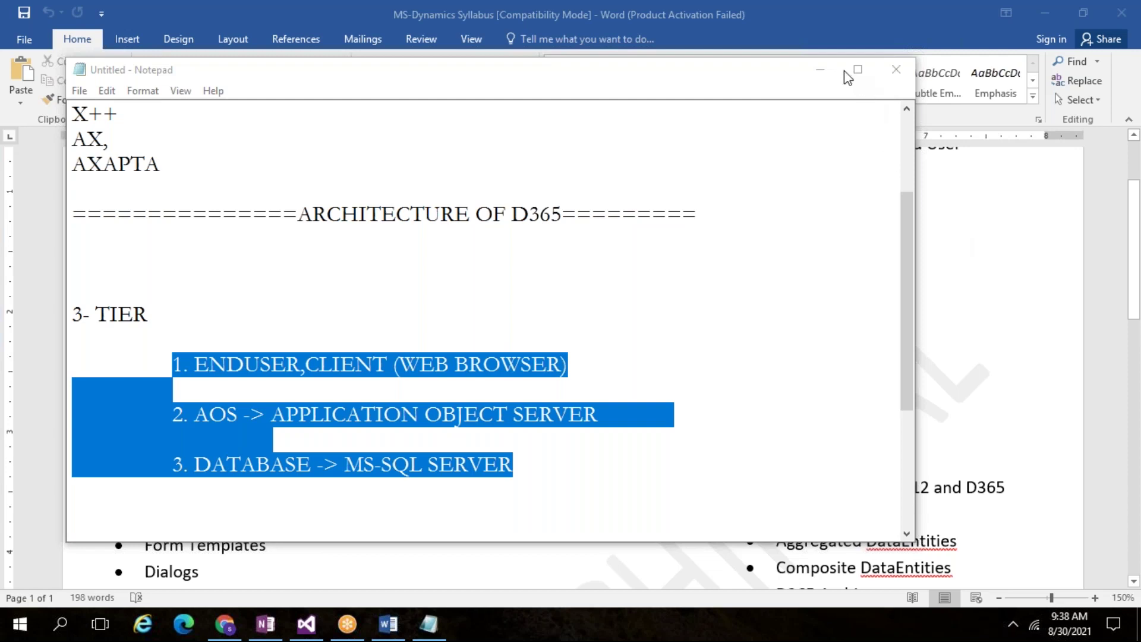
Add an indented IIS line beneath the Application Object Server tier entry.
click(584, 464)
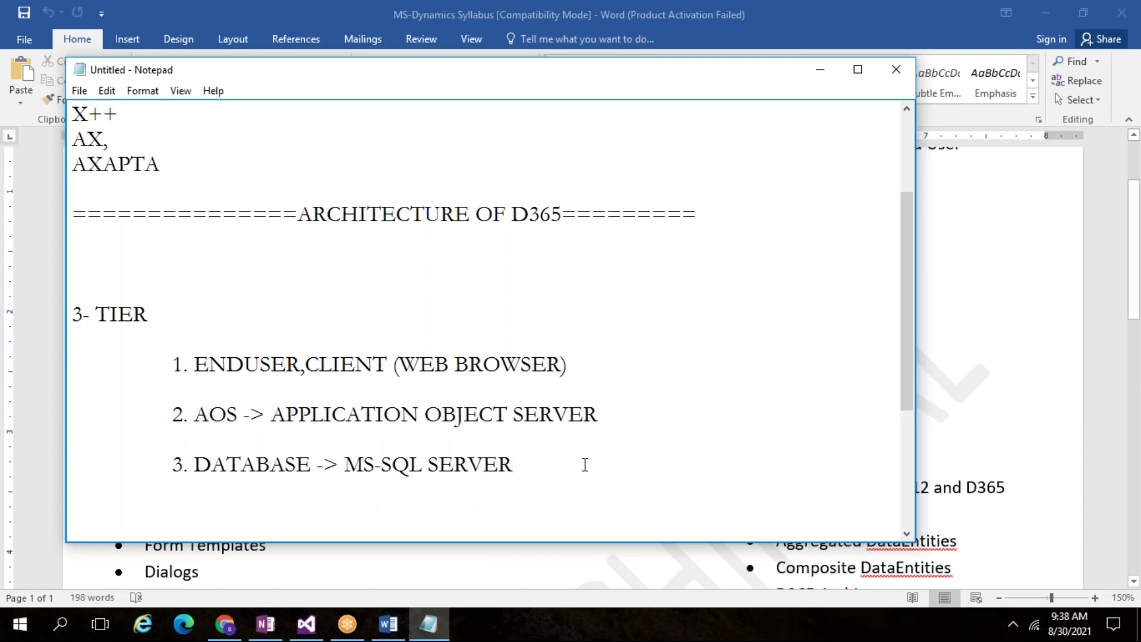
drag(561, 466, 159, 369)
click(620, 481)
click(641, 398)
key(Tab)
key(Tab)
key(Return)
key(Tab)
text(IIS)
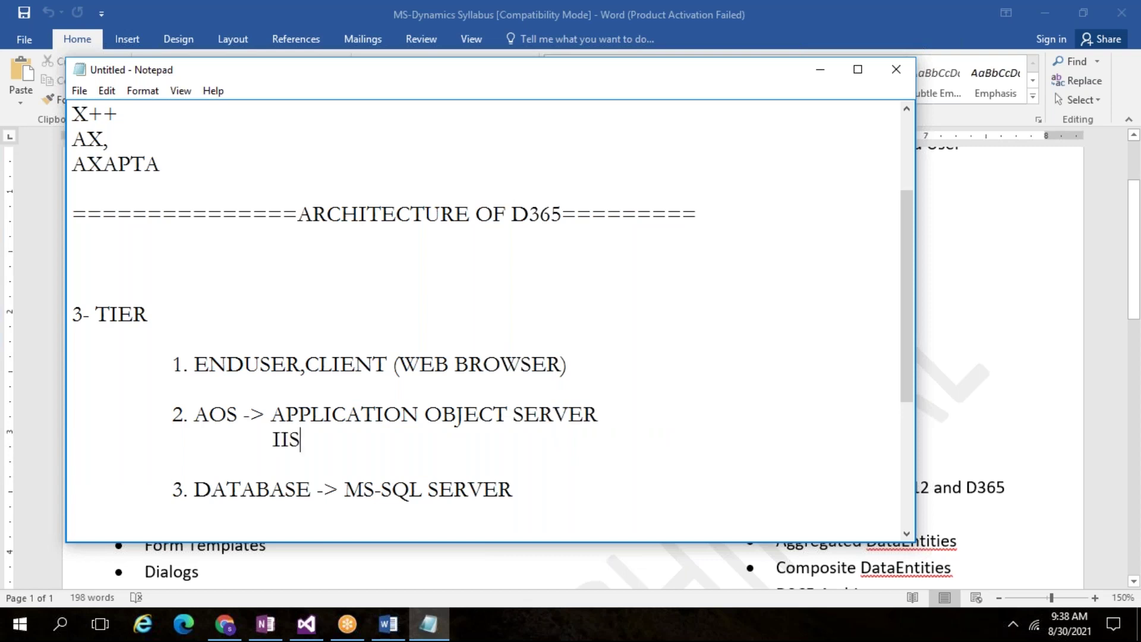
Highlight the tier list and then the whole end-user client line in the notes.
drag(534, 497, 214, 339)
click(384, 384)
drag(631, 364, 156, 368)
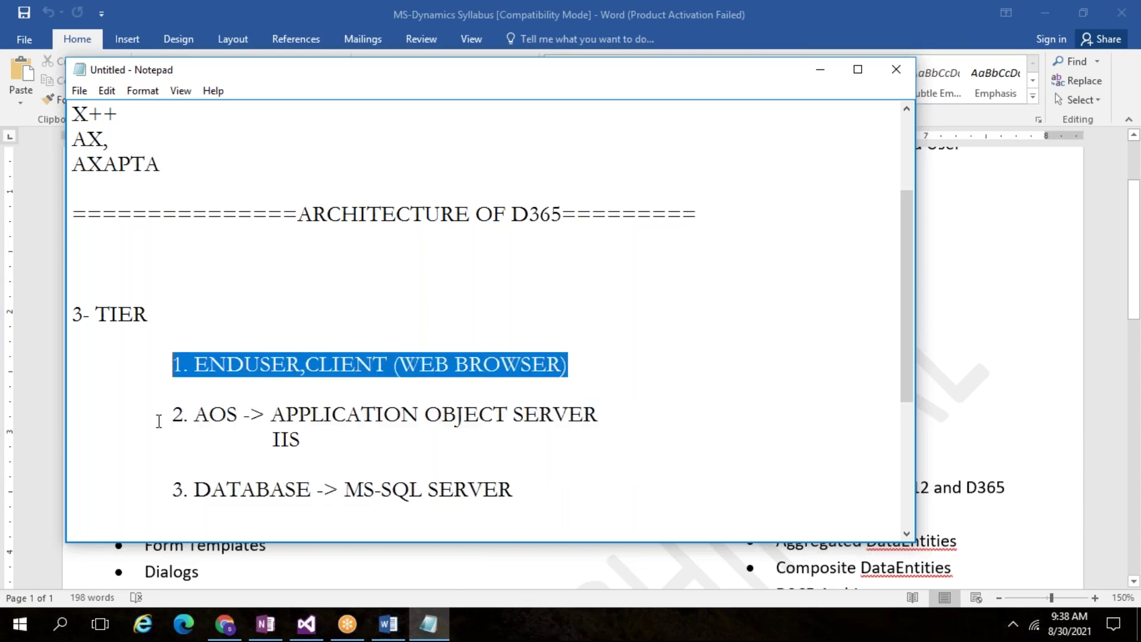
click(605, 372)
drag(616, 369, 87, 363)
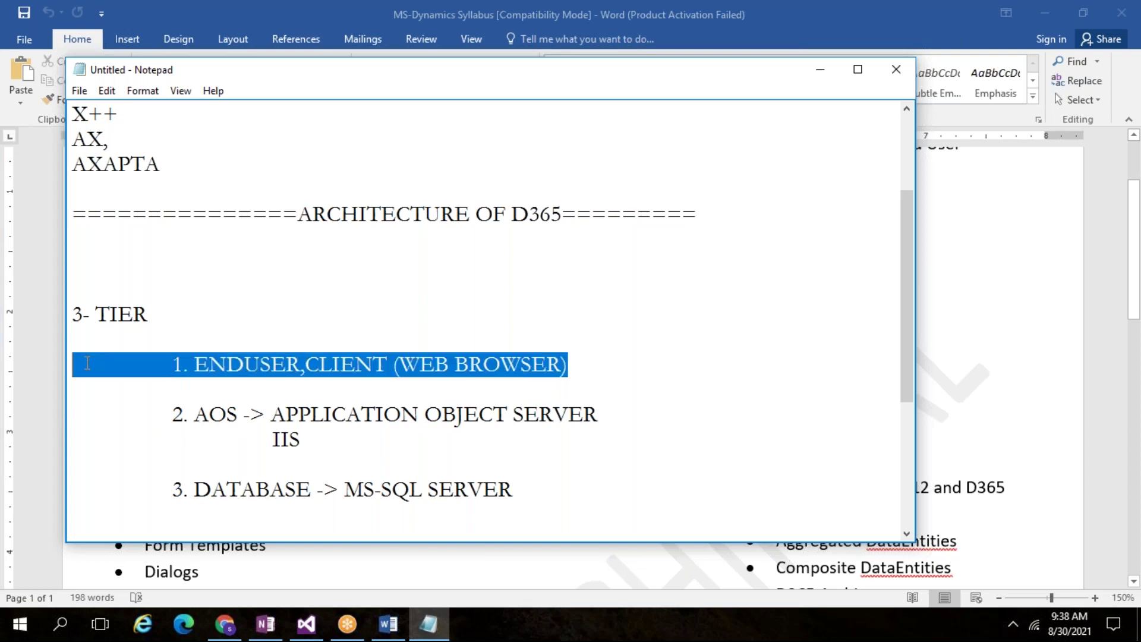
Open the Finance and Operations bookmark in a new Chrome tab and copy its web address.
mouse_move(224, 627)
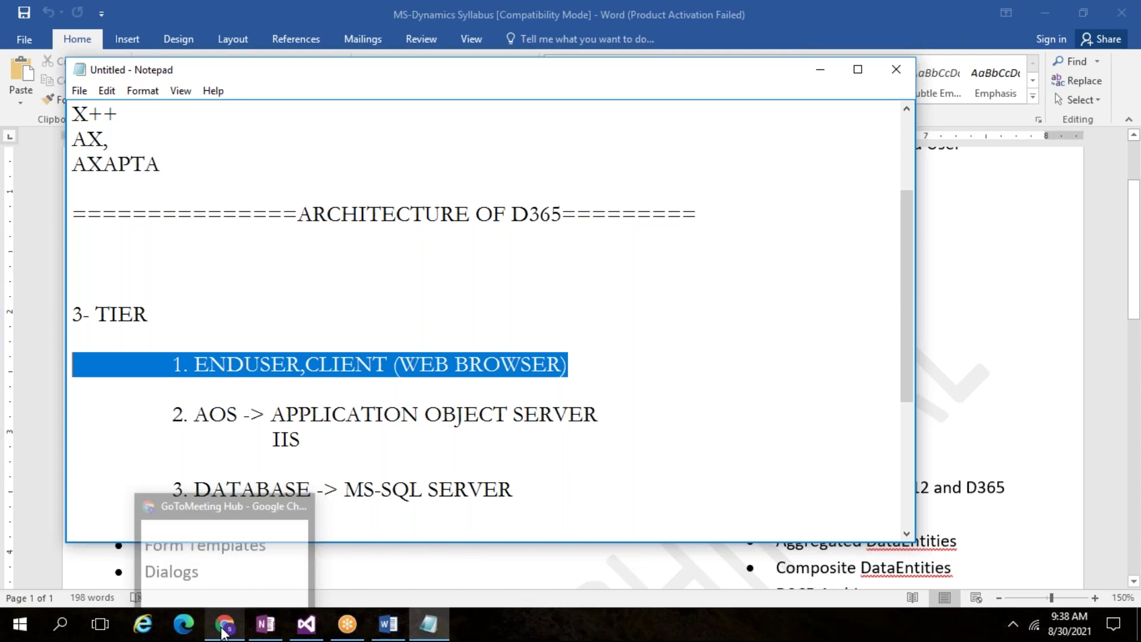
click(244, 566)
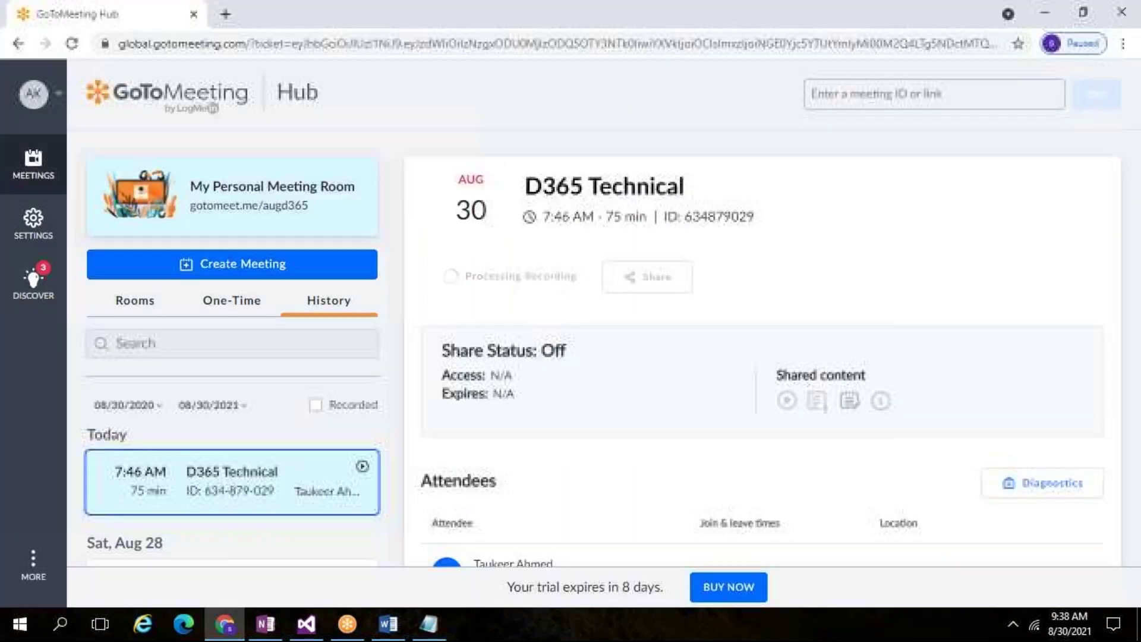
click(225, 15)
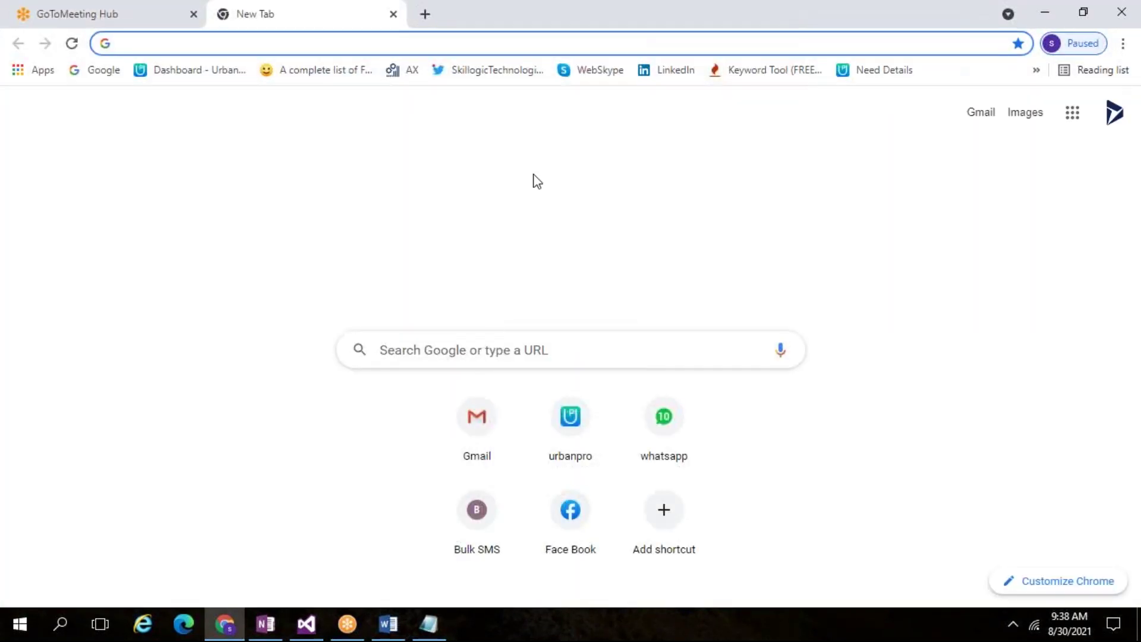
click(409, 72)
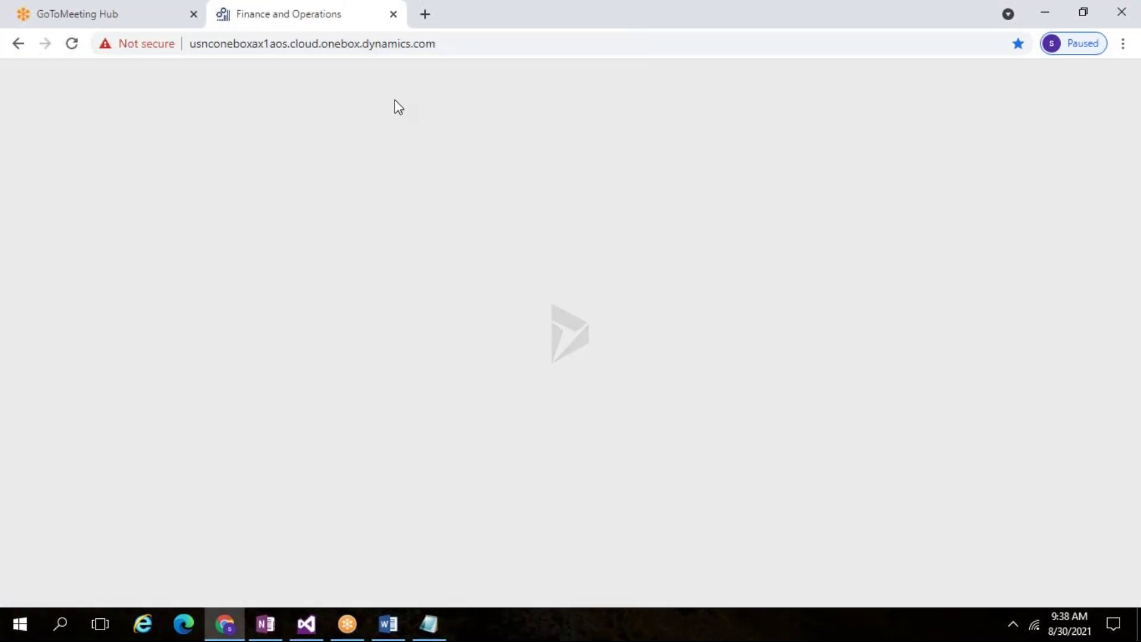
drag(473, 42, 179, 39)
key(ctrl+c)
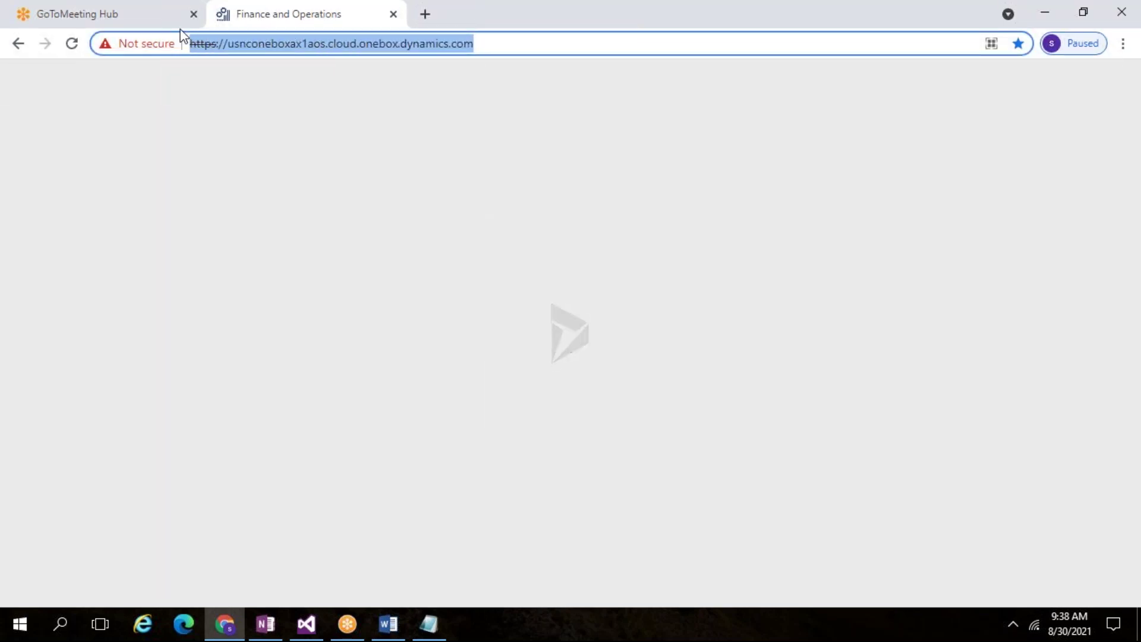
Paste the environment URL on a new line below the end-user client entry.
click(431, 637)
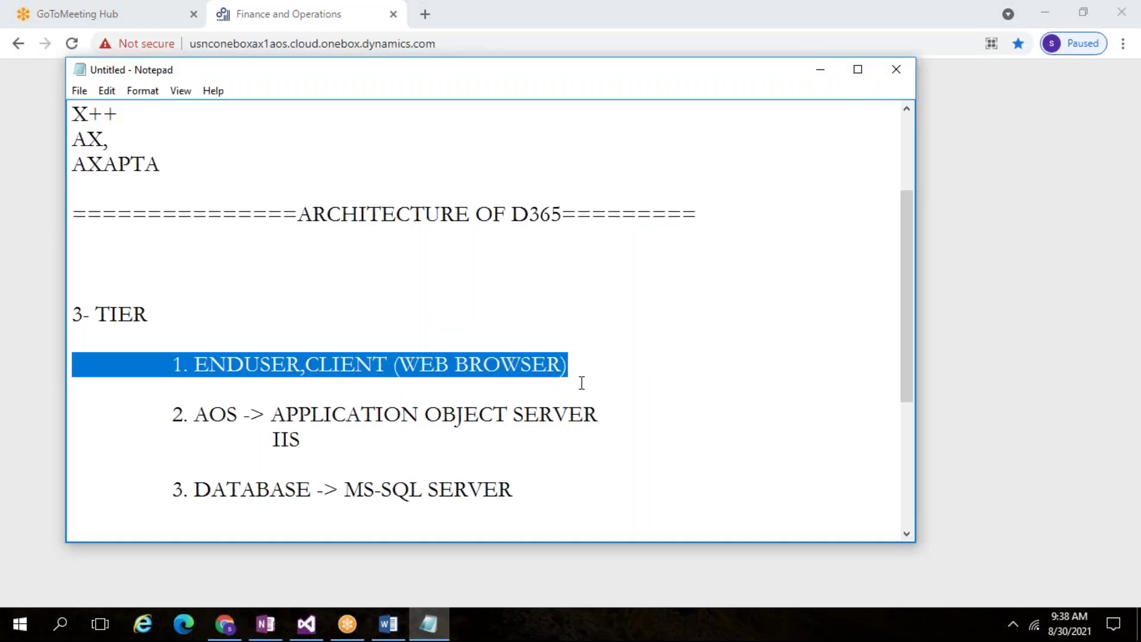
click(580, 364)
key(Return)
key(Return)
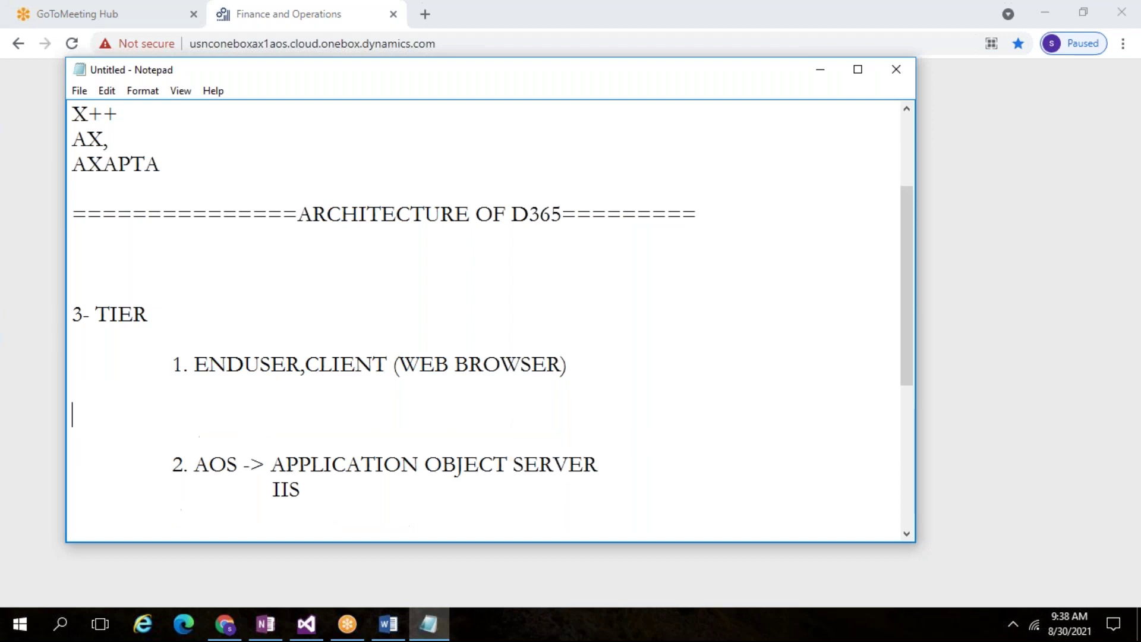
key(ctrl+v)
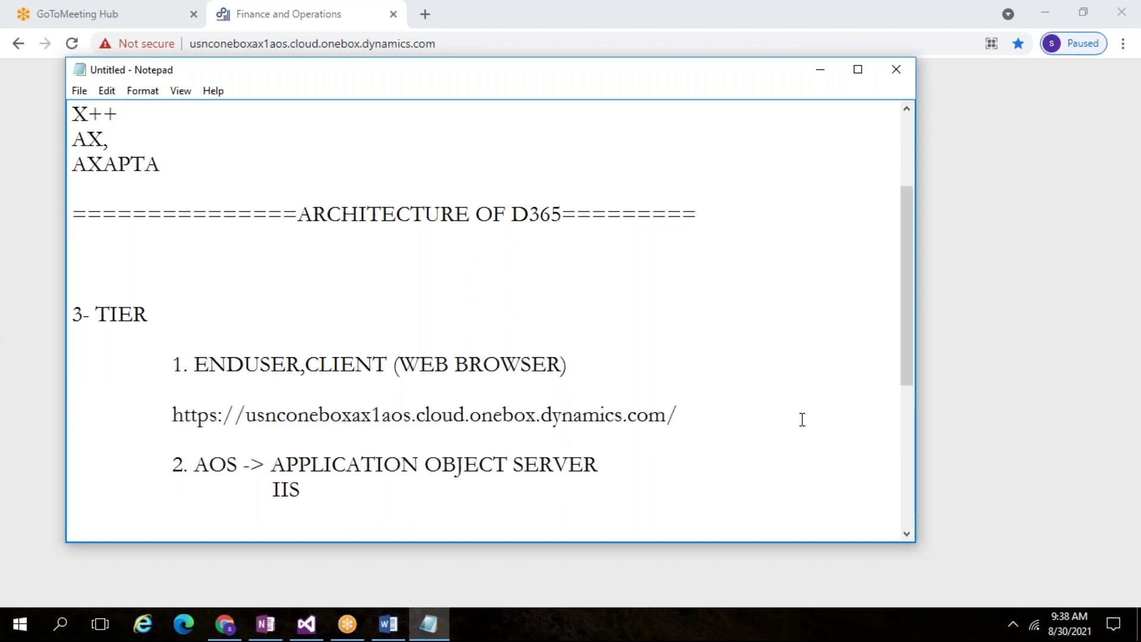
drag(749, 421, 119, 423)
drag(256, 416, 100, 418)
Open the Finance and Operations bookmark again in another new tab.
click(222, 625)
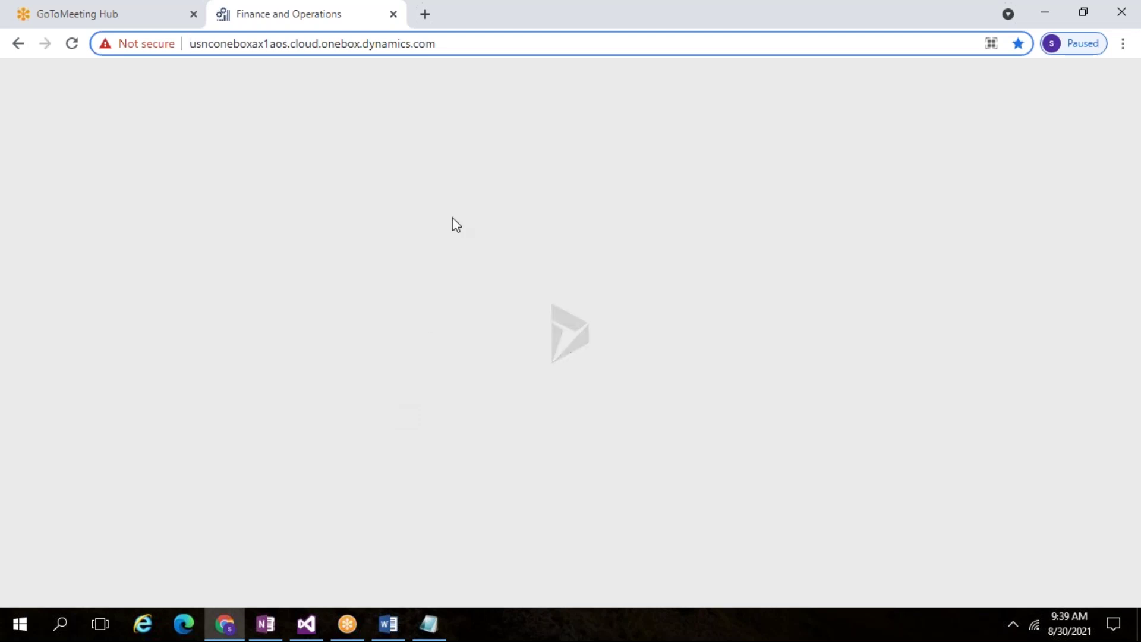
key(ctrl+t)
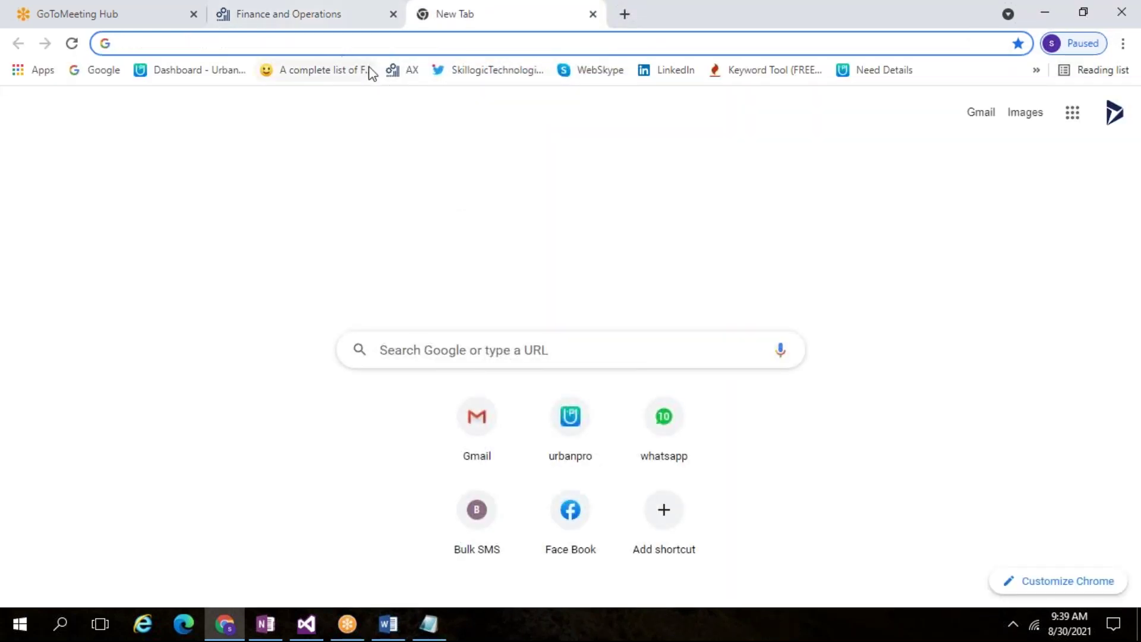
click(405, 70)
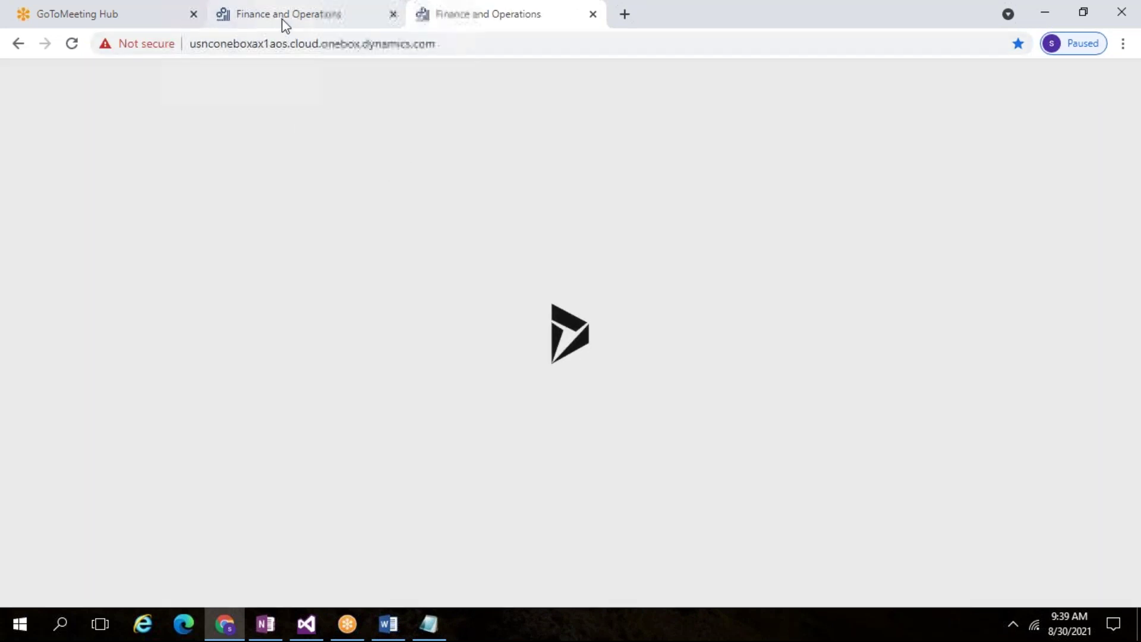
Review the pasted environment address line in the notes.
click(279, 15)
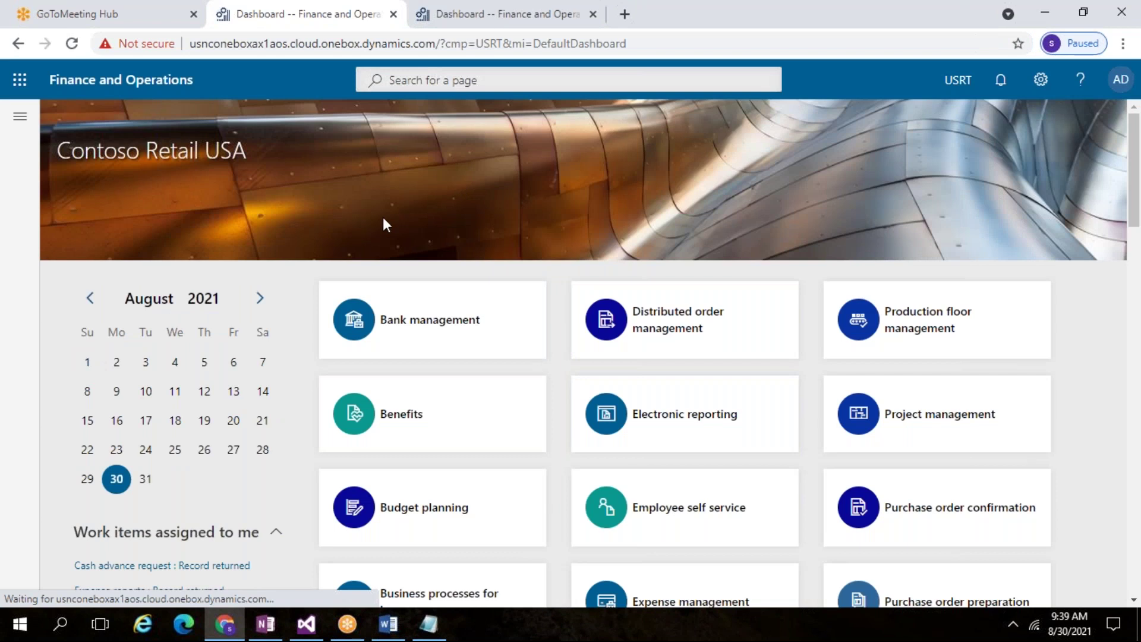
click(438, 637)
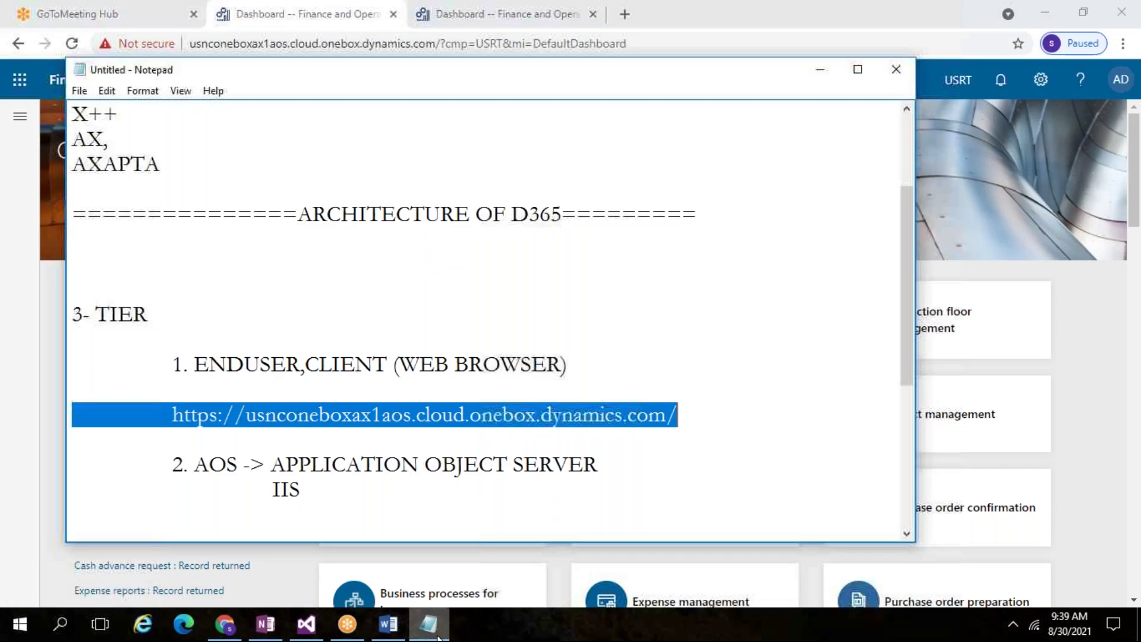
scroll(591, 390, down, 1)
drag(710, 348, 164, 337)
click(661, 411)
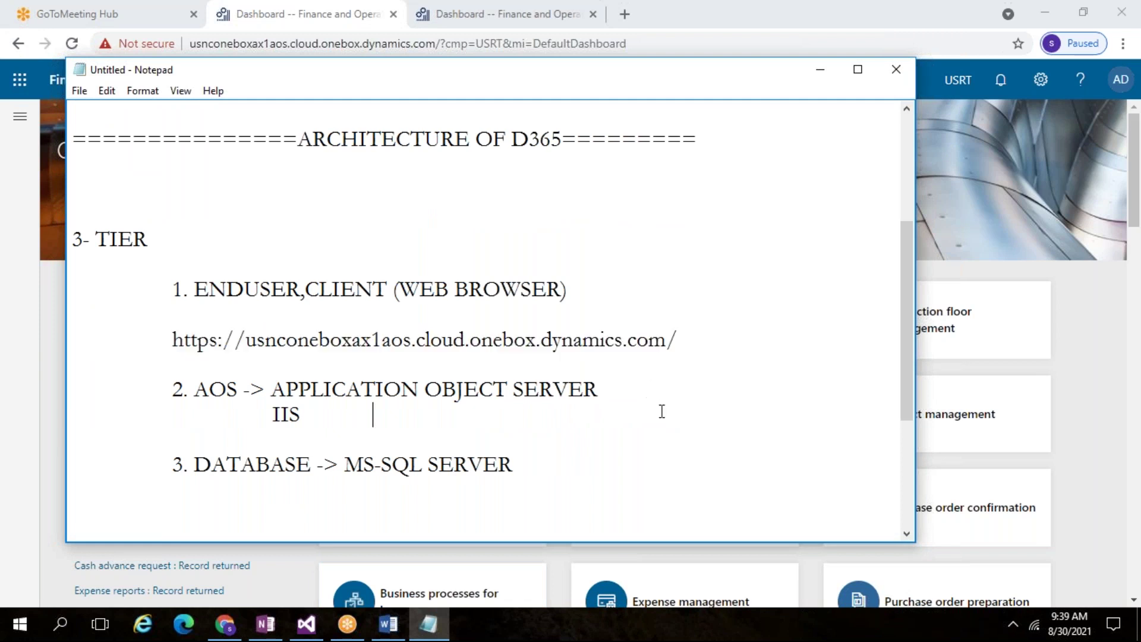
click(698, 340)
key(Right)
key(shift+Up)
click(650, 368)
Highlight the AOS item with its IIS line, then the word IIS.
drag(677, 408, 174, 389)
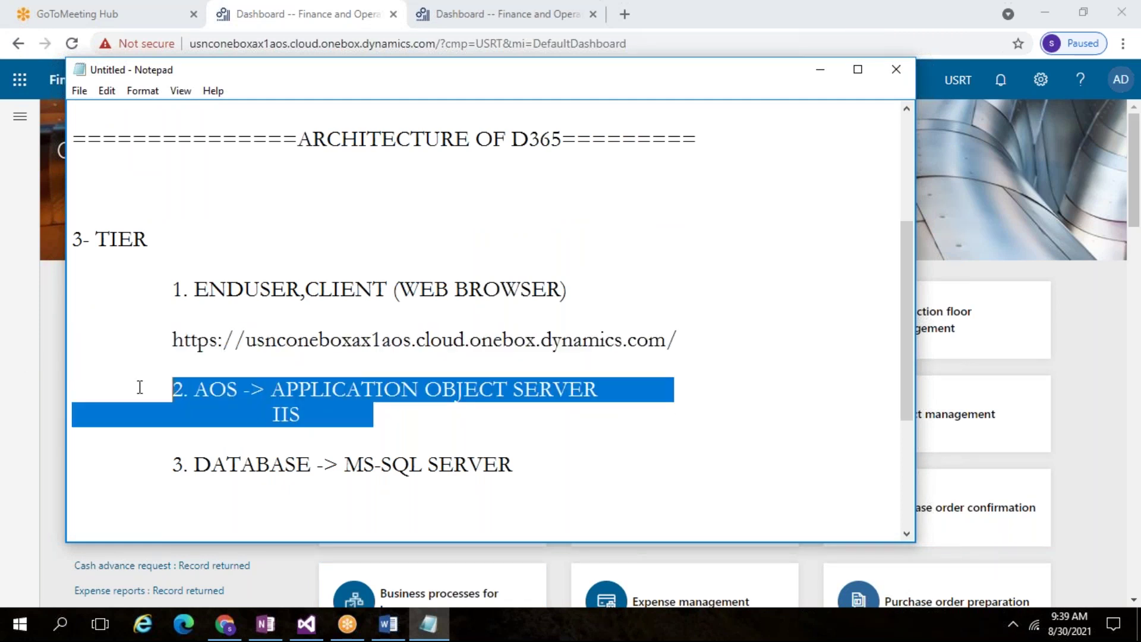
click(296, 420)
drag(349, 430, 259, 404)
click(323, 424)
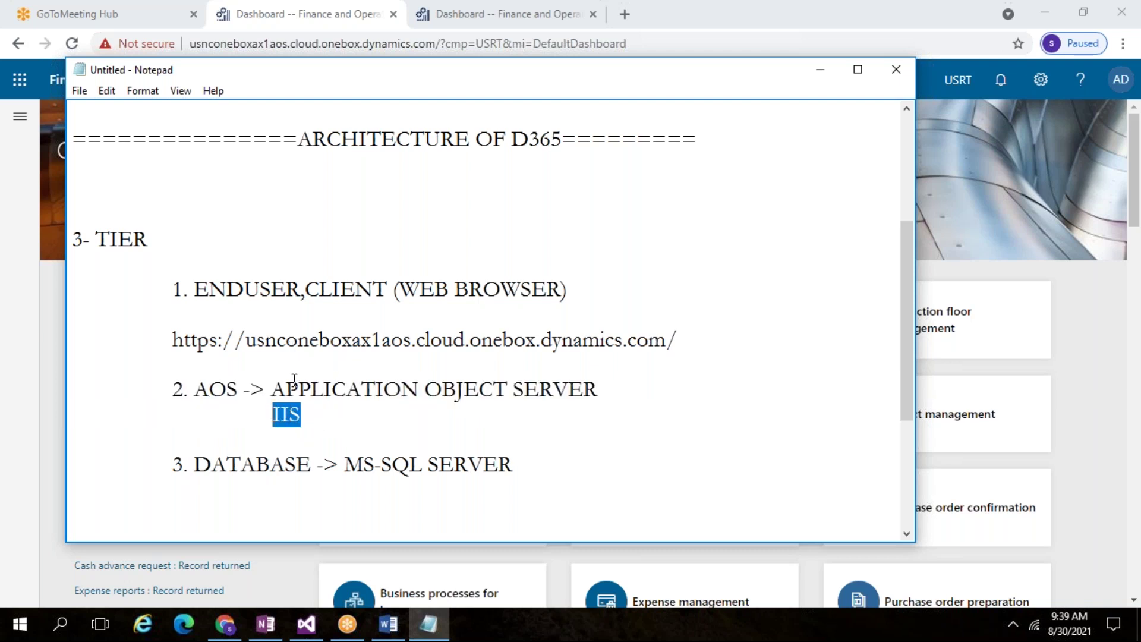
Scroll the Contoso Retail USA dashboard and browse the navigation pane's Modules list.
click(280, 15)
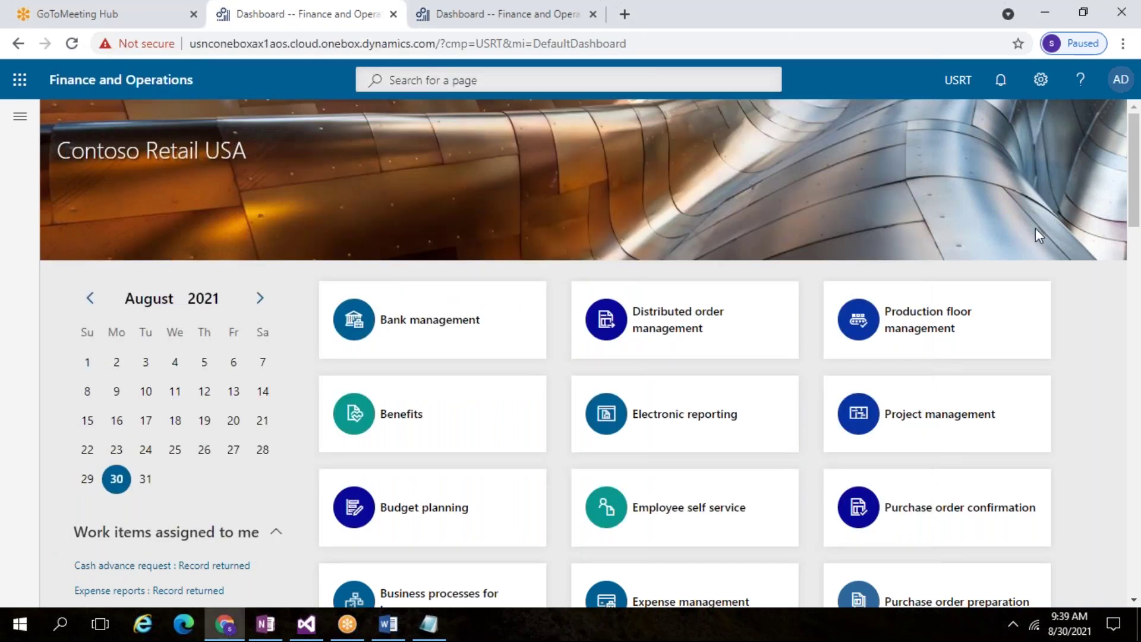
scroll(562, 502, down, 4)
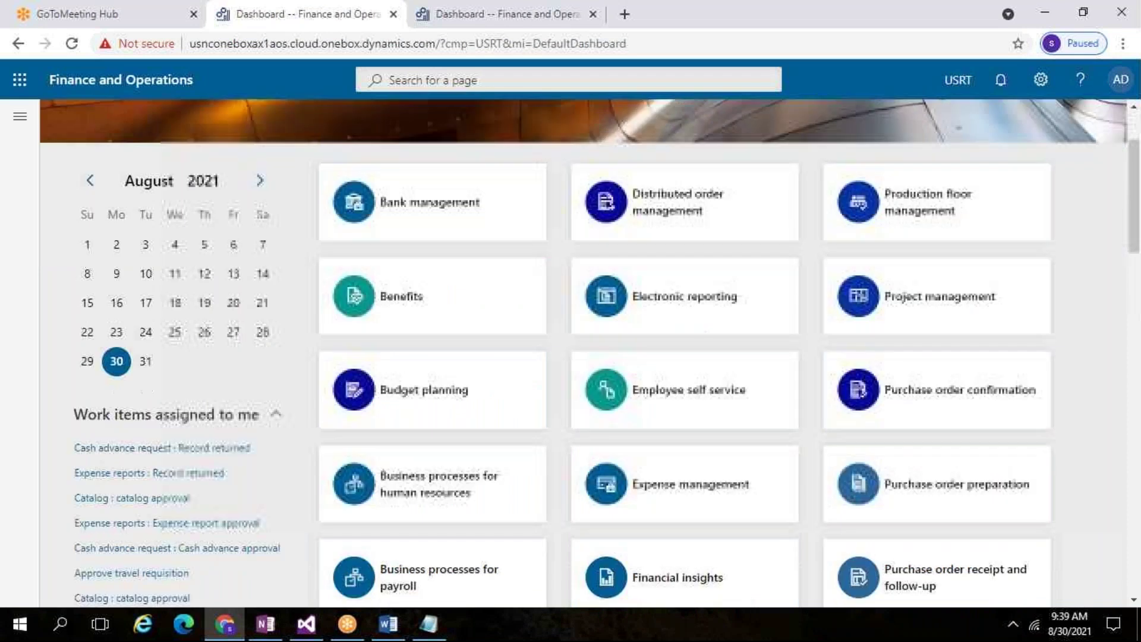
scroll(562, 502, up, 4)
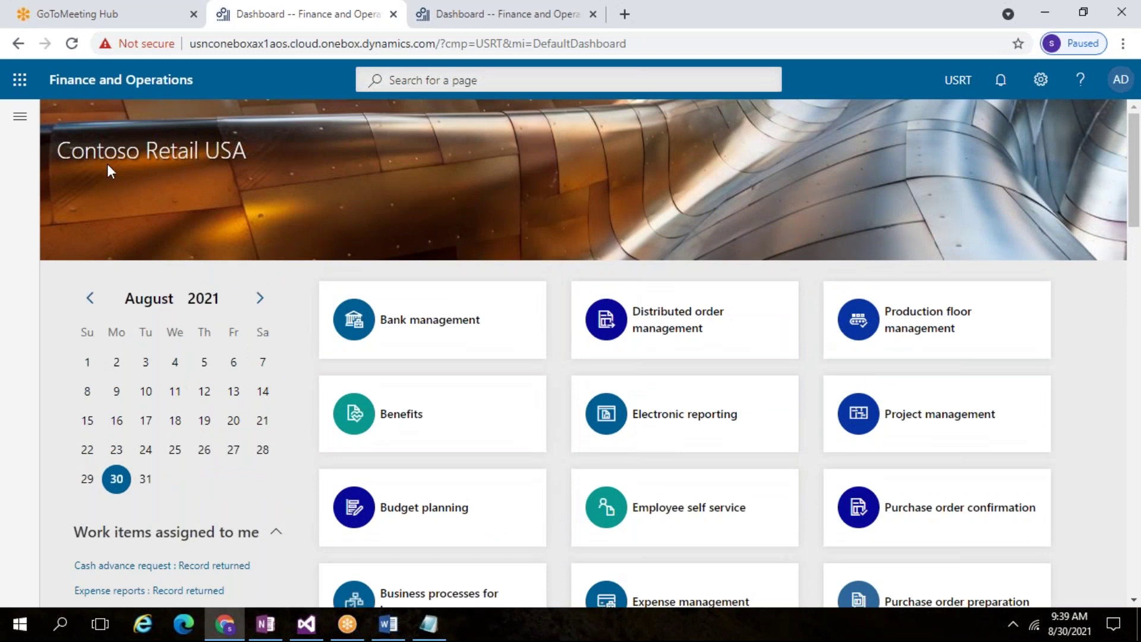
click(19, 116)
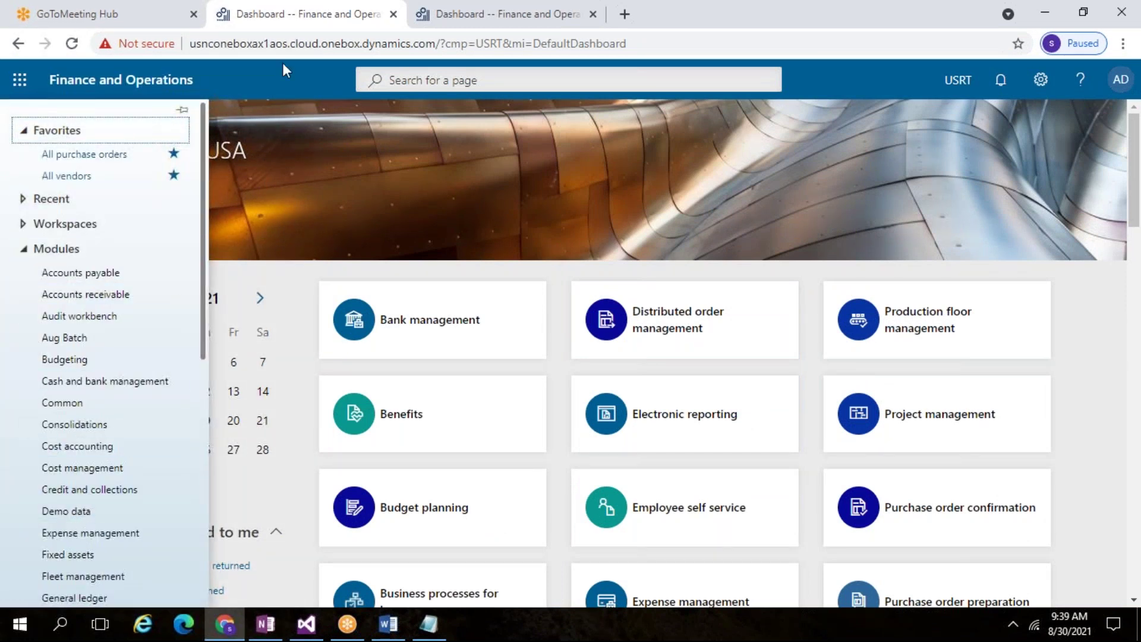
scroll(122, 394, down, 8)
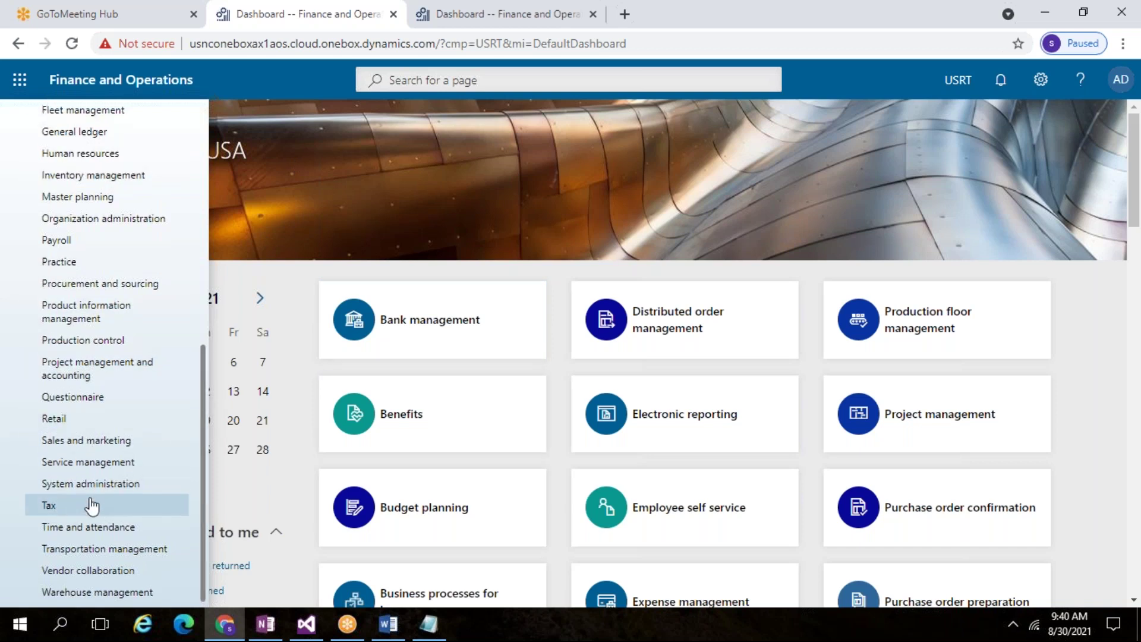
scroll(89, 505, up, 8)
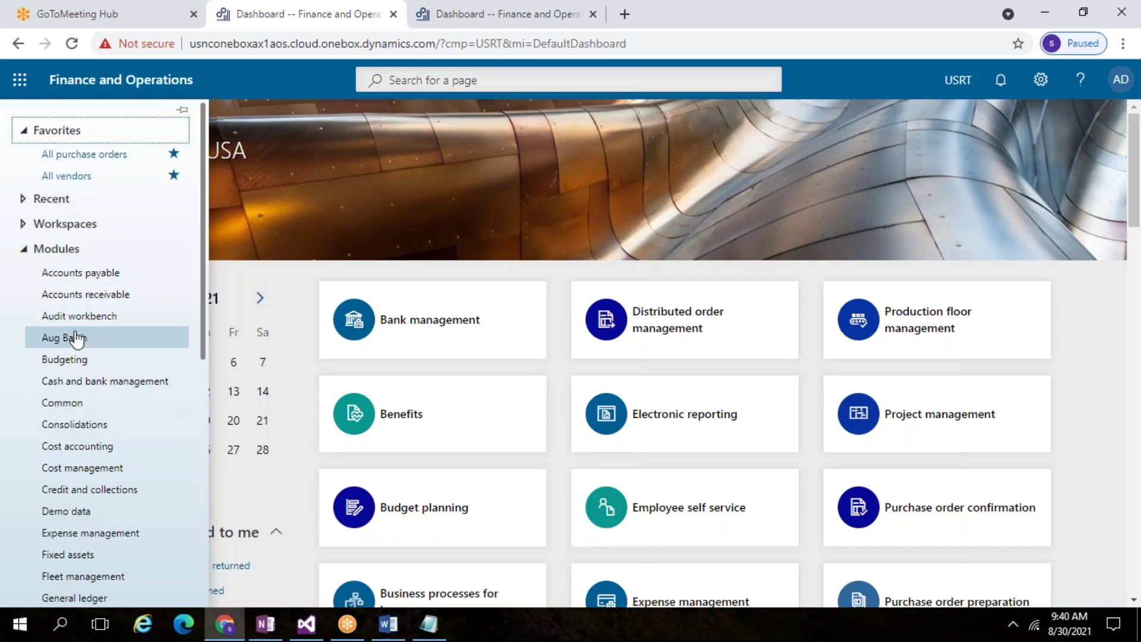
Collapse Modules, close the navigation pane and select the page address.
click(23, 249)
click(508, 179)
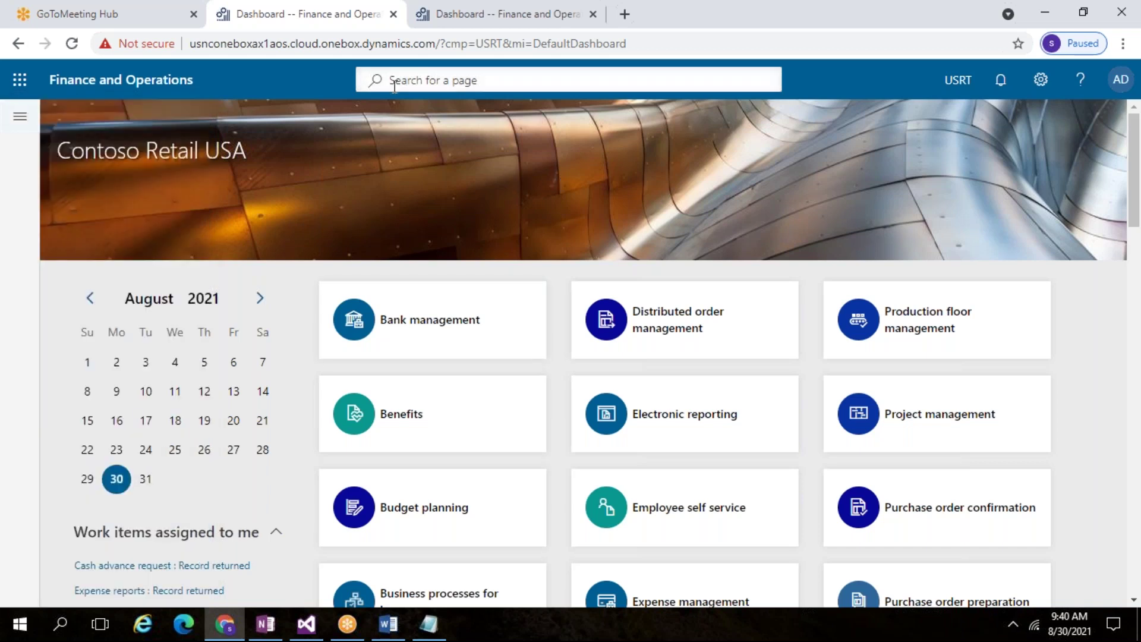
click(383, 43)
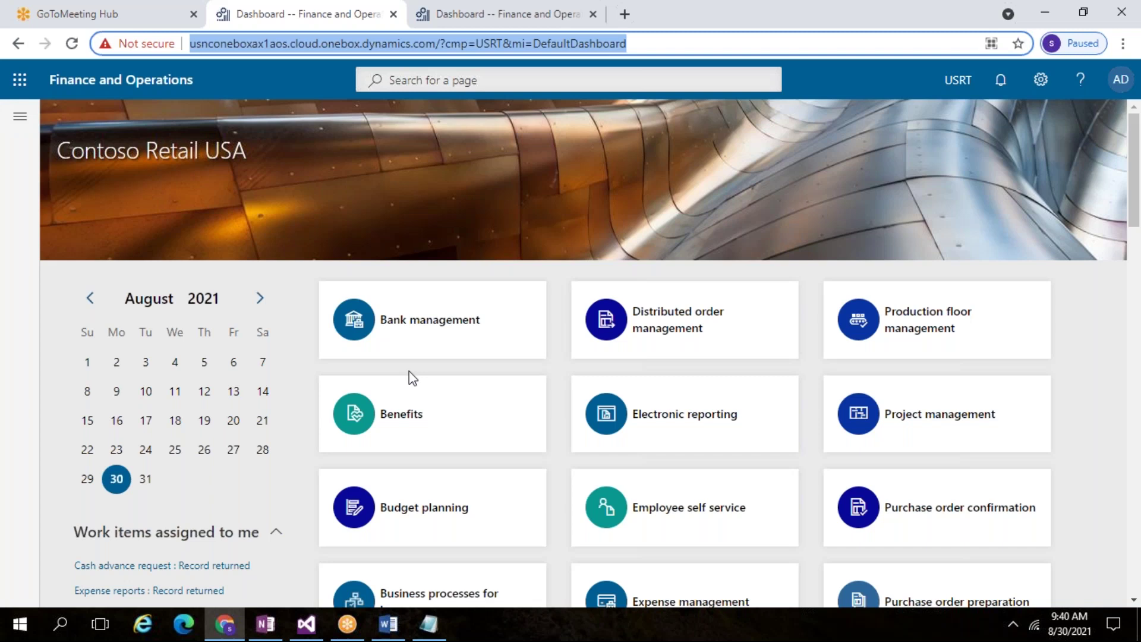
Add an indented INETMGR line beneath IIS in the notes.
click(429, 631)
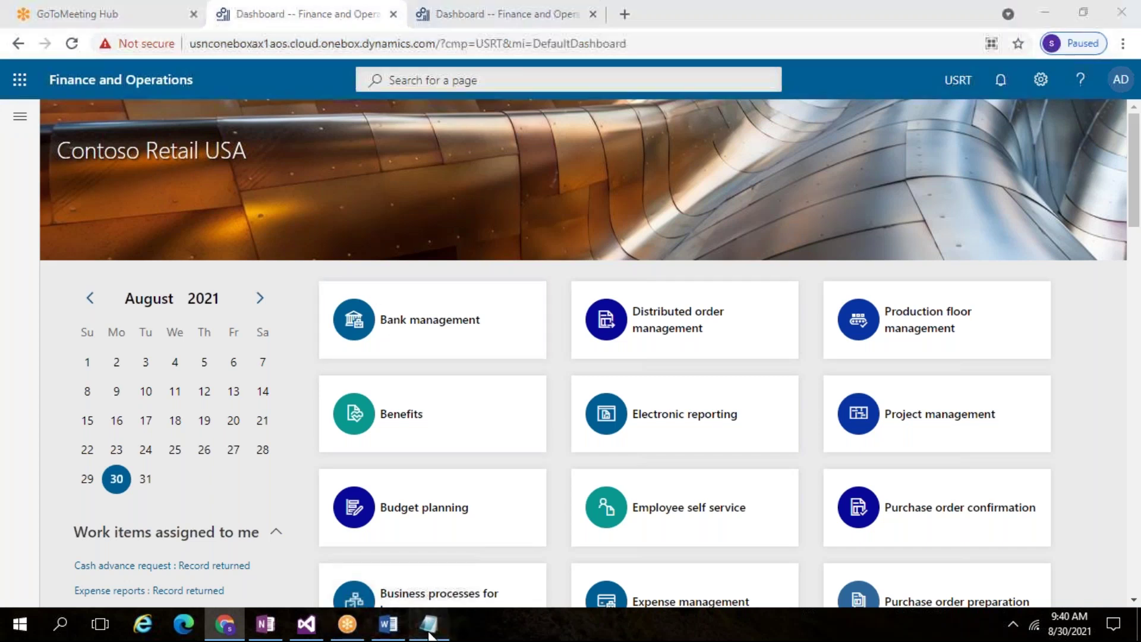
drag(323, 420, 271, 409)
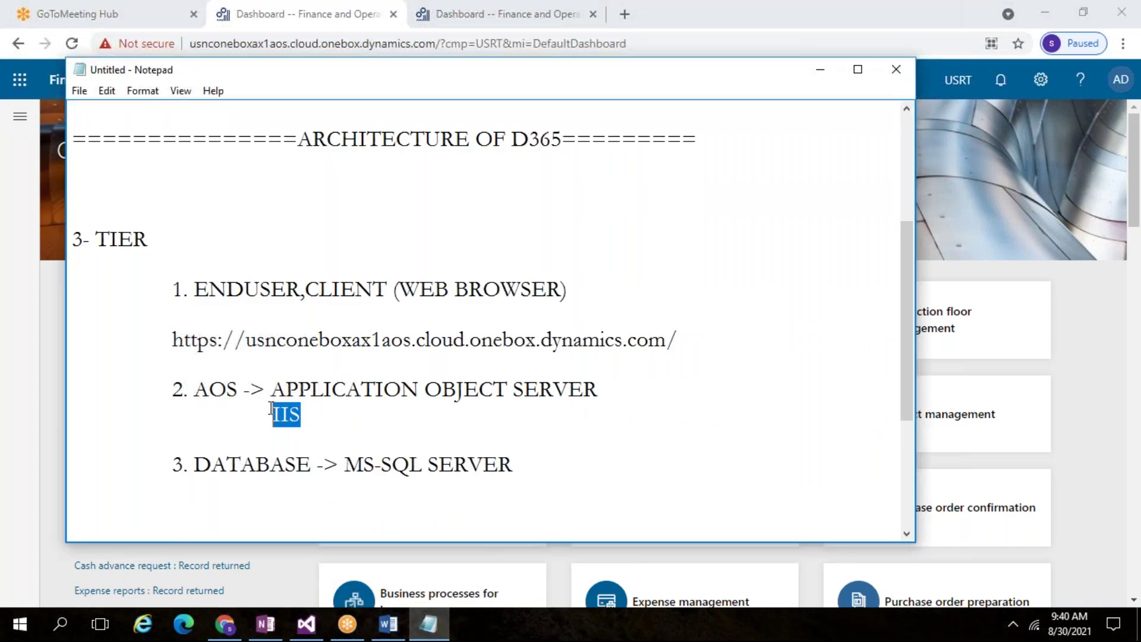
click(315, 413)
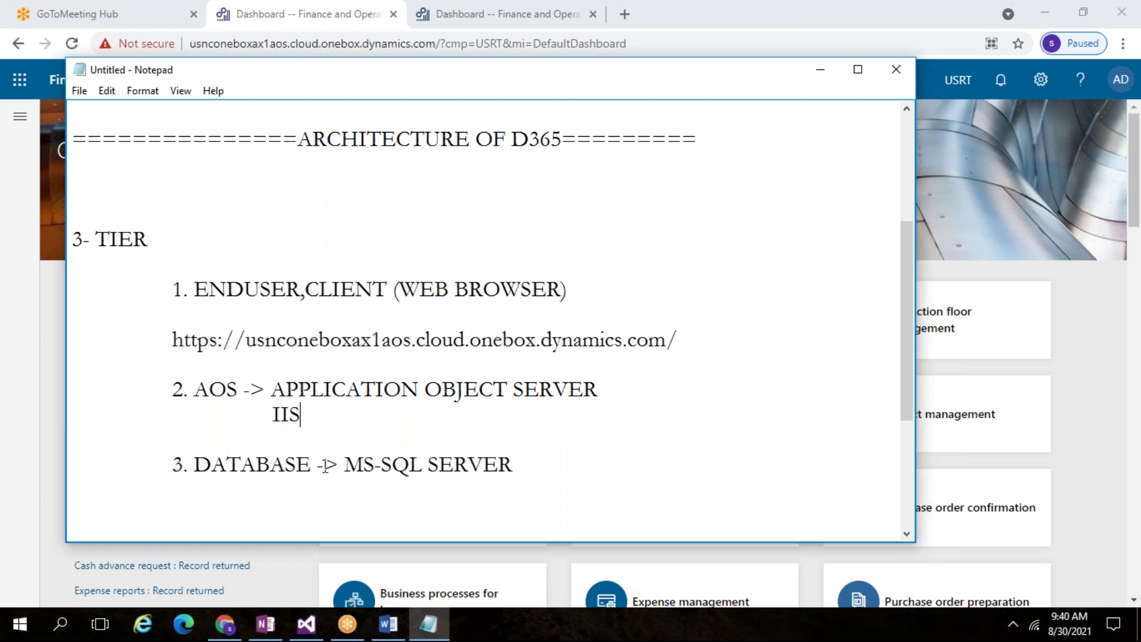
key(Return)
key(Tab)
text(INE)
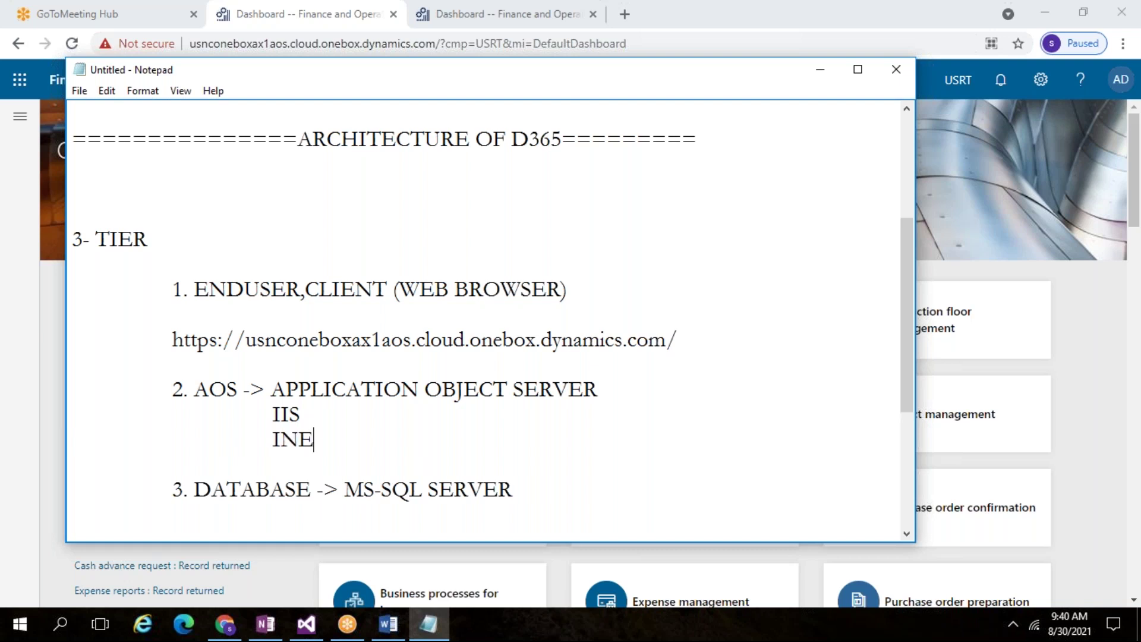
text(TMGR)
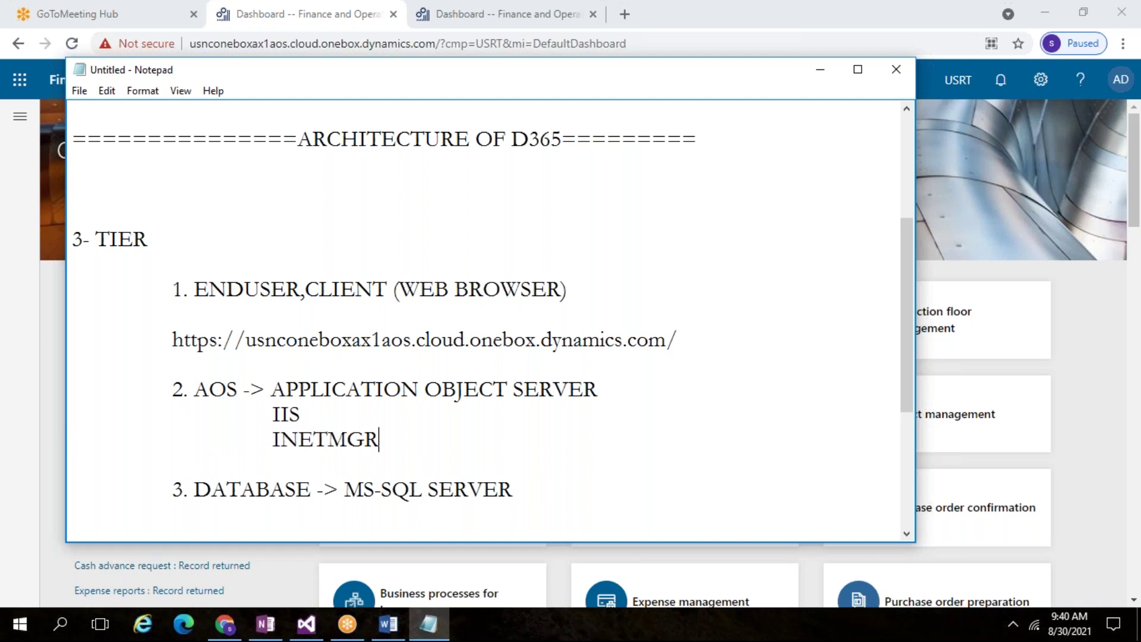
drag(271, 440, 390, 440)
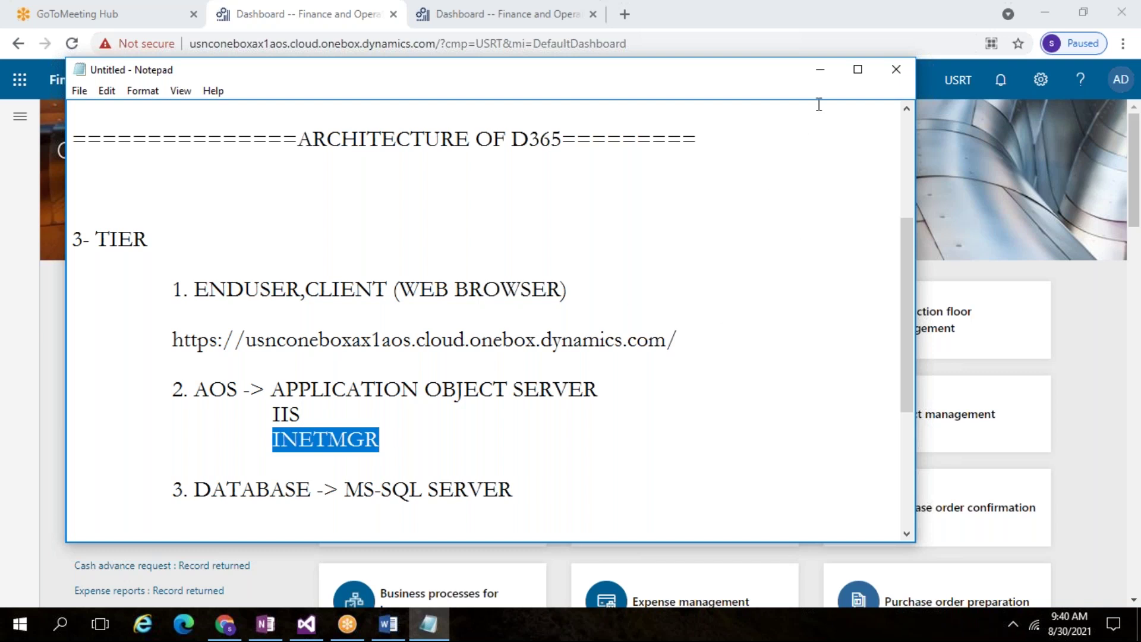
Minimise the notes and launch inetmgr from the Run box.
click(821, 70)
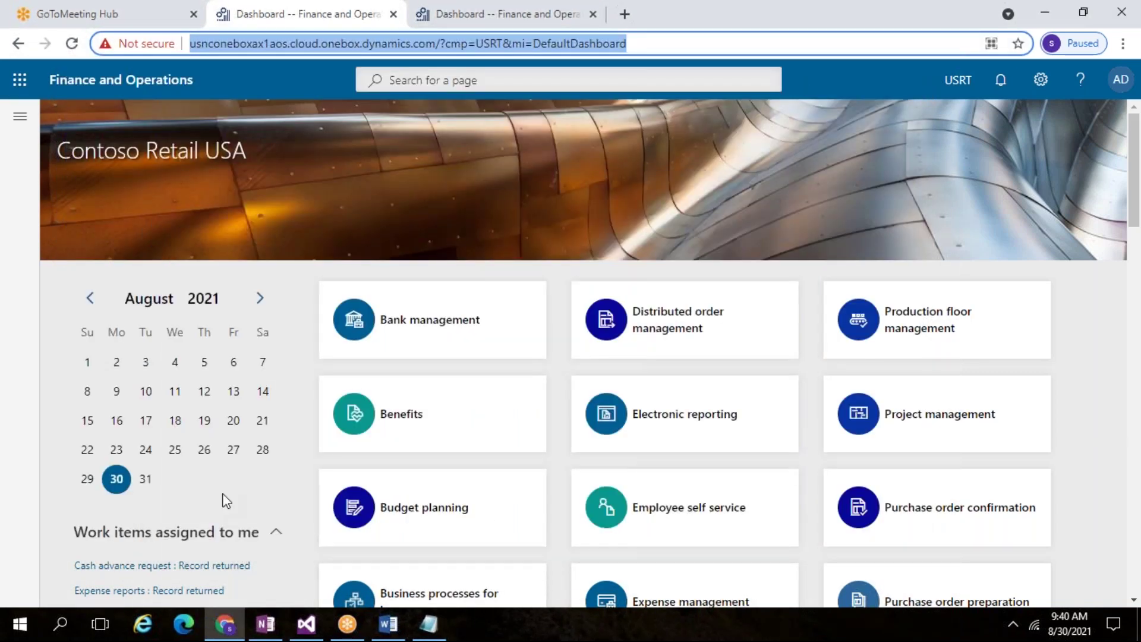
key(super+r)
text(i)
key(Down)
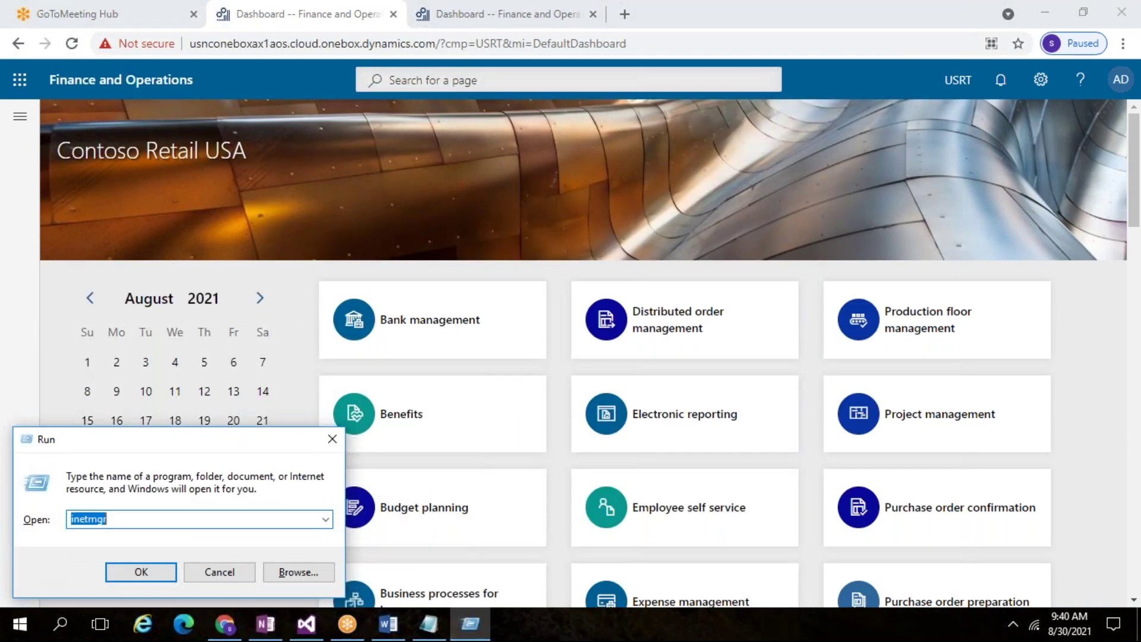
key(Return)
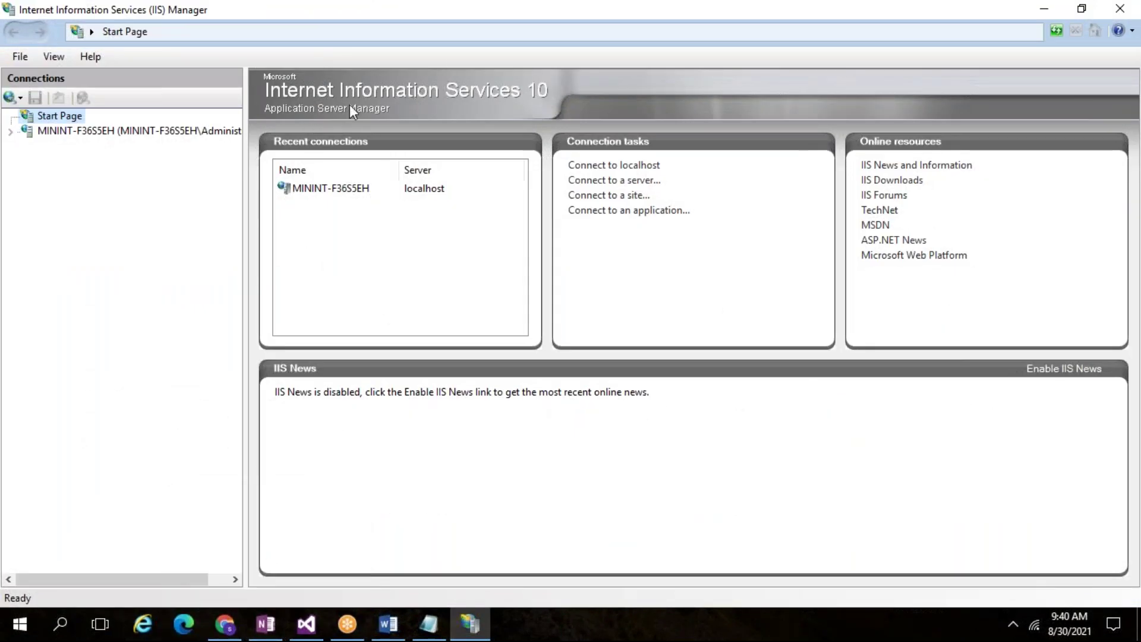
Select AOSService under the MININT-F36S5EH server's Sites and stop the website.
click(53, 132)
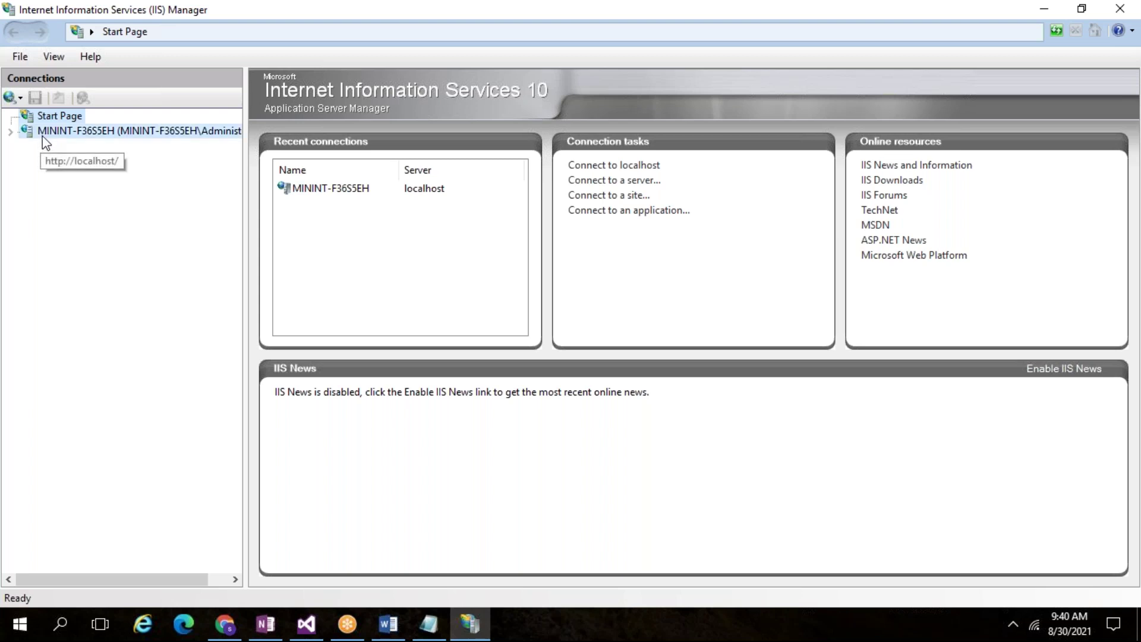
click(11, 131)
click(26, 161)
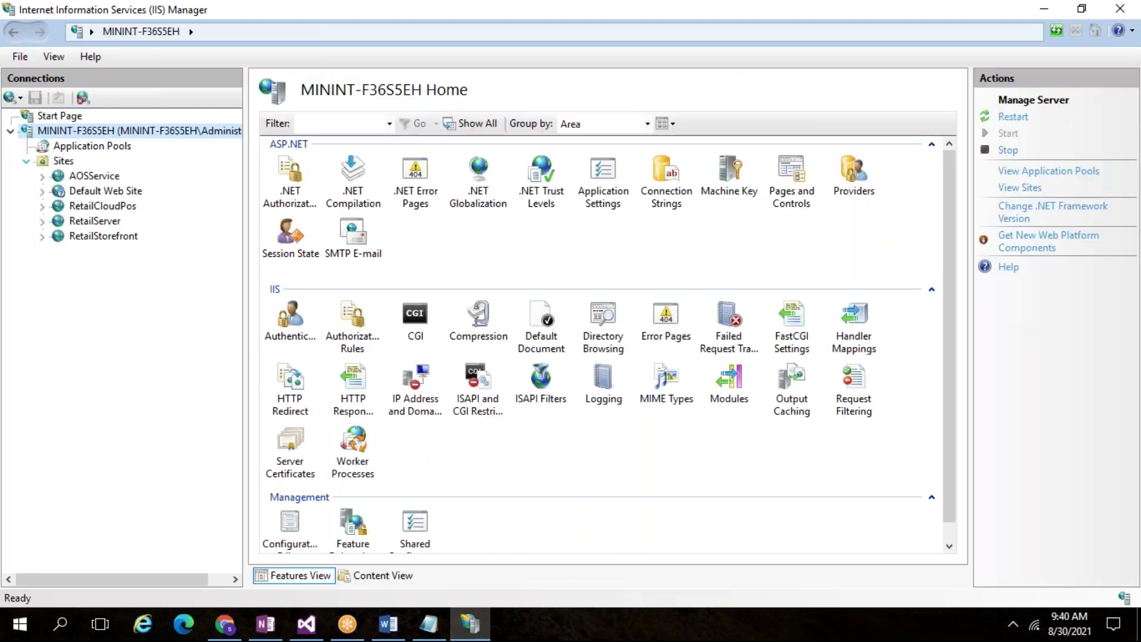
click(95, 176)
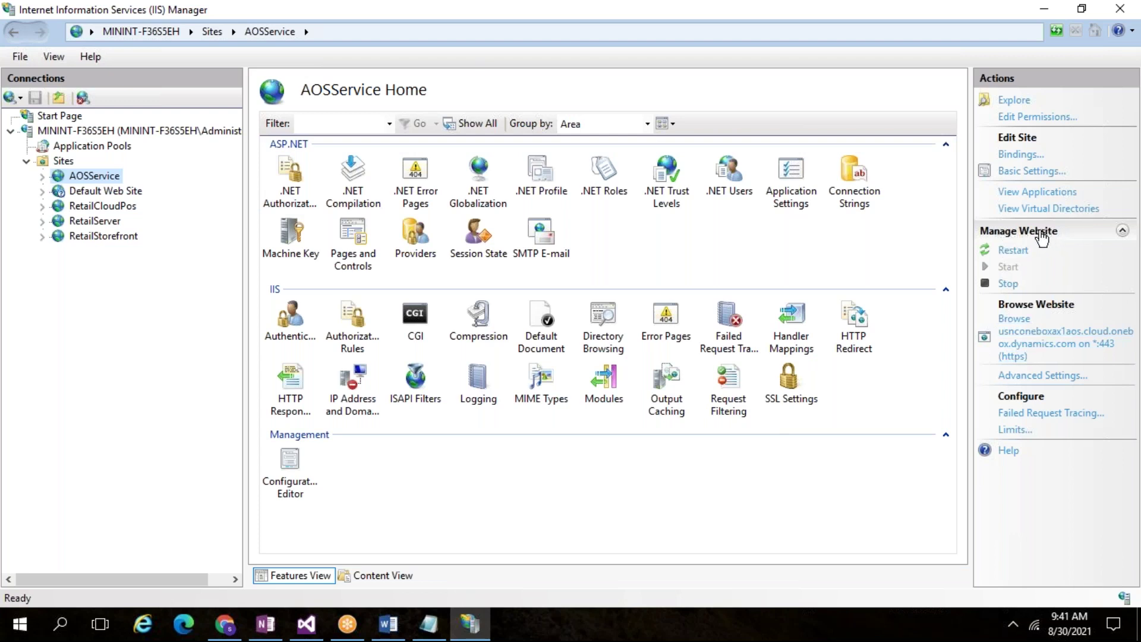
click(1009, 286)
click(221, 633)
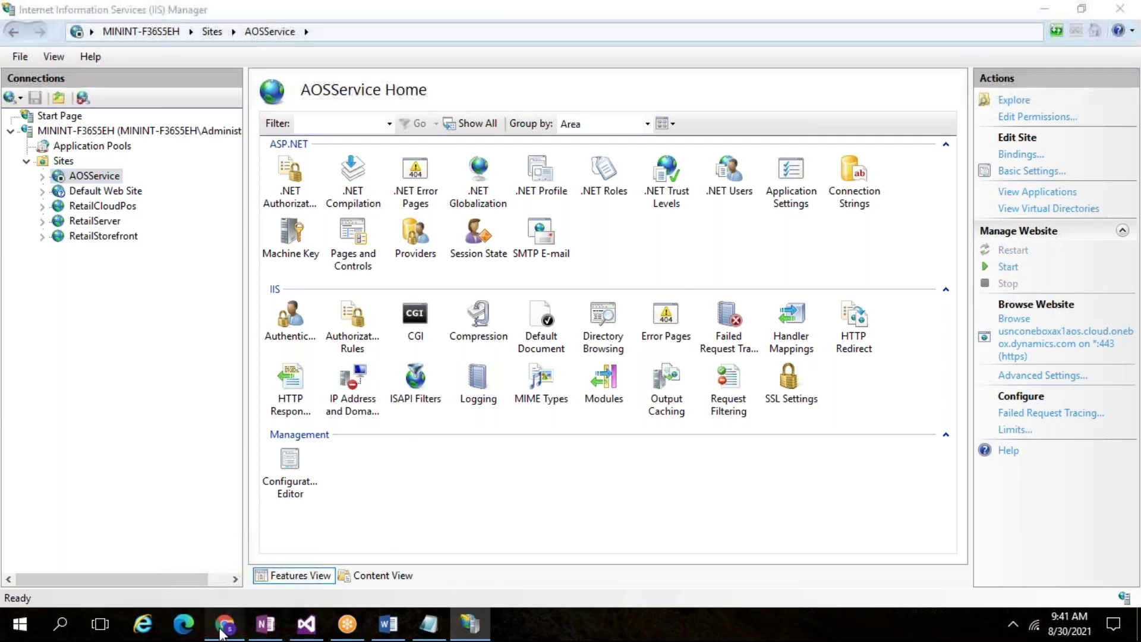
Reload the dashboard and highlight the HTTP Error 503 message.
click(71, 43)
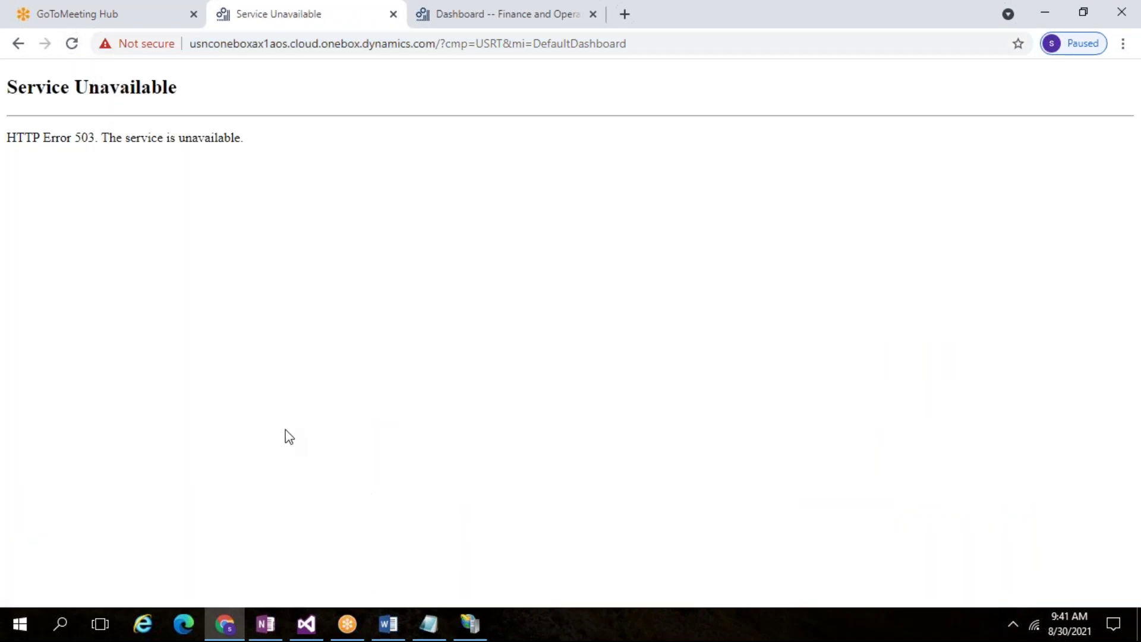
drag(7, 138, 259, 137)
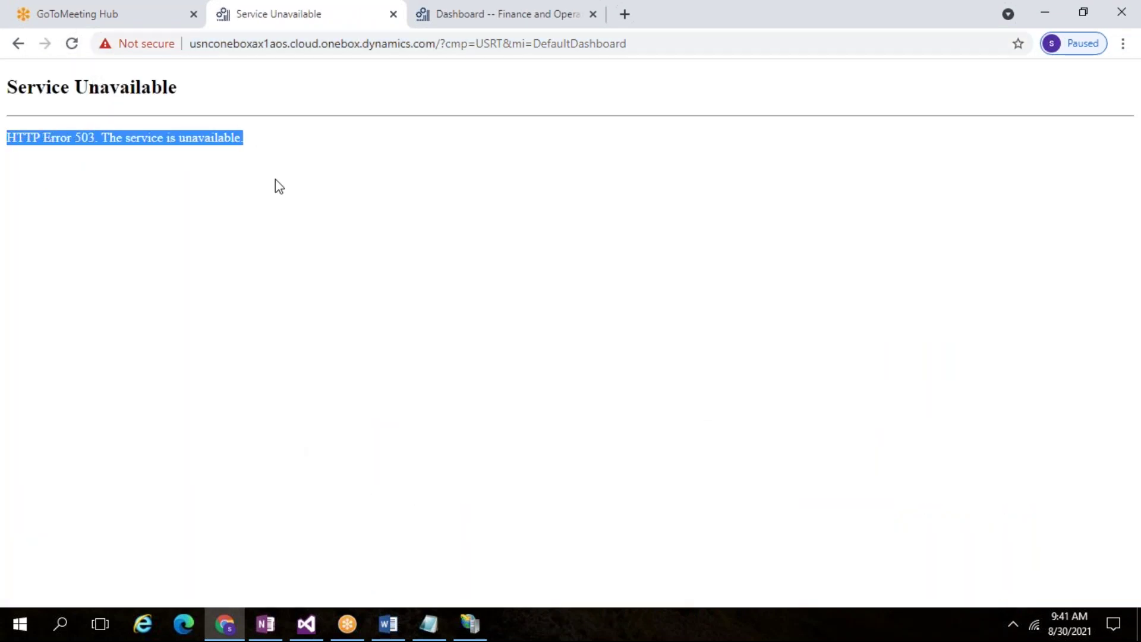
drag(270, 140, 1, 135)
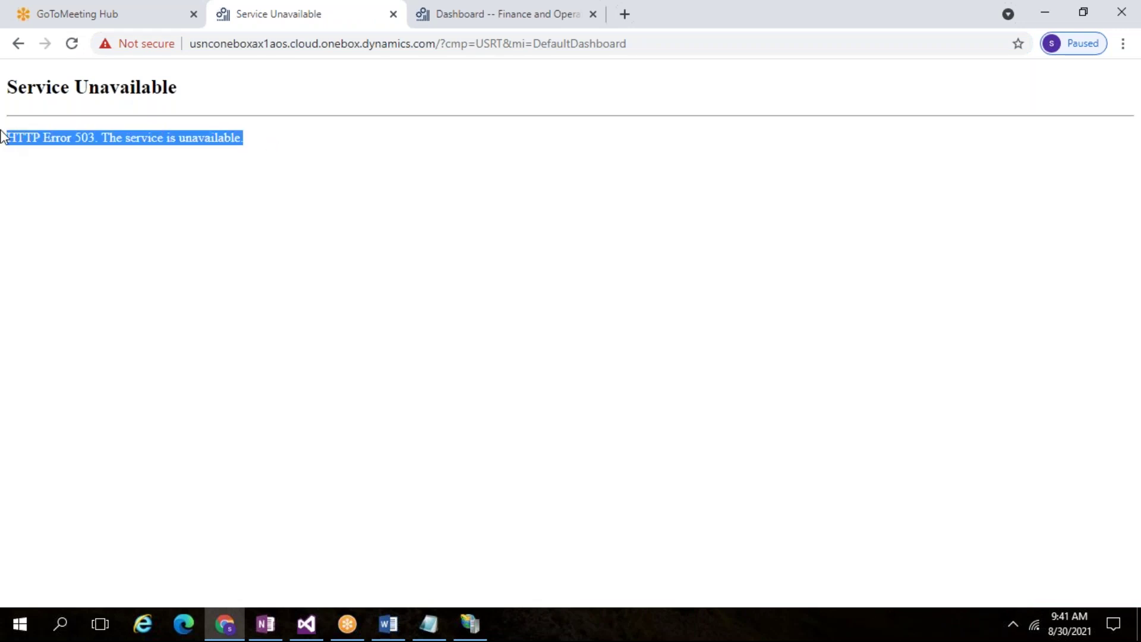
Start the AOSService website in IIS Manager and reload the browser page.
click(478, 627)
click(1008, 266)
key(alt+Tab)
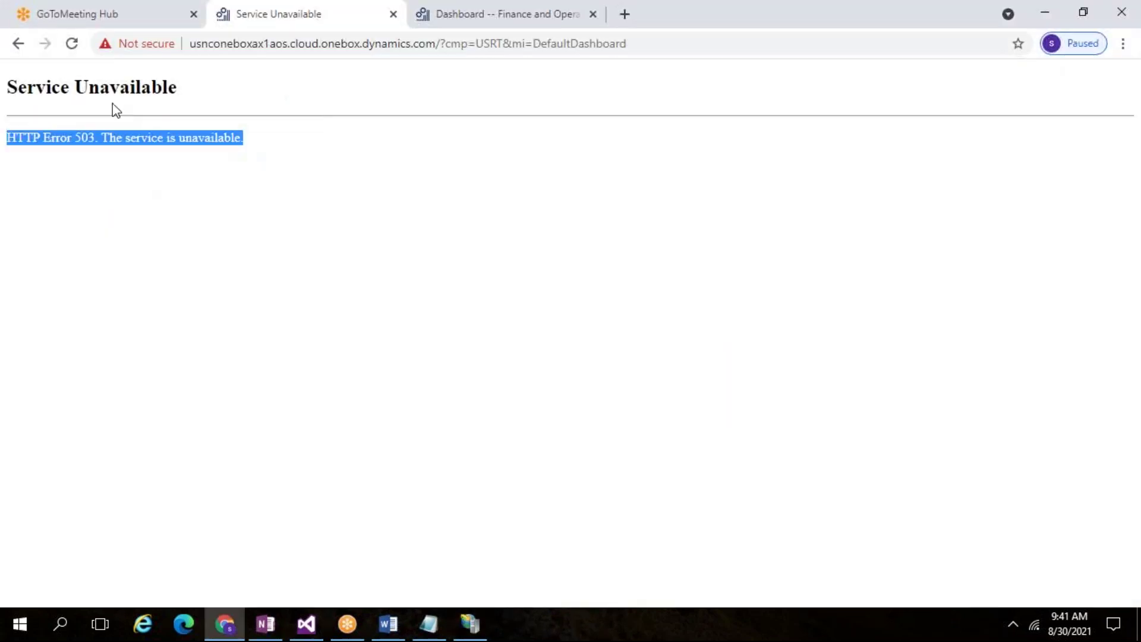
click(71, 44)
click(480, 630)
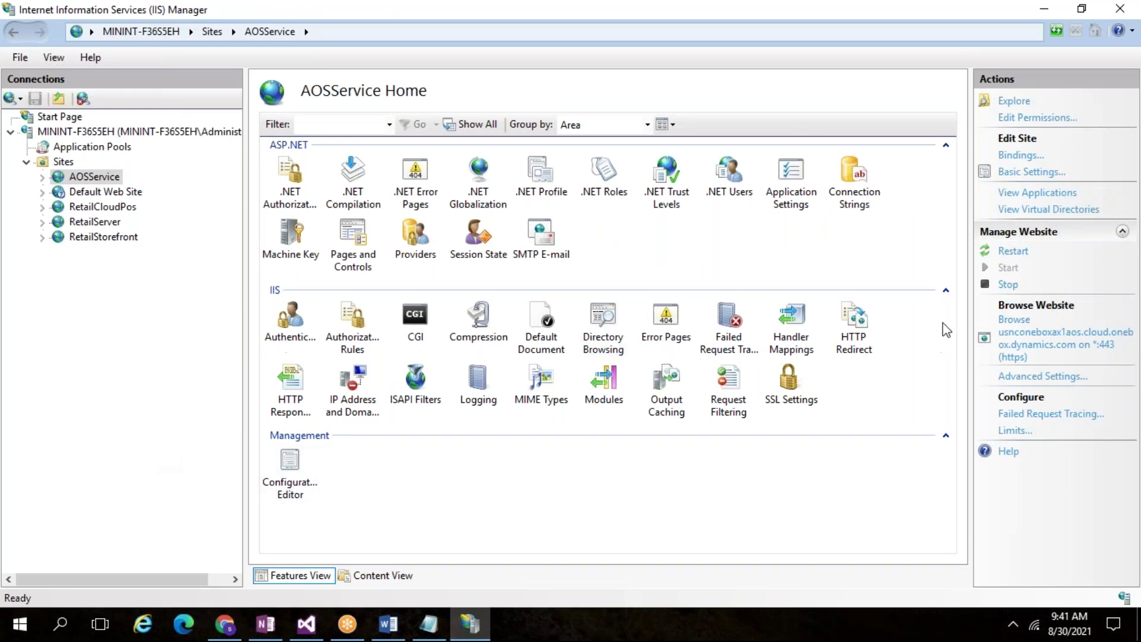
Restart the AOSService website, then launch services.msc from the Run box.
click(1014, 252)
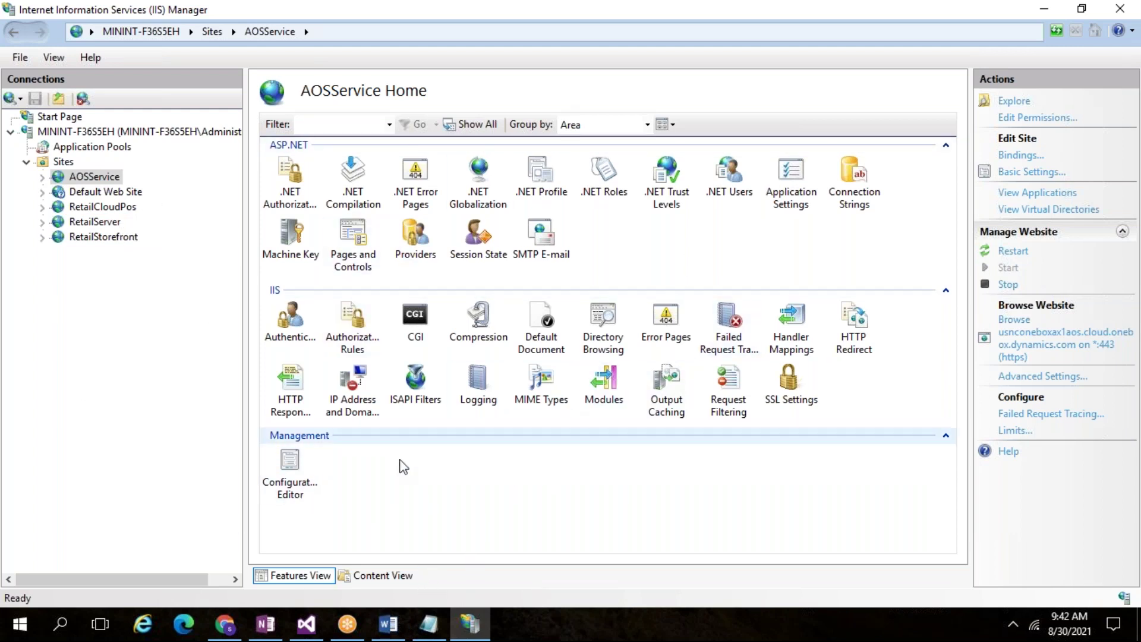
mouse_move(432, 636)
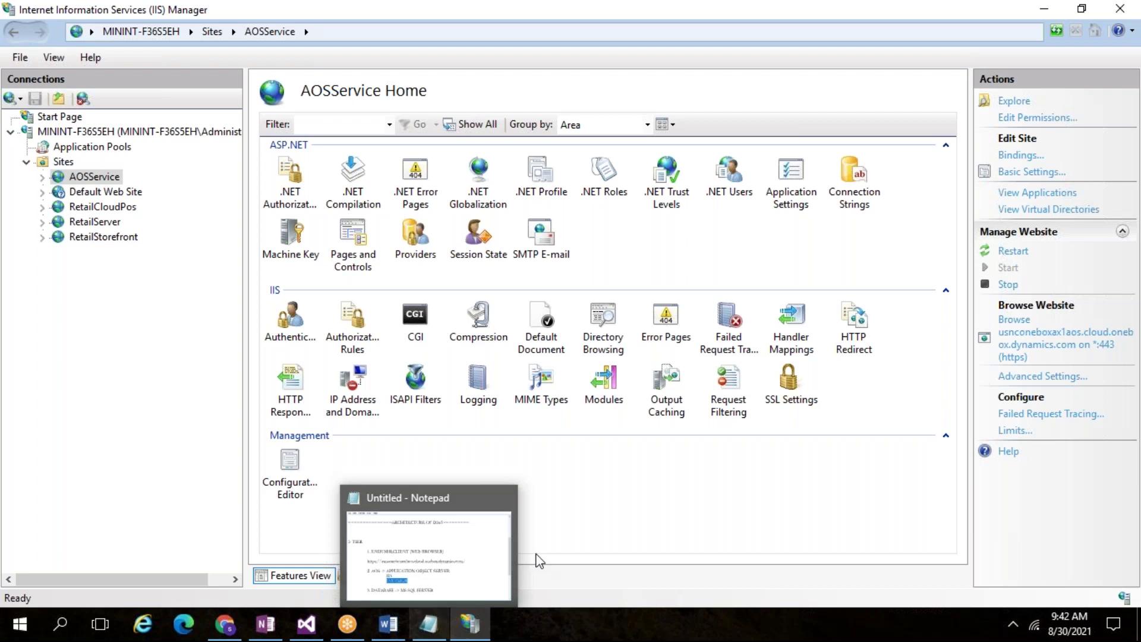
key(super+r)
text(se)
key(Down)
key(Return)
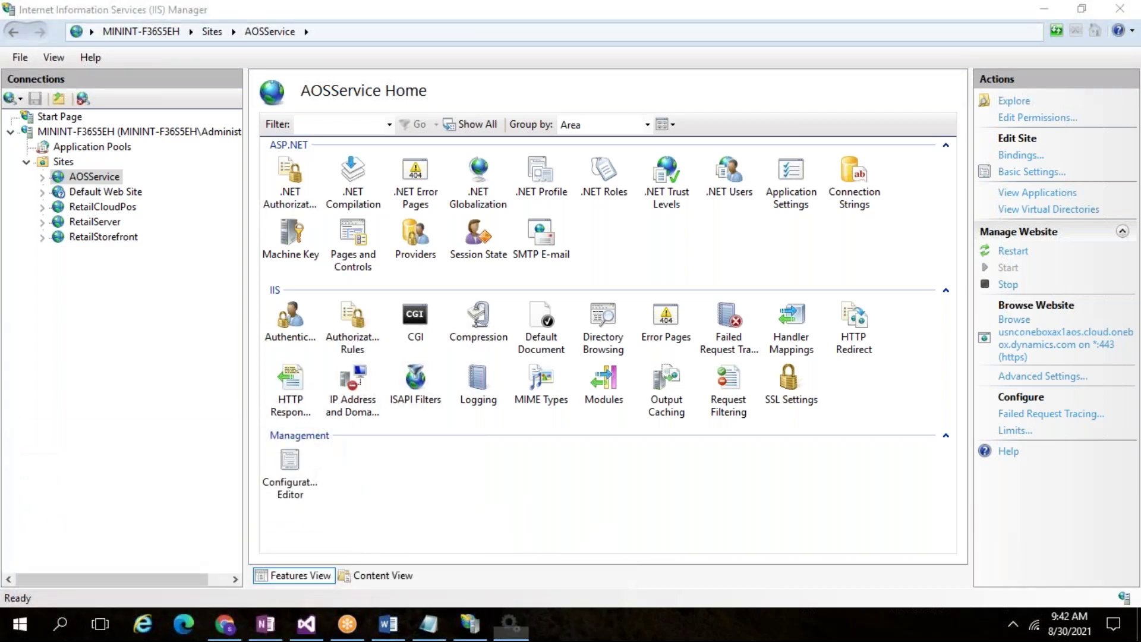
click(383, 255)
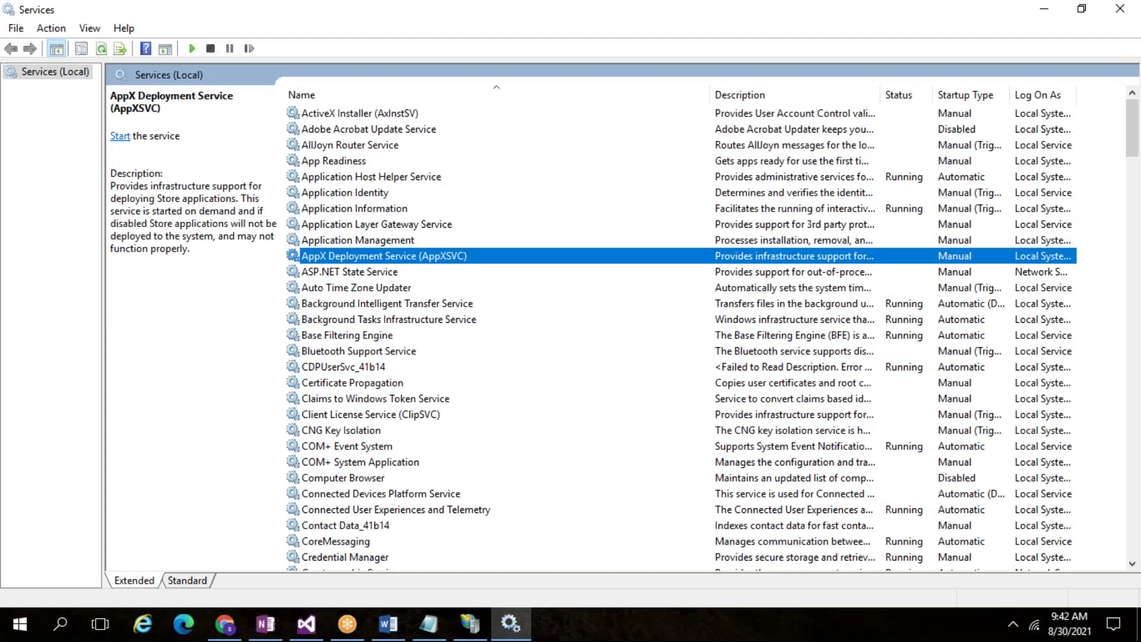
Select the Dynamics 365 Batch Management and Data Import Export Framework services.
text(mi)
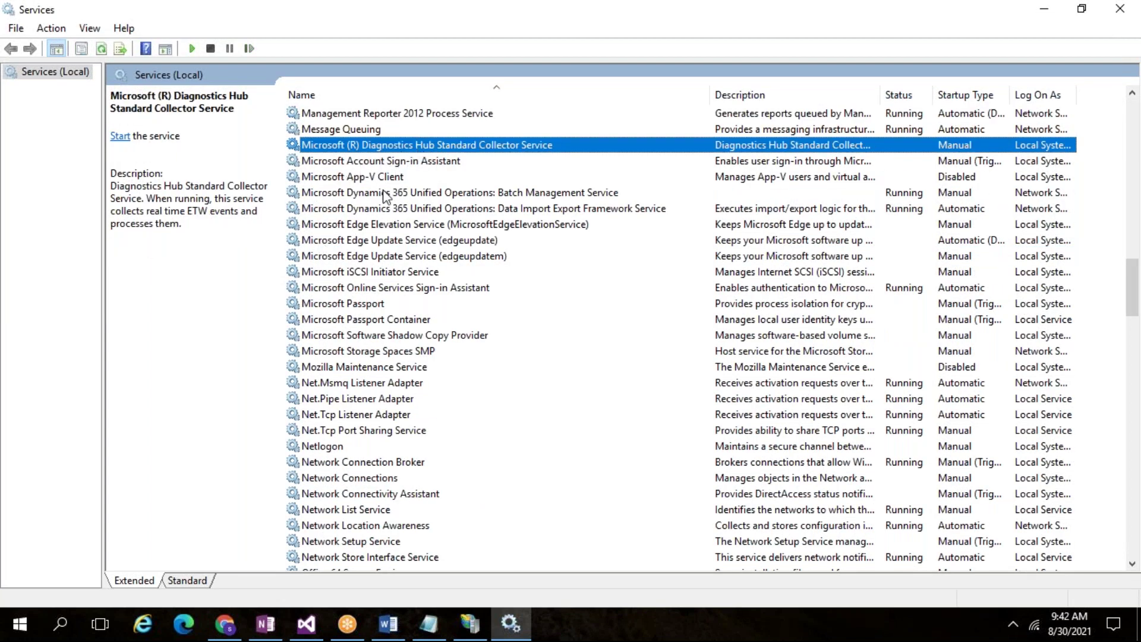
click(363, 192)
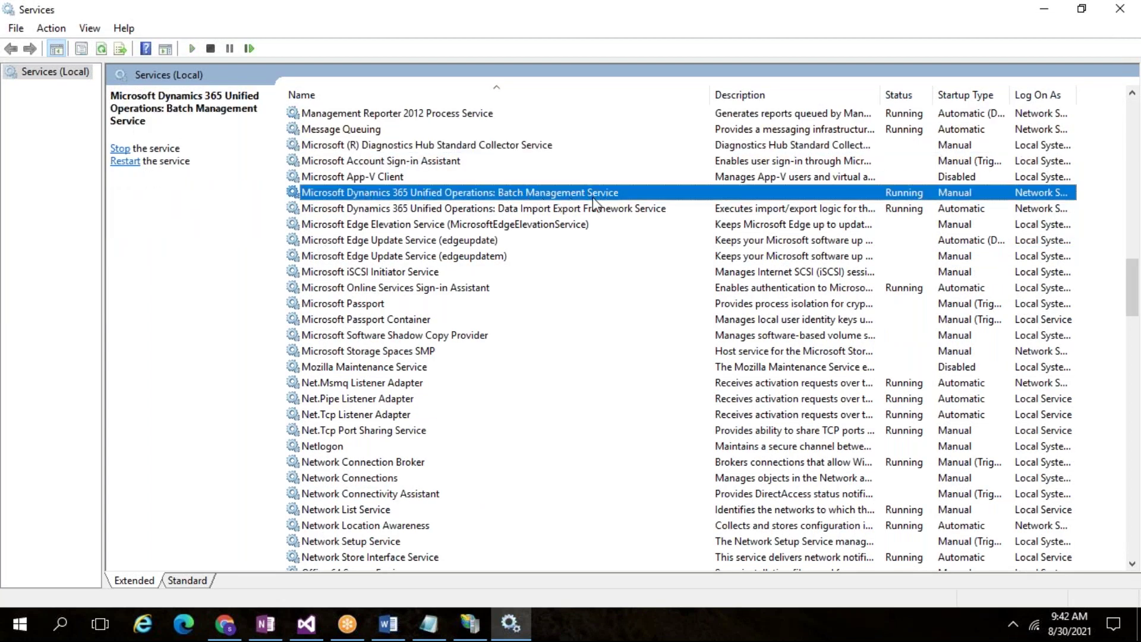
click(511, 209)
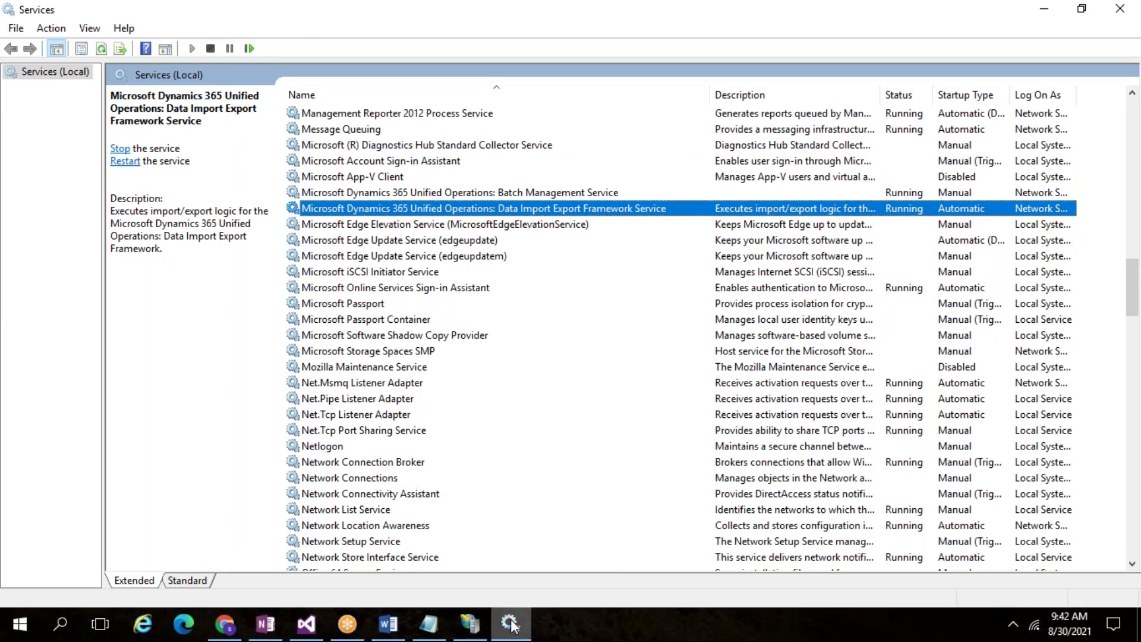
mouse_move(509, 636)
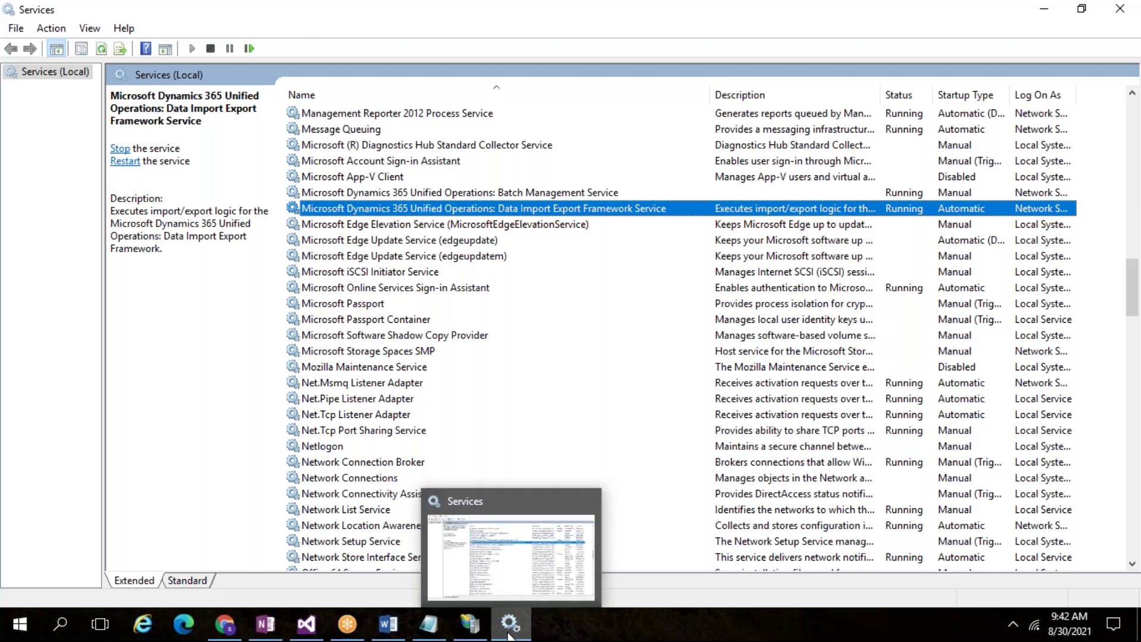
click(510, 635)
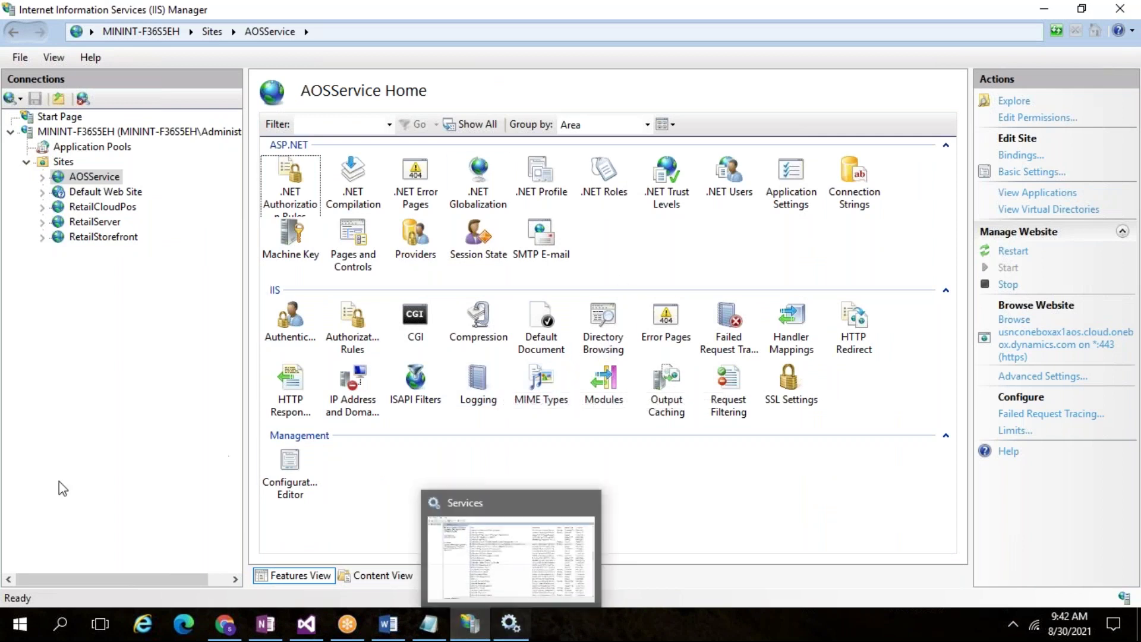
Search for Command Prompt and run it as administrator.
click(11, 634)
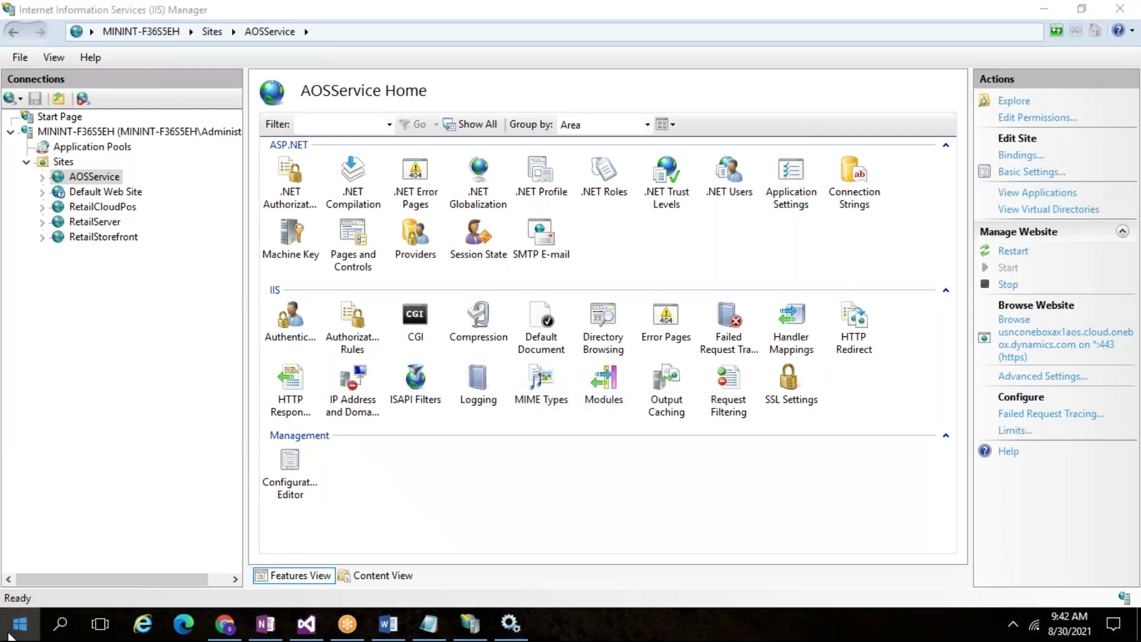
text(COMM)
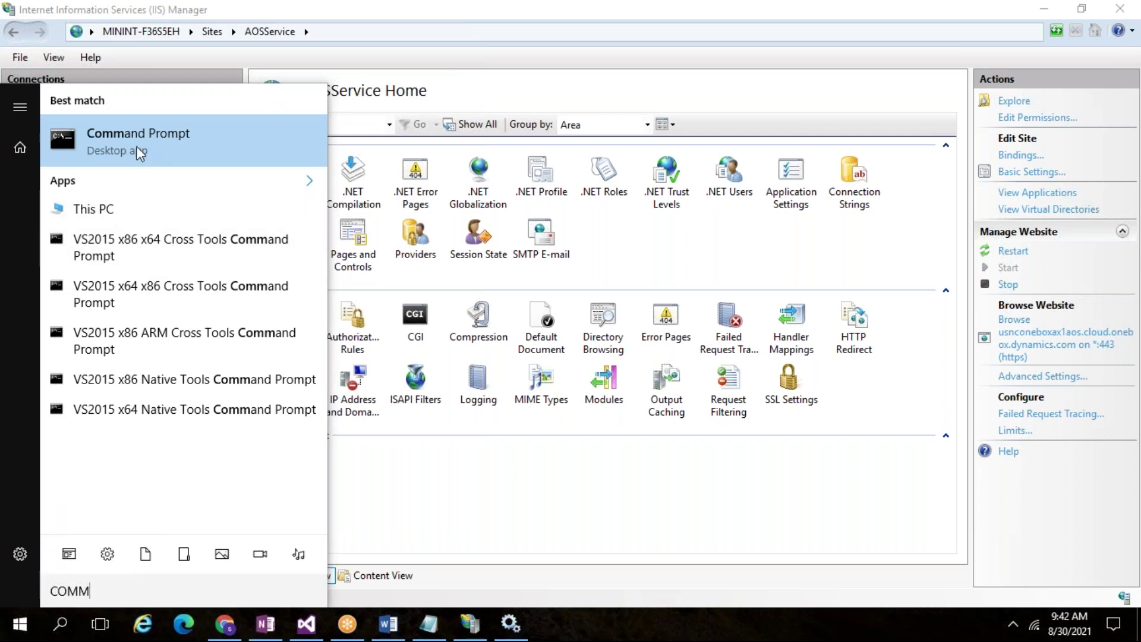
right_click(139, 153)
click(147, 159)
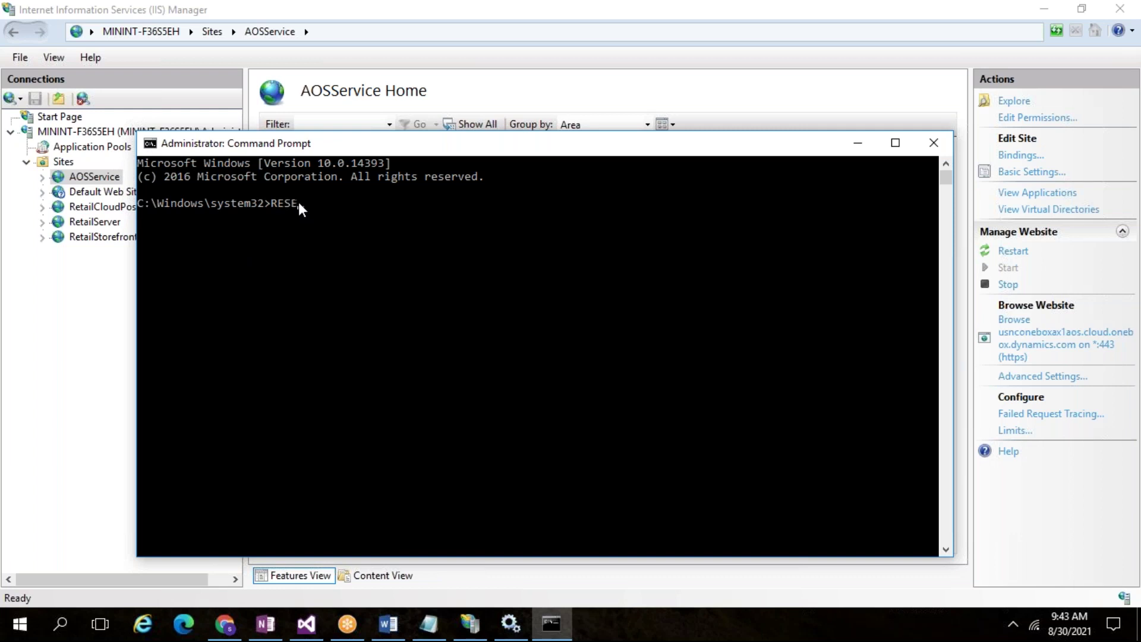
Run IISRESET until the services restart successfully, then copy the command text.
key(Return)
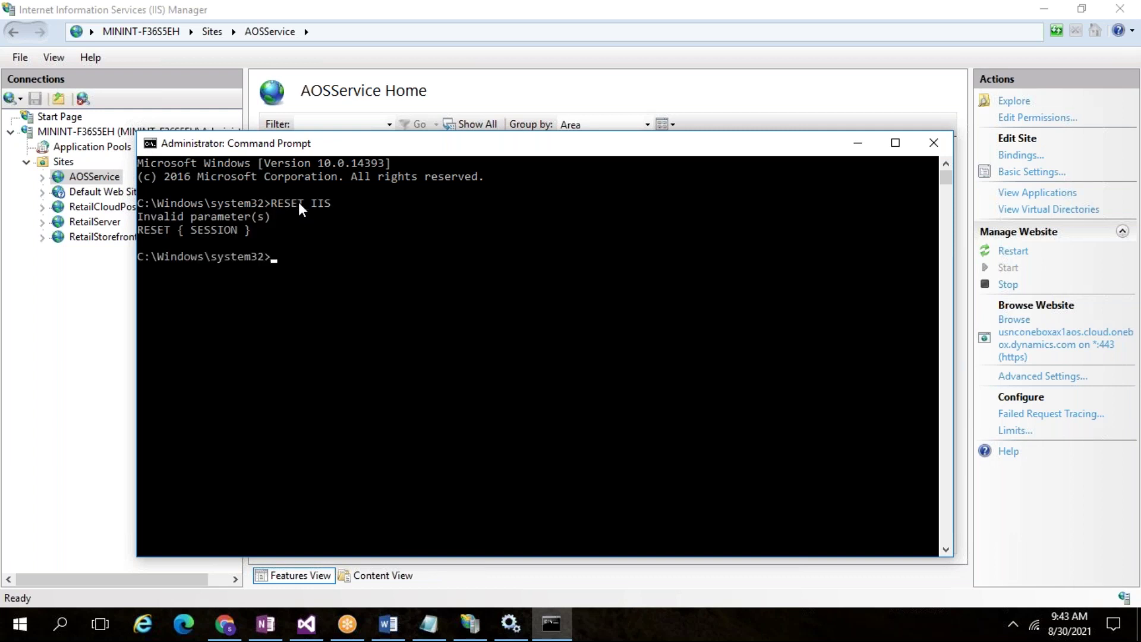
text(IISRESET)
key(Return)
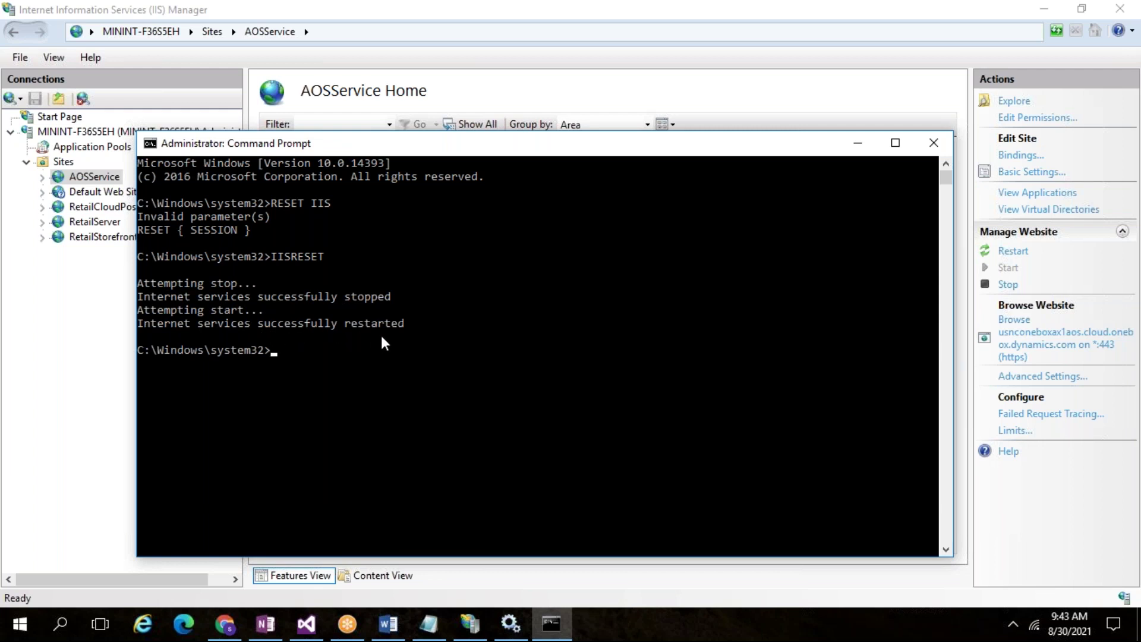
drag(272, 255, 344, 256)
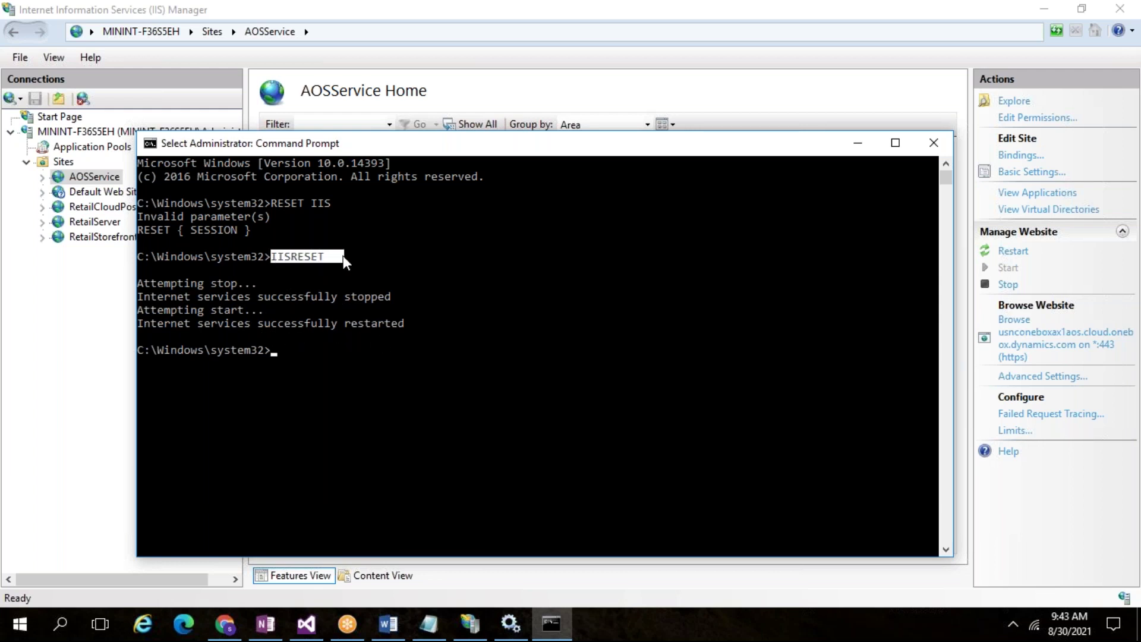
right_click(343, 256)
click(429, 624)
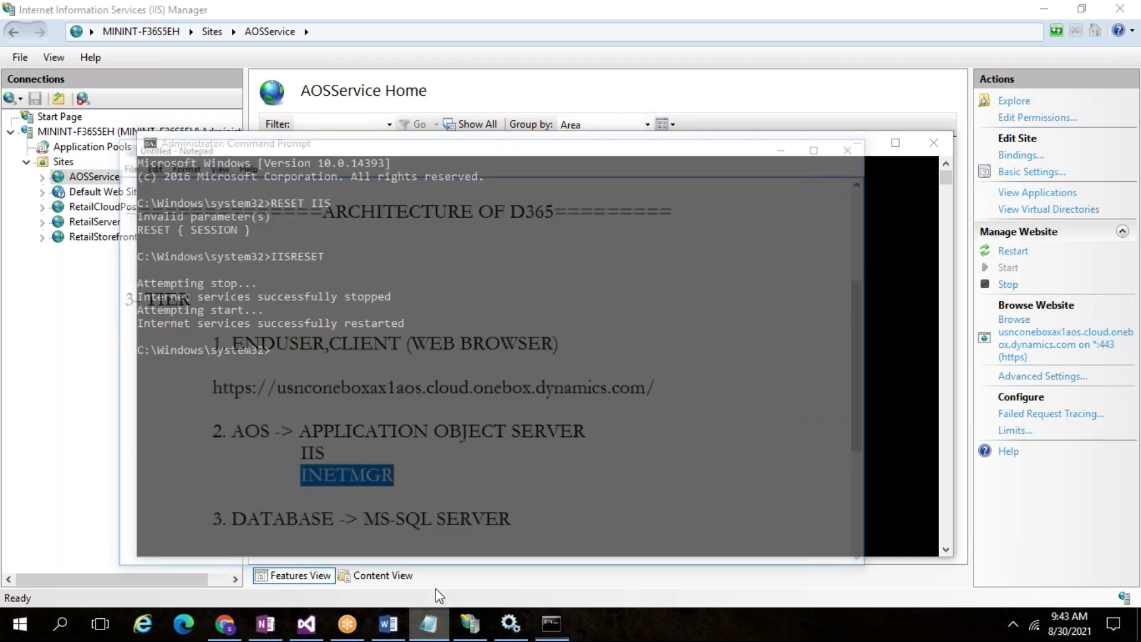
Add an indented IISRESET line under INETMGR and minimise the notes.
click(420, 435)
key(Return)
key(Tab)
key(Tab)
text(IISRESET)
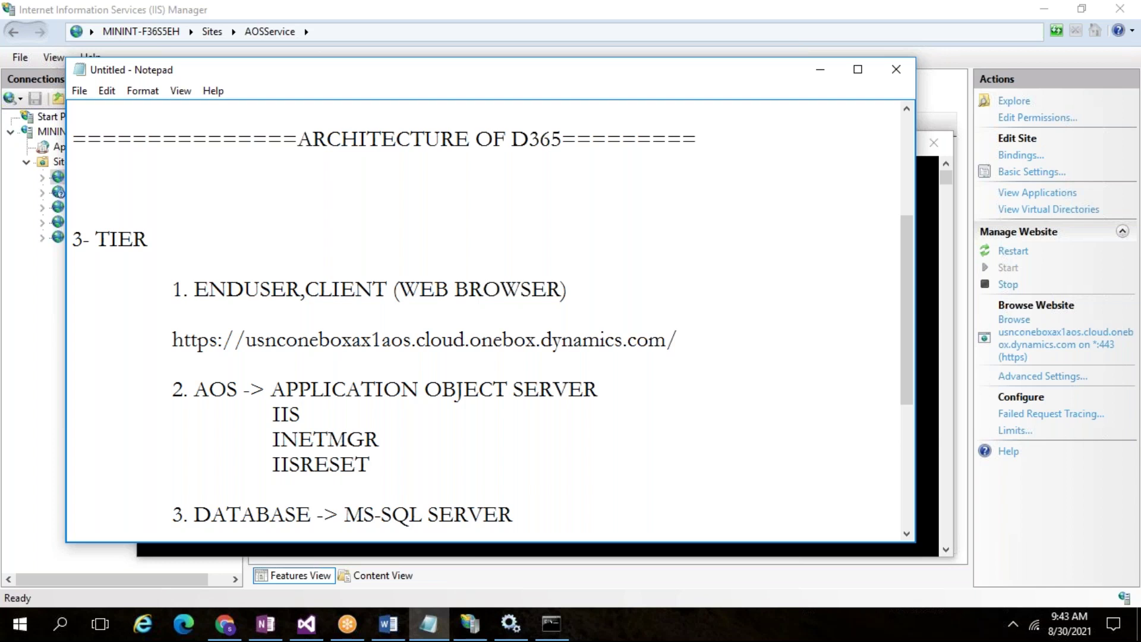
drag(378, 466, 238, 435)
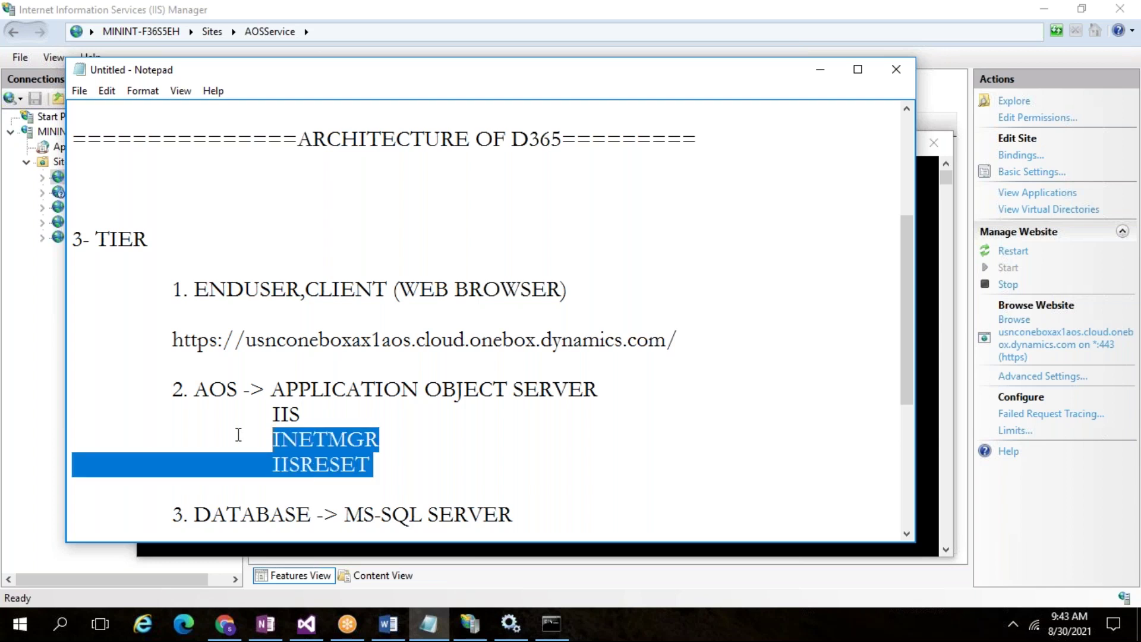
click(820, 69)
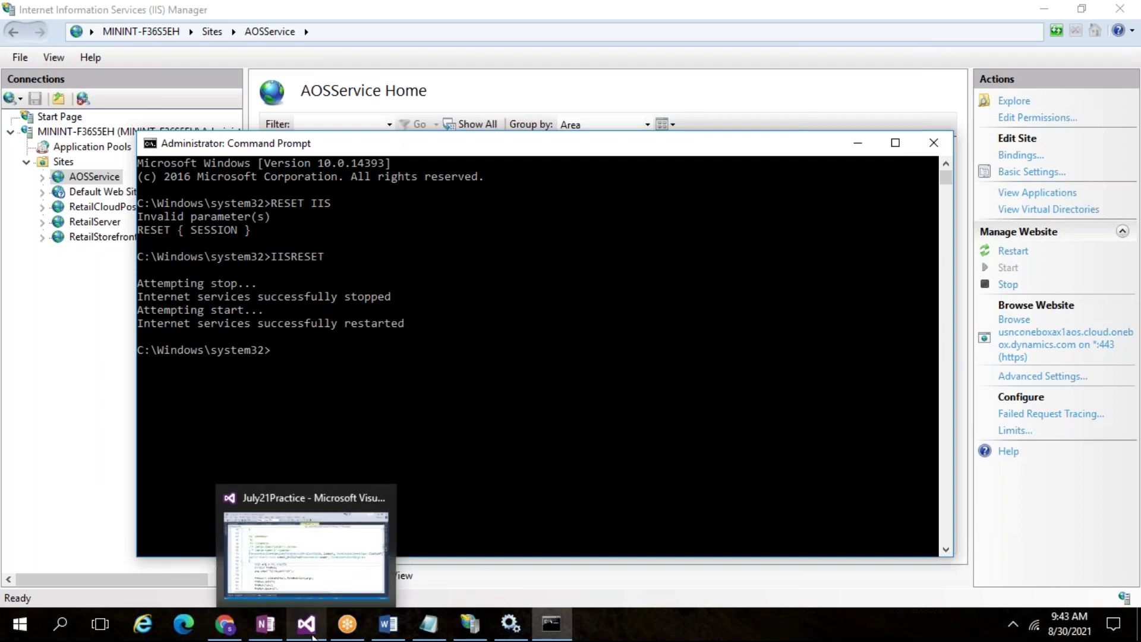
Close all open code files in the July21Practice solution, then return to the Command Prompt's IISRESET output.
click(312, 637)
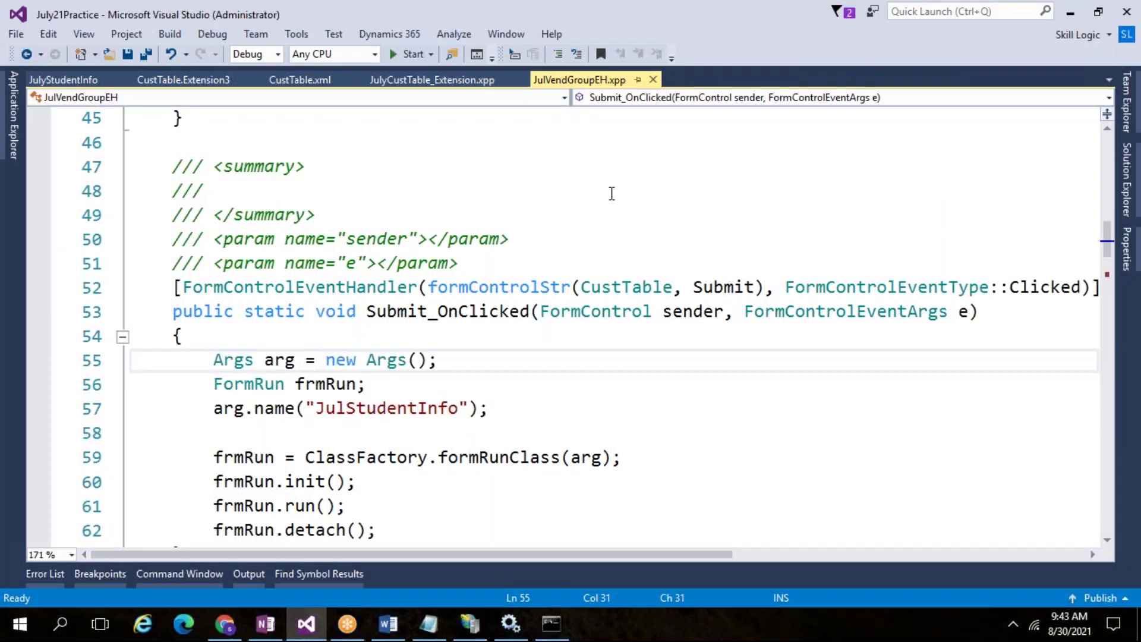
right_click(545, 78)
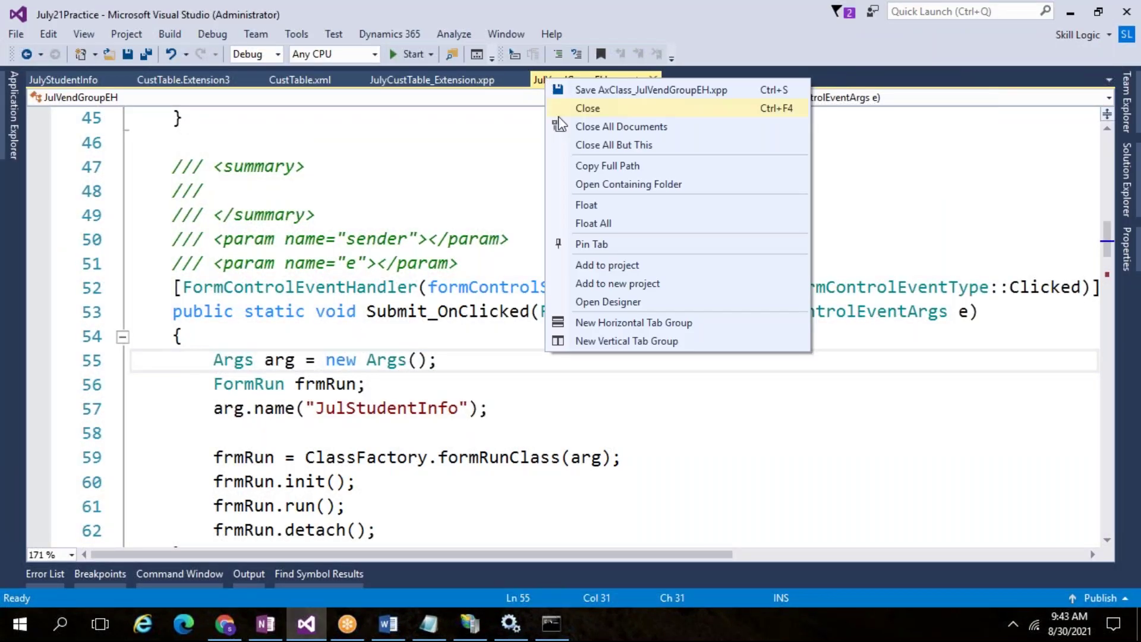
click(623, 127)
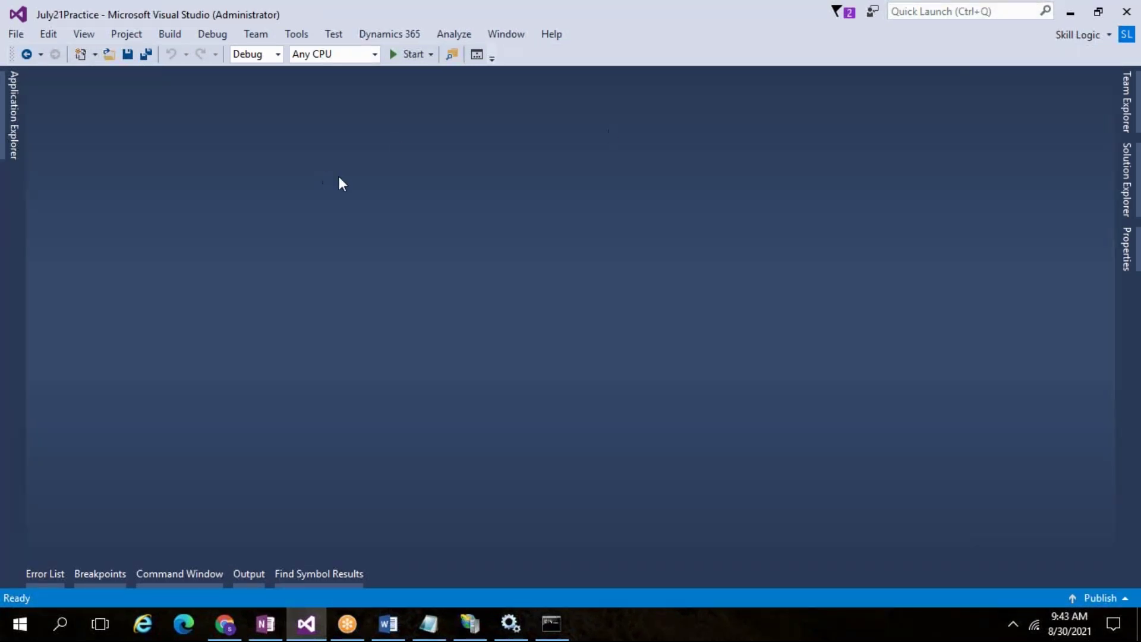
click(387, 34)
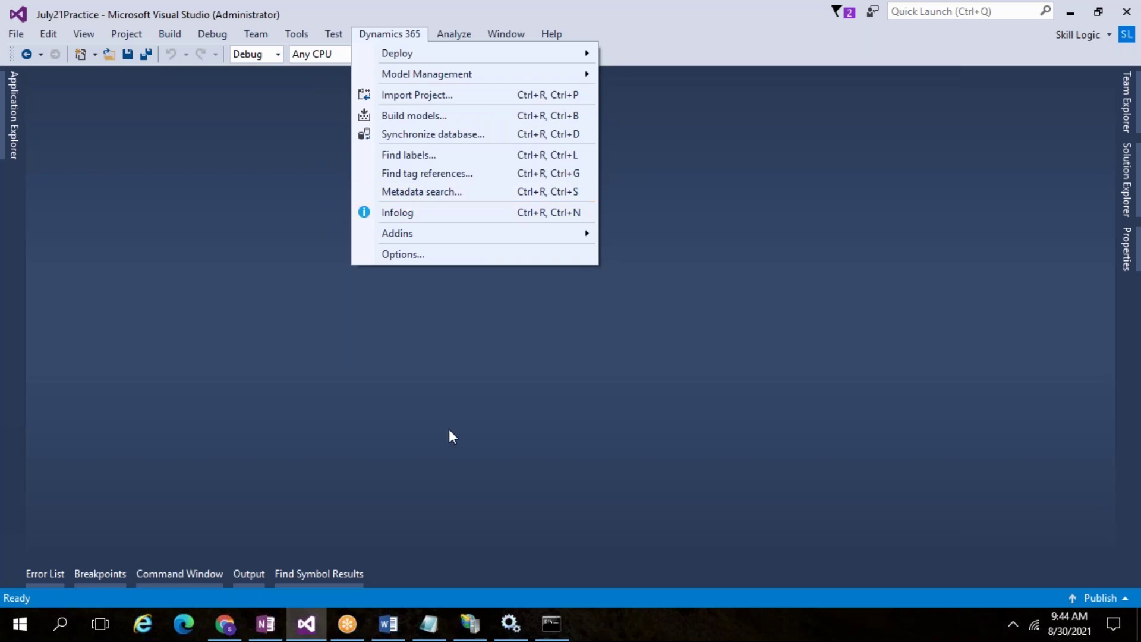
click(552, 624)
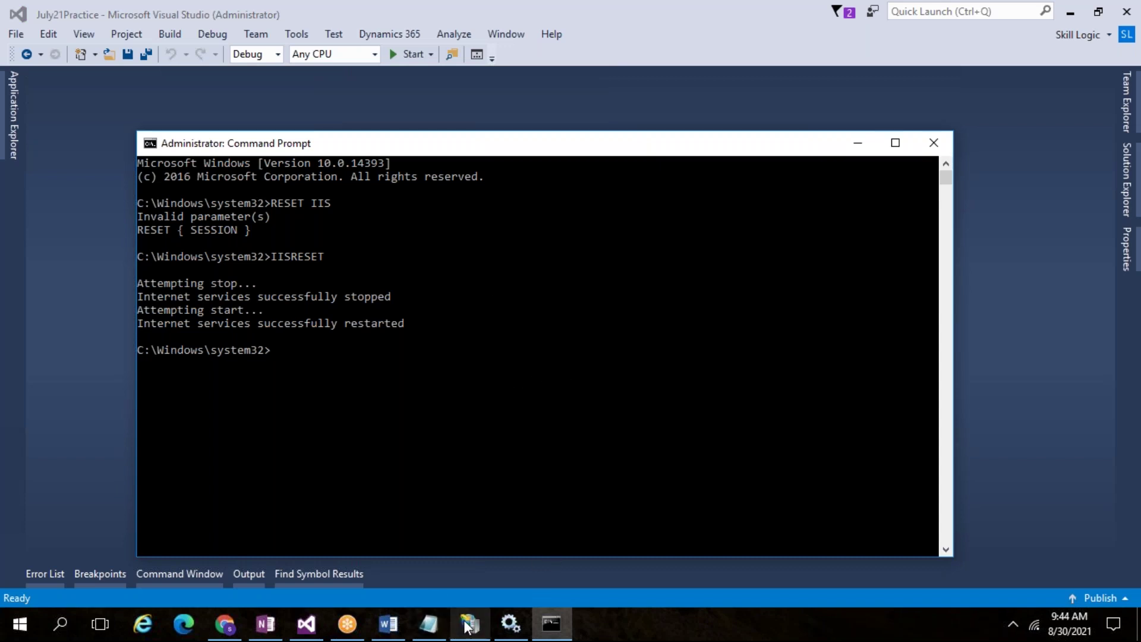
mouse_move(470, 624)
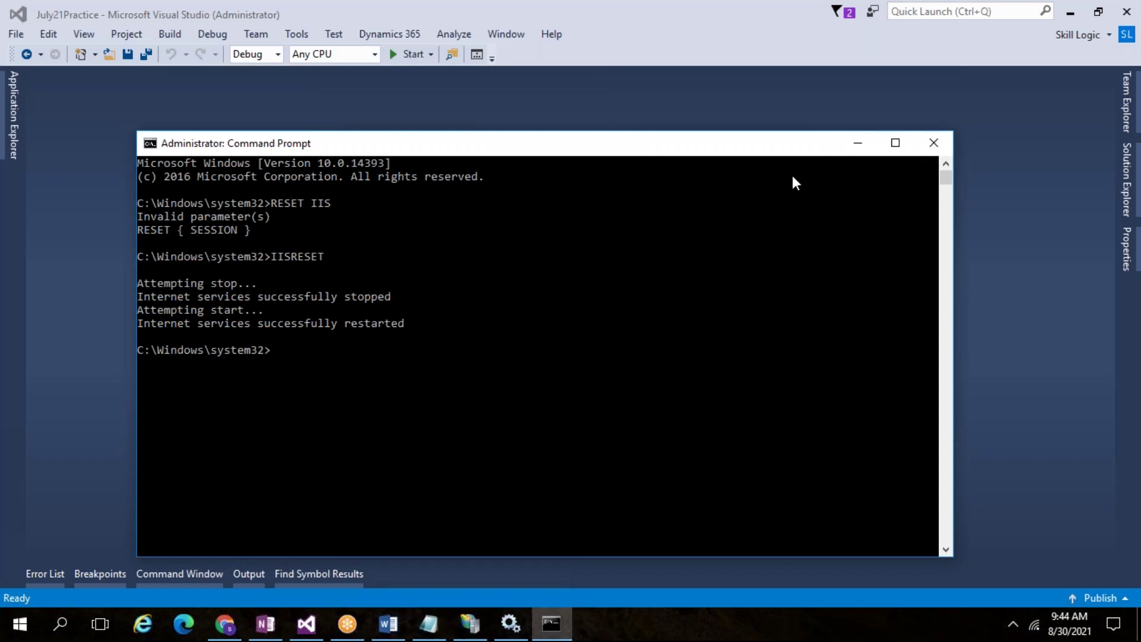
Revisit the Notepad architecture notes, highlighting the database tier line, then return to IIS Manager's AOSService site.
click(428, 624)
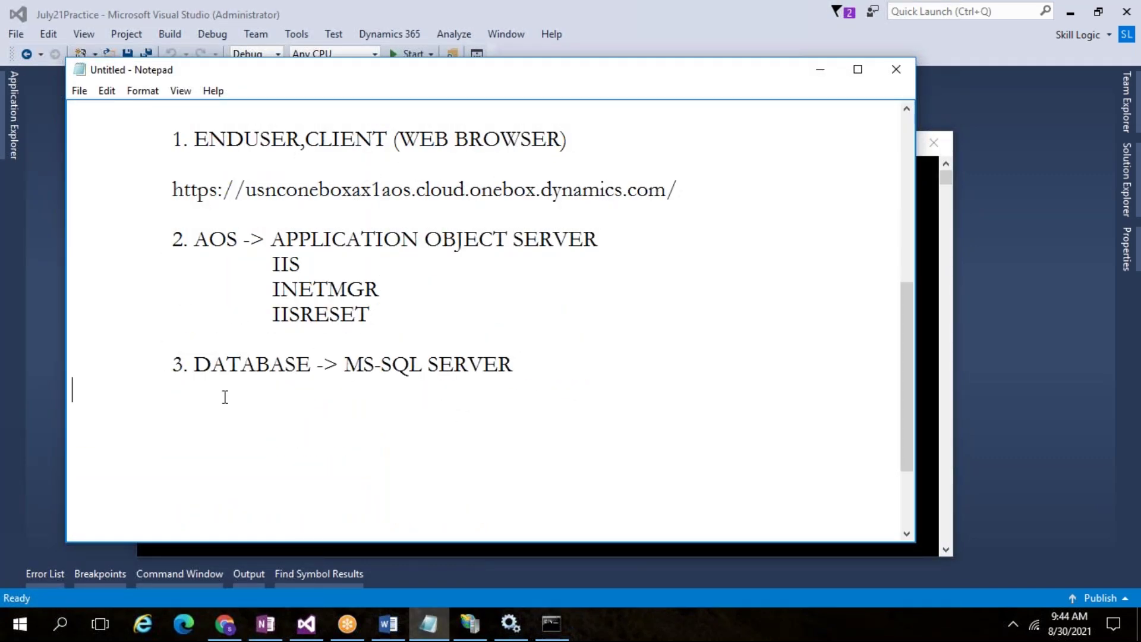
drag(224, 398, 176, 346)
click(313, 428)
click(787, 20)
click(588, 391)
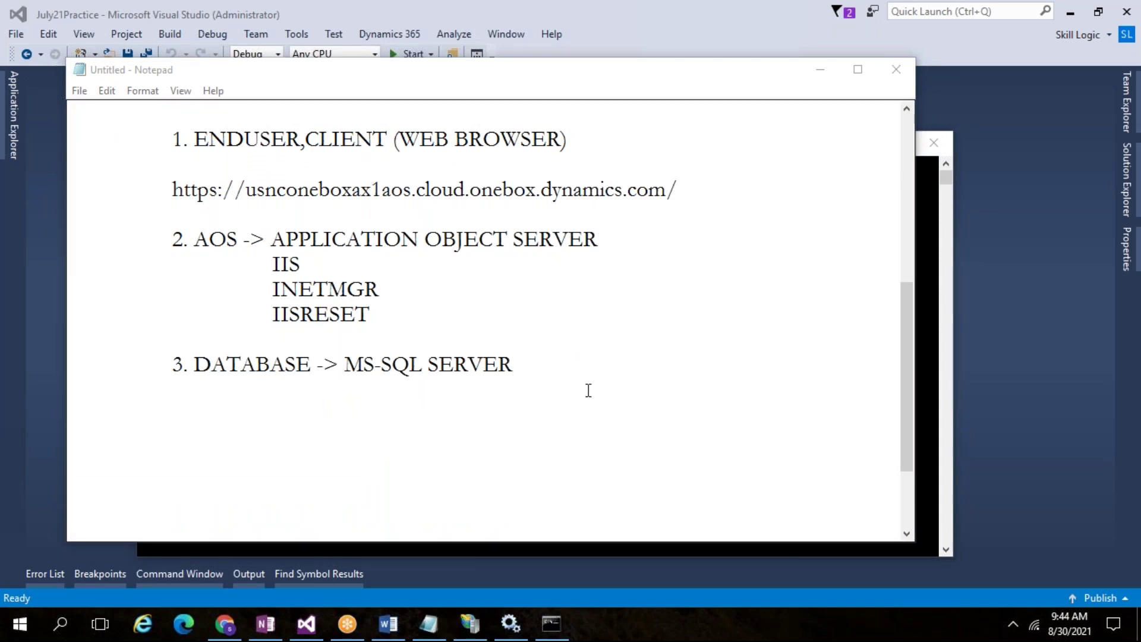
click(469, 624)
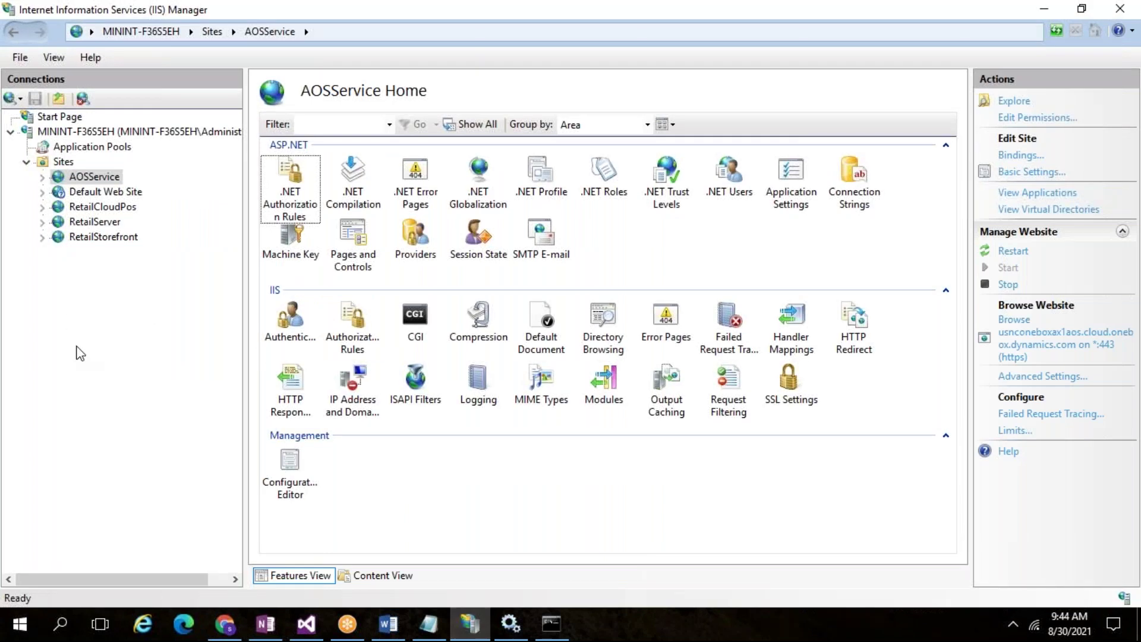
Browse the RetailCloudPos, RetailServer and RetailStorefront site homes, returning to AOSService between passes.
click(125, 206)
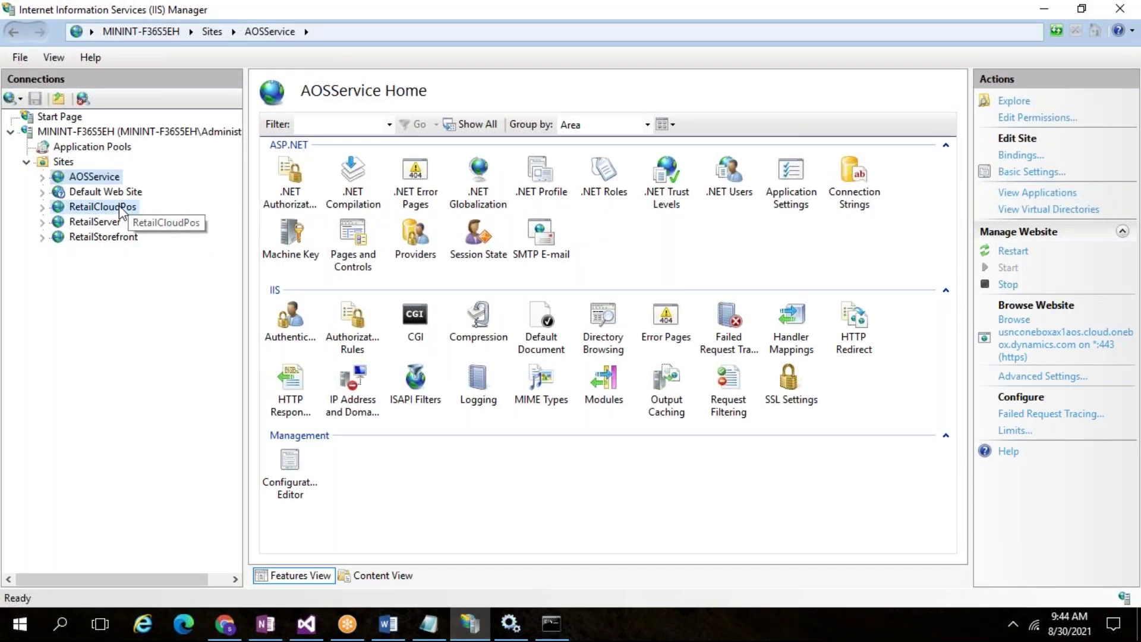
click(122, 221)
click(121, 236)
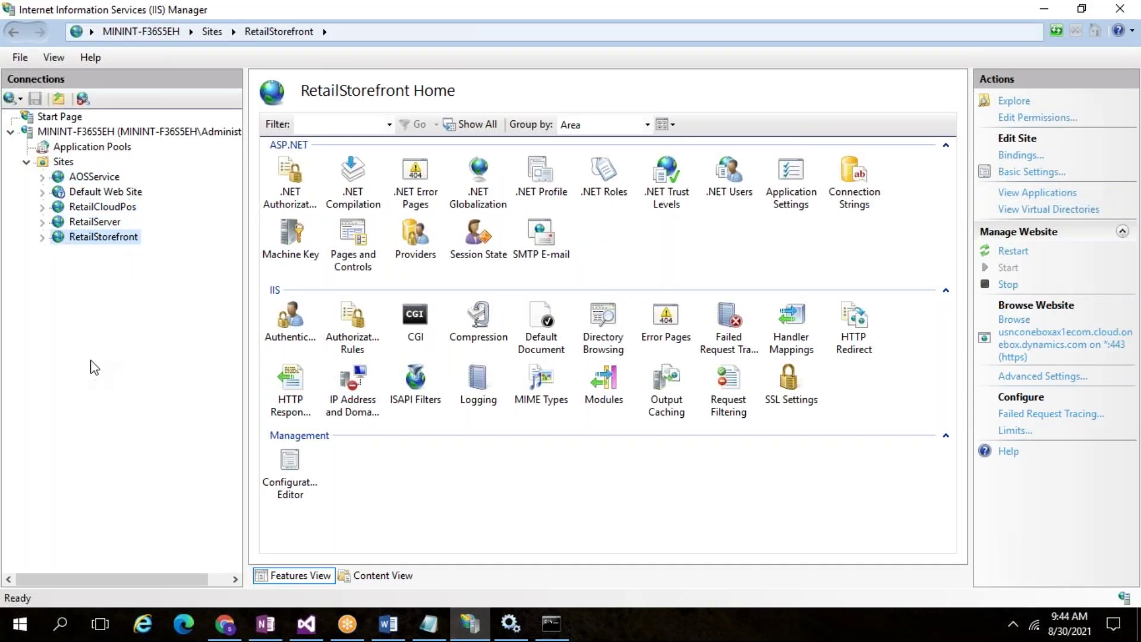
click(100, 178)
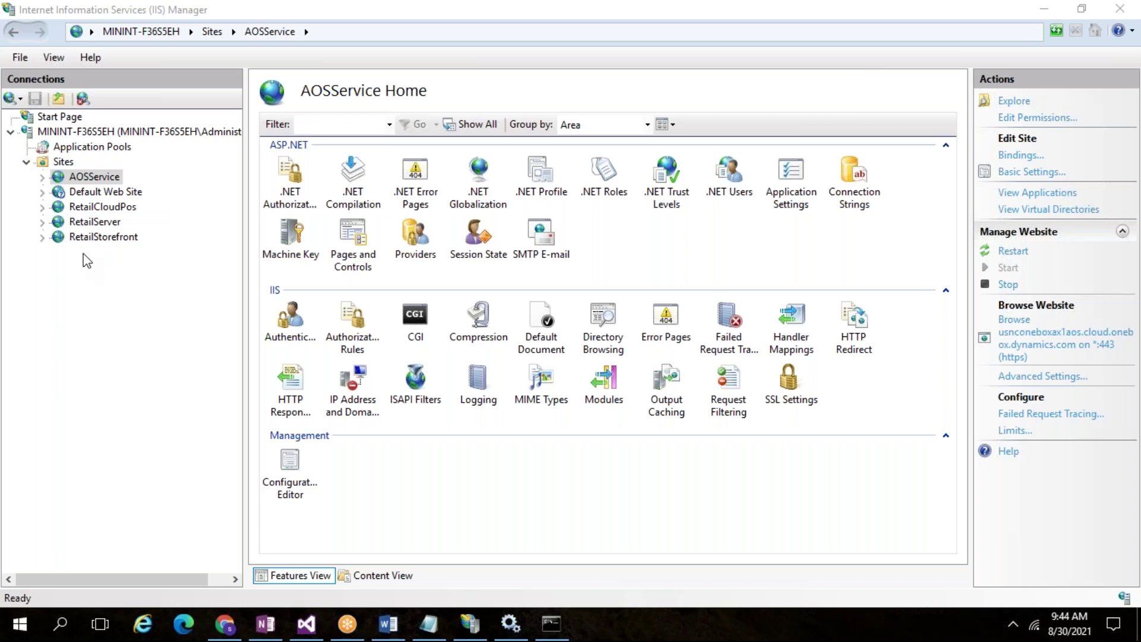
click(93, 209)
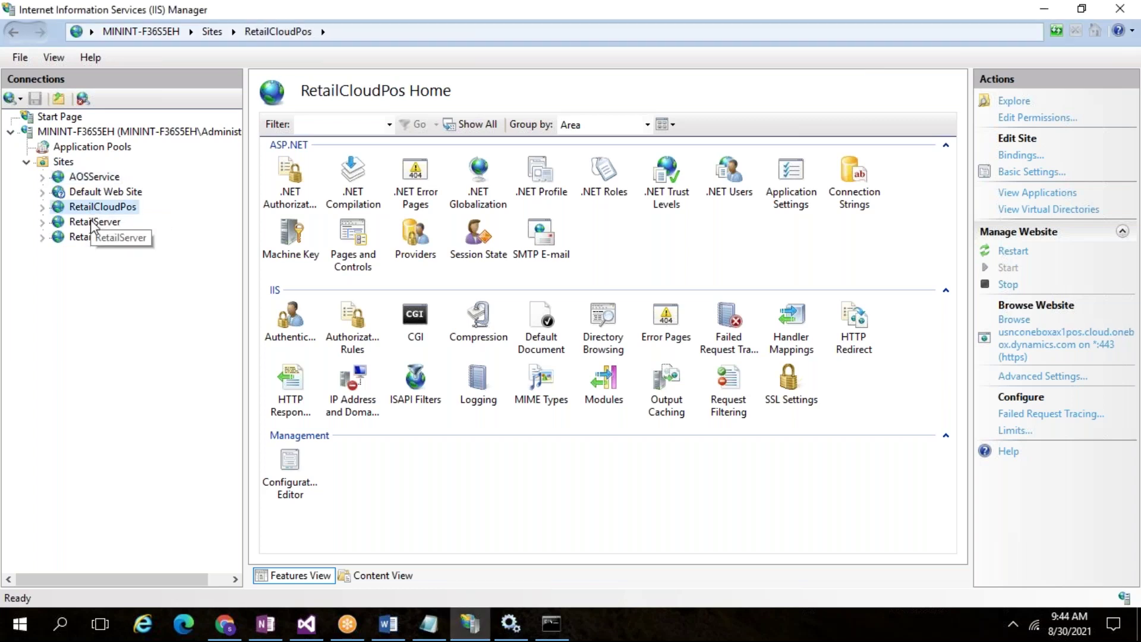
click(94, 223)
click(97, 177)
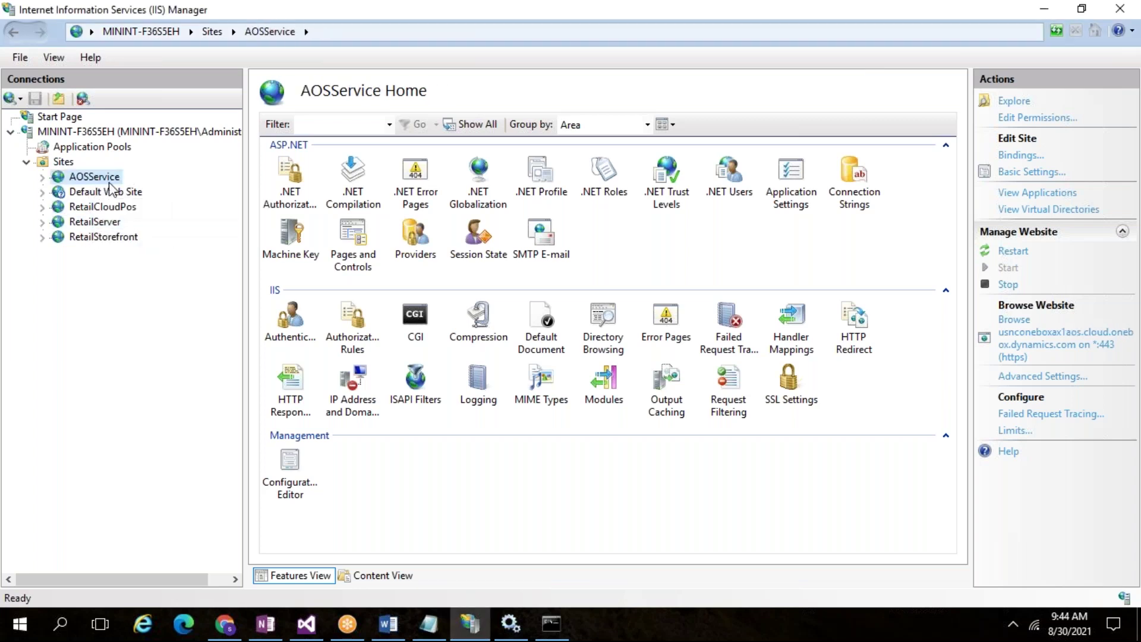
click(93, 210)
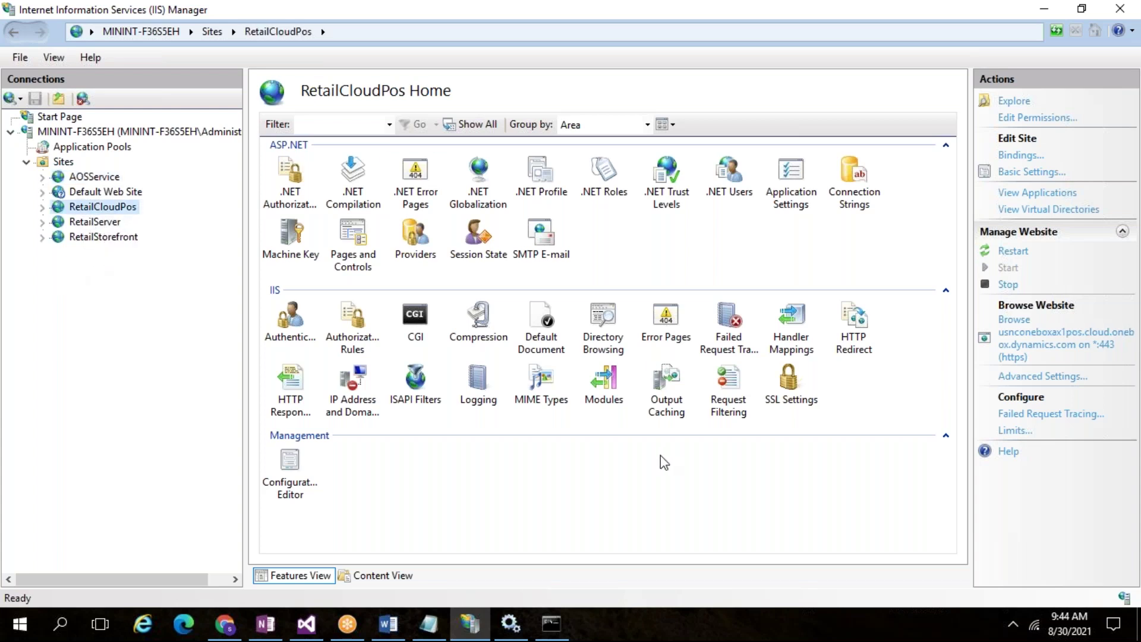
click(95, 222)
click(99, 238)
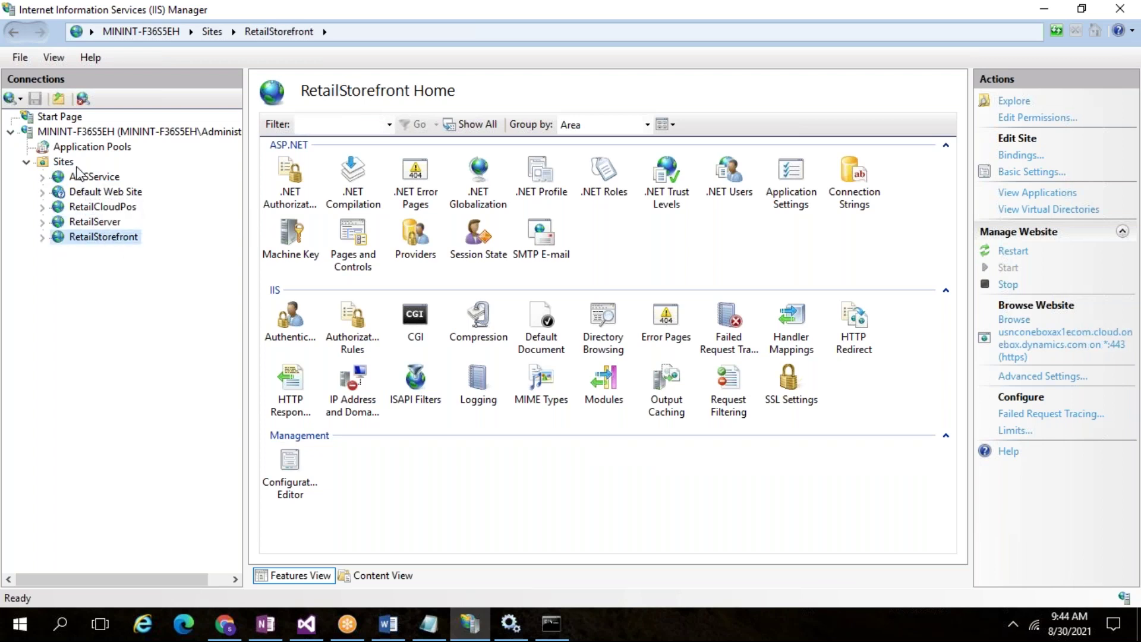
click(83, 177)
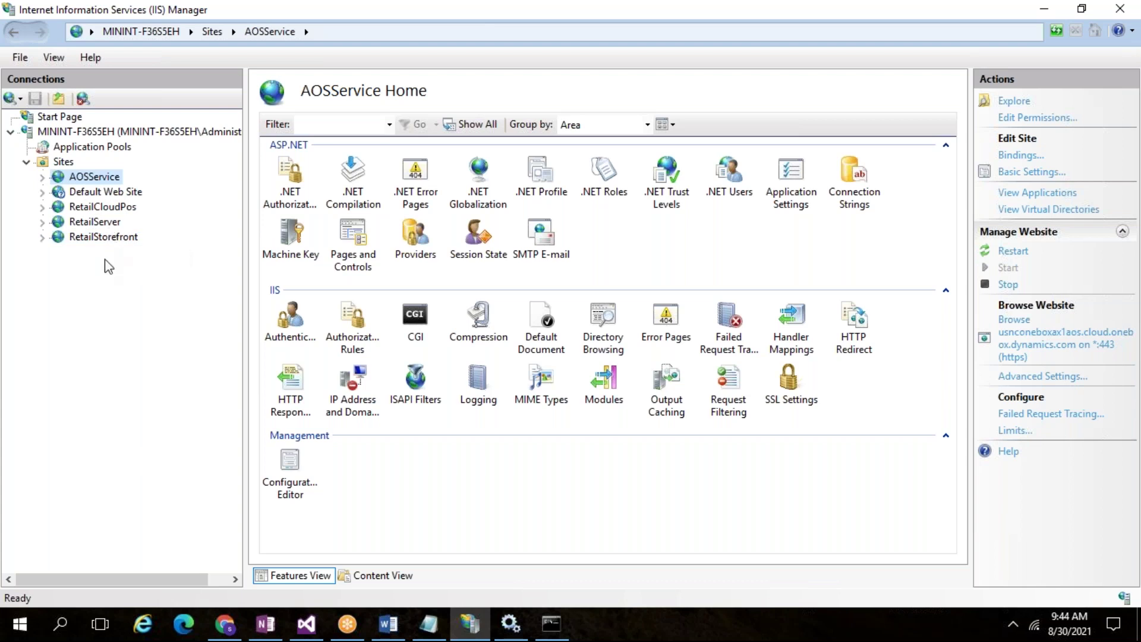
Glance at the Command Prompt, browse the Retail sites once more, then show the Contoso Retail USA dashboard.
click(556, 629)
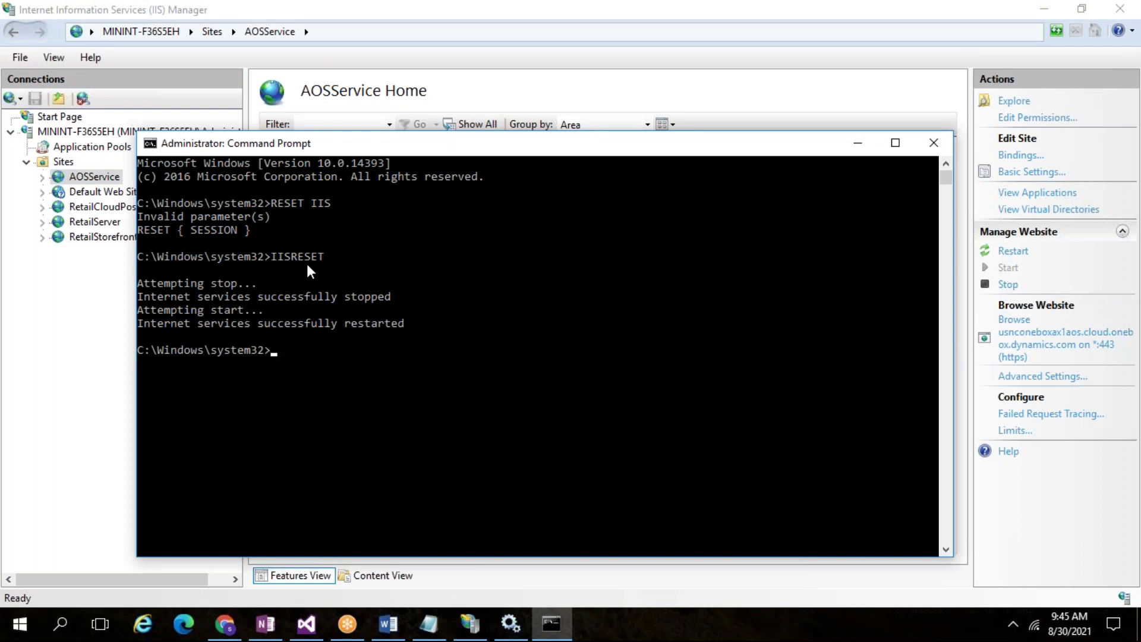
click(95, 191)
click(92, 206)
click(89, 221)
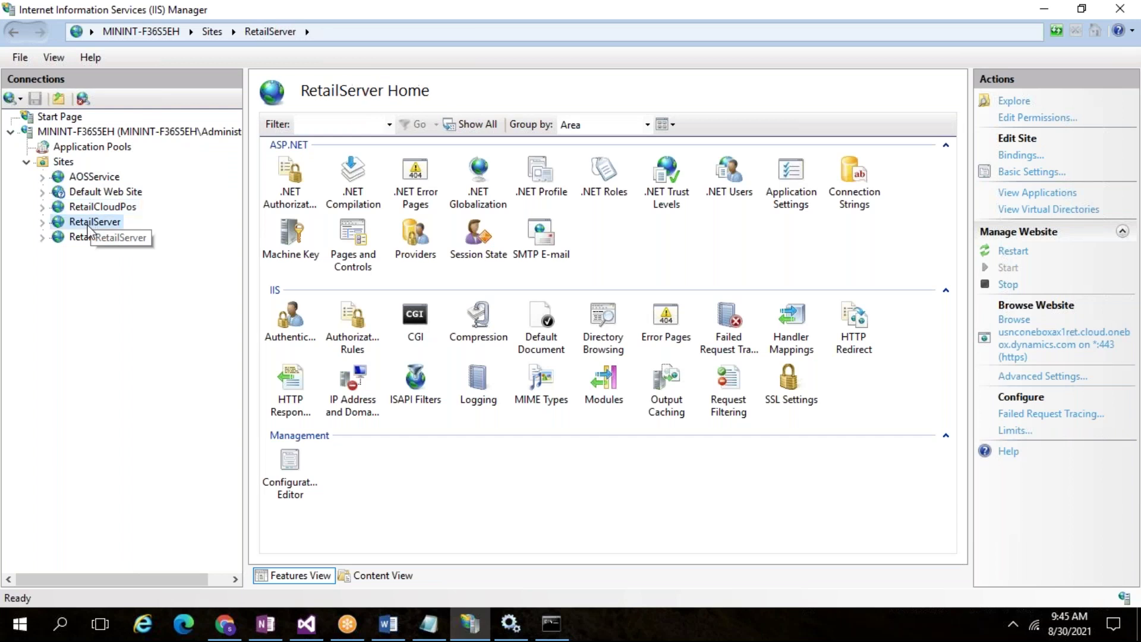
click(83, 237)
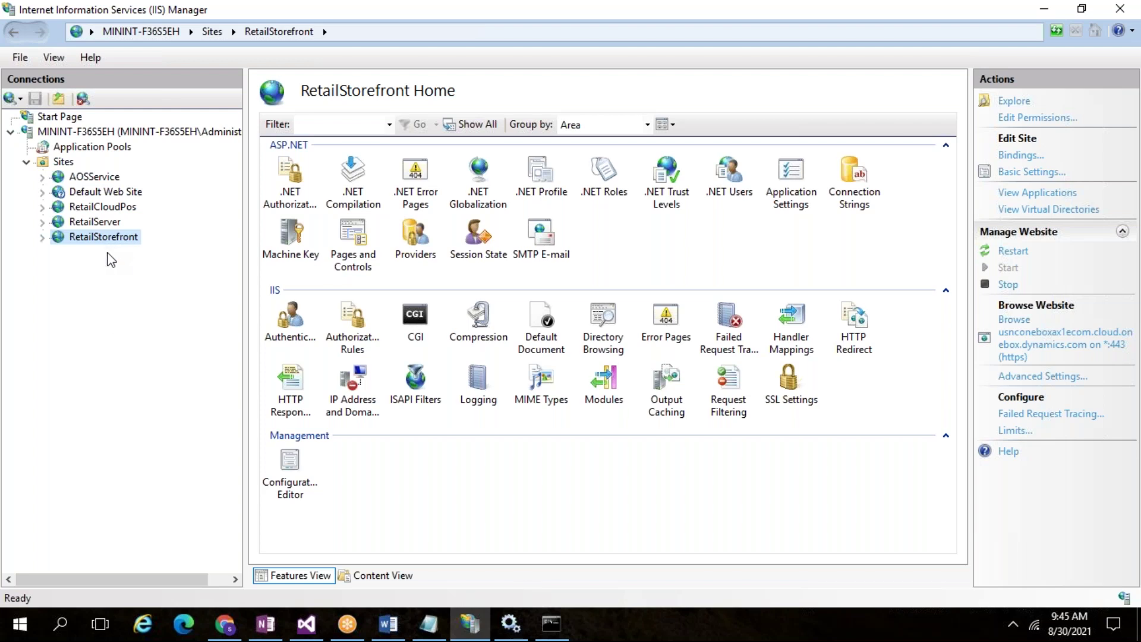
click(266, 624)
click(266, 624)
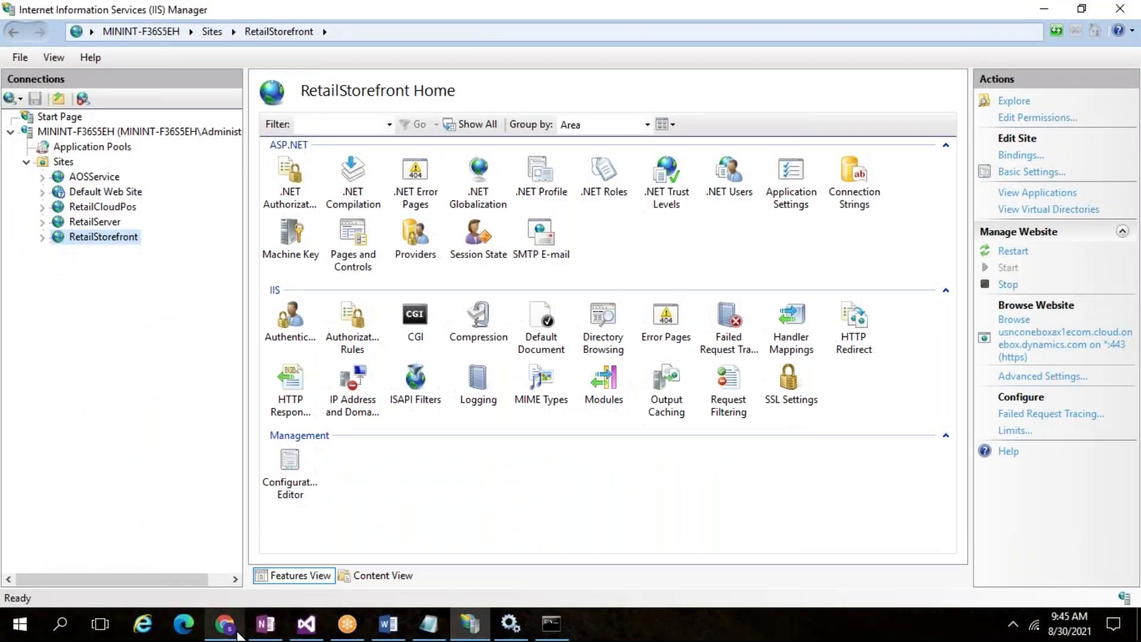
click(224, 624)
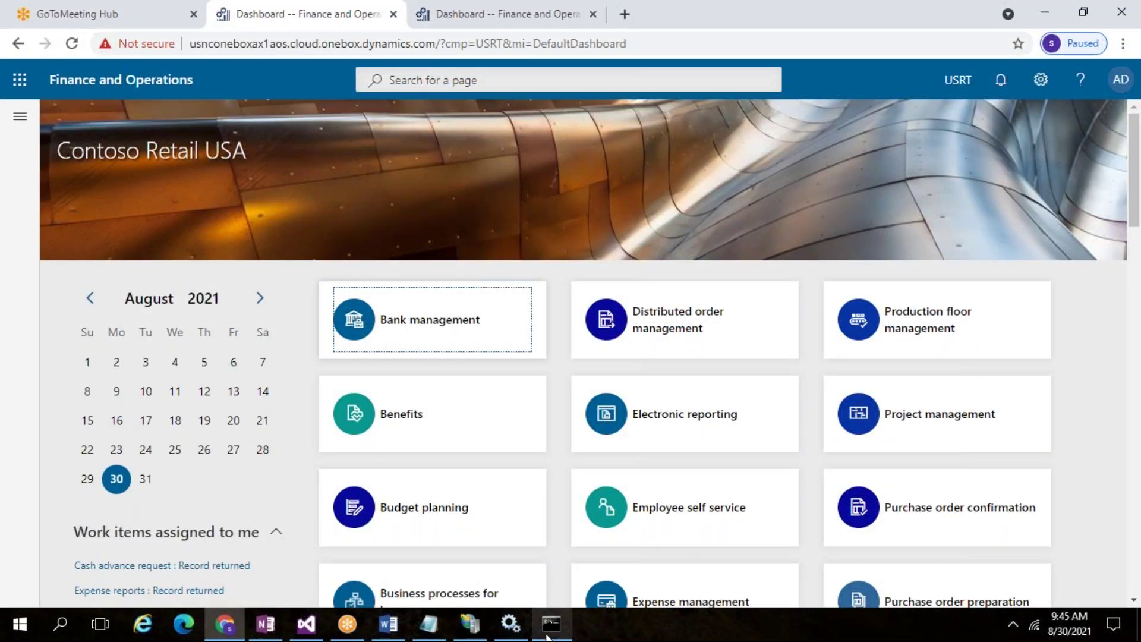
Restore the Notepad three-tier architecture notes over the Contoso Retail USA dashboard.
mouse_move(547, 636)
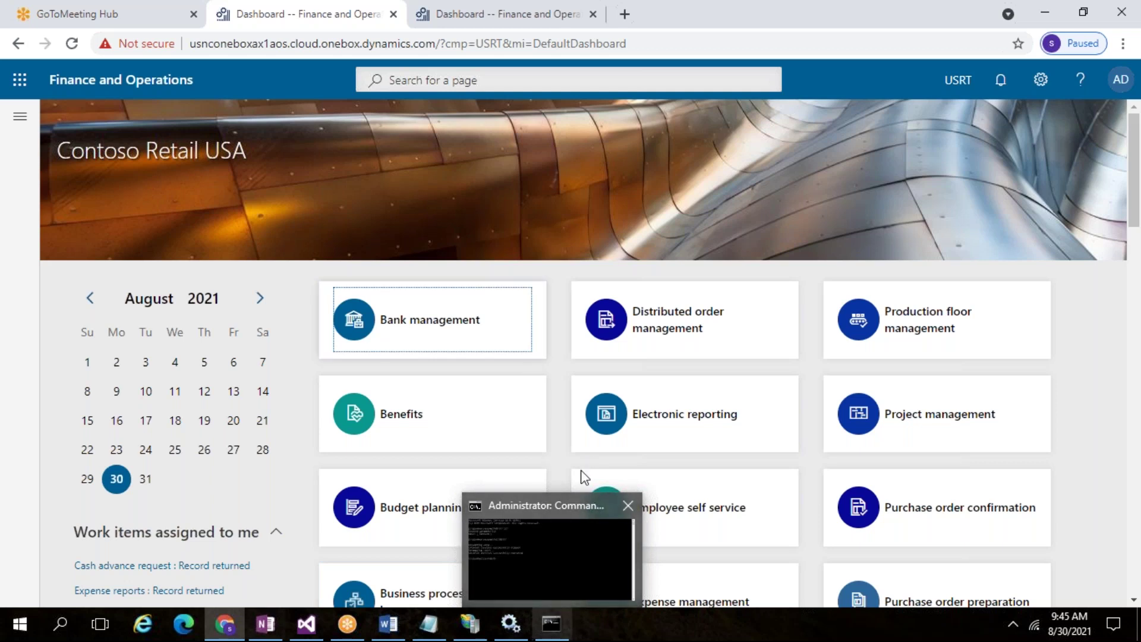
mouse_move(511, 624)
mouse_move(387, 622)
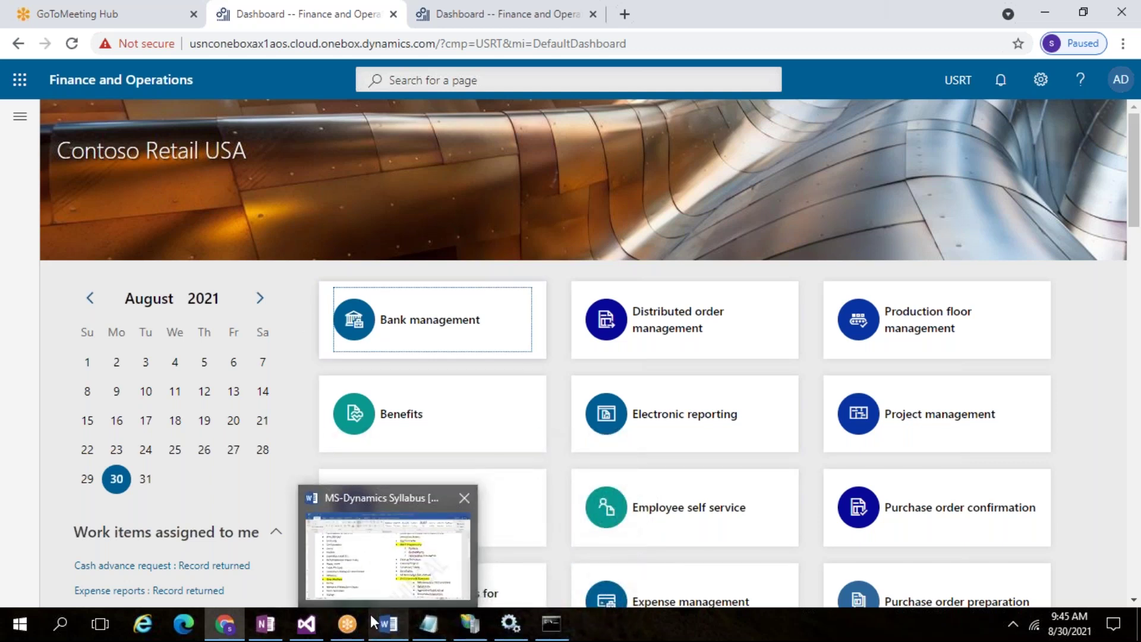
mouse_move(428, 623)
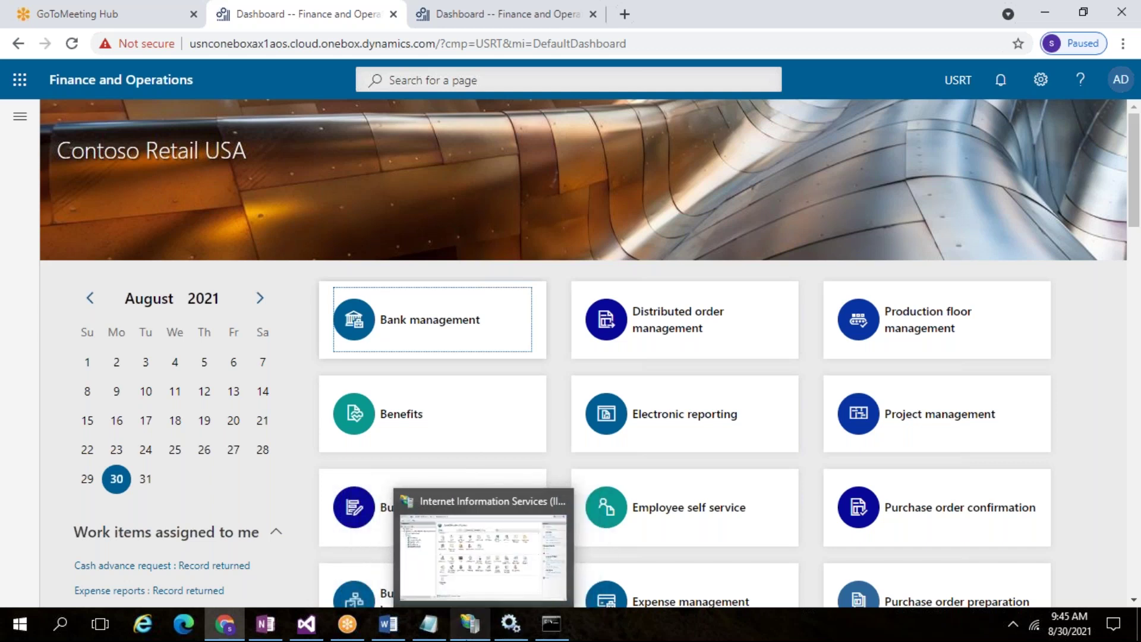
click(429, 624)
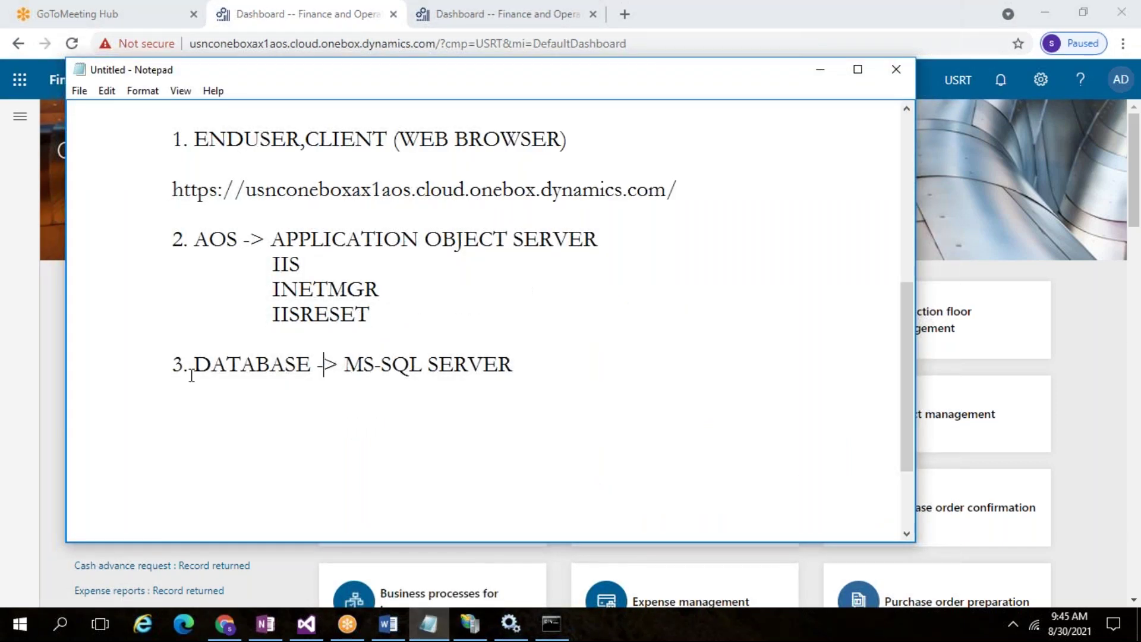
Highlight the DATABASE -> MS-SQL SERVER note line, then connect SSMS to the local MININT-F36S5EH server.
drag(194, 362, 523, 359)
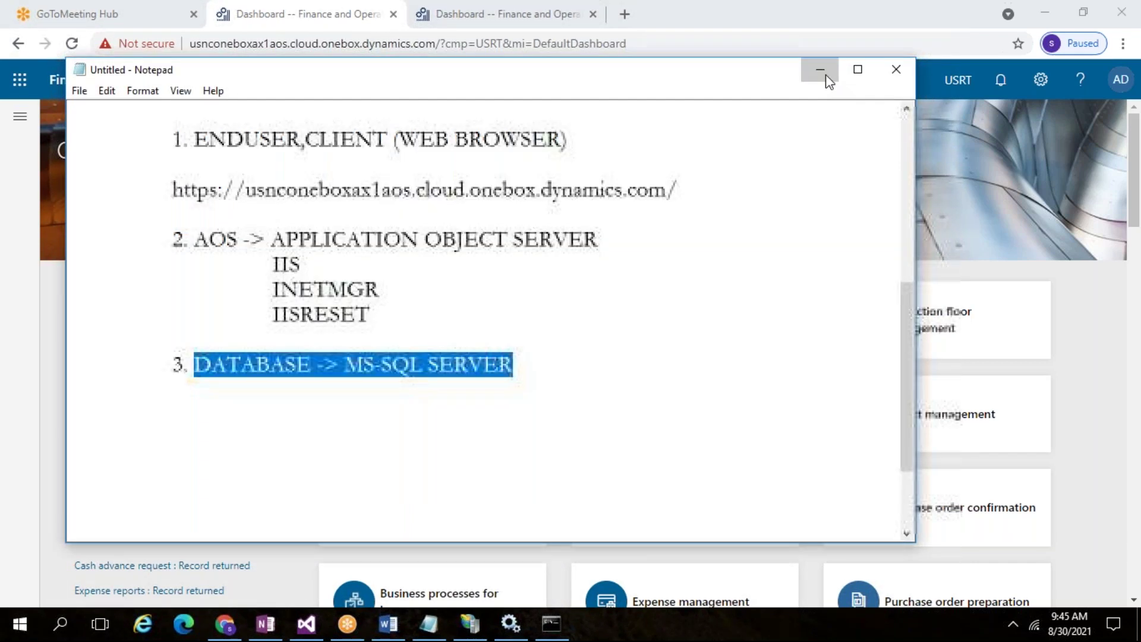
click(820, 70)
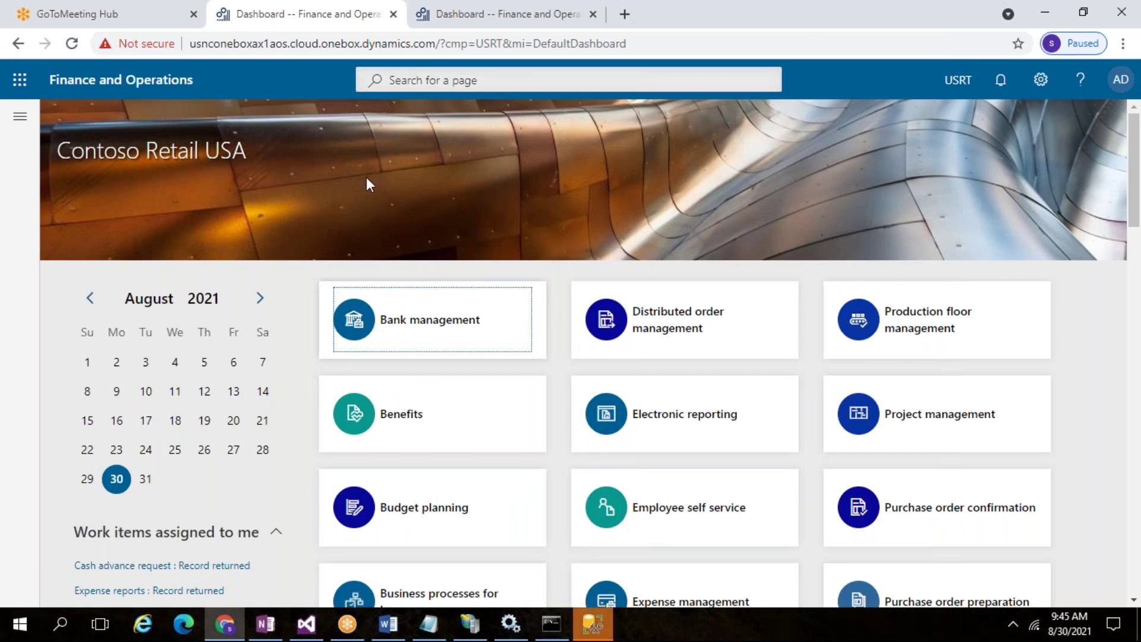
click(593, 624)
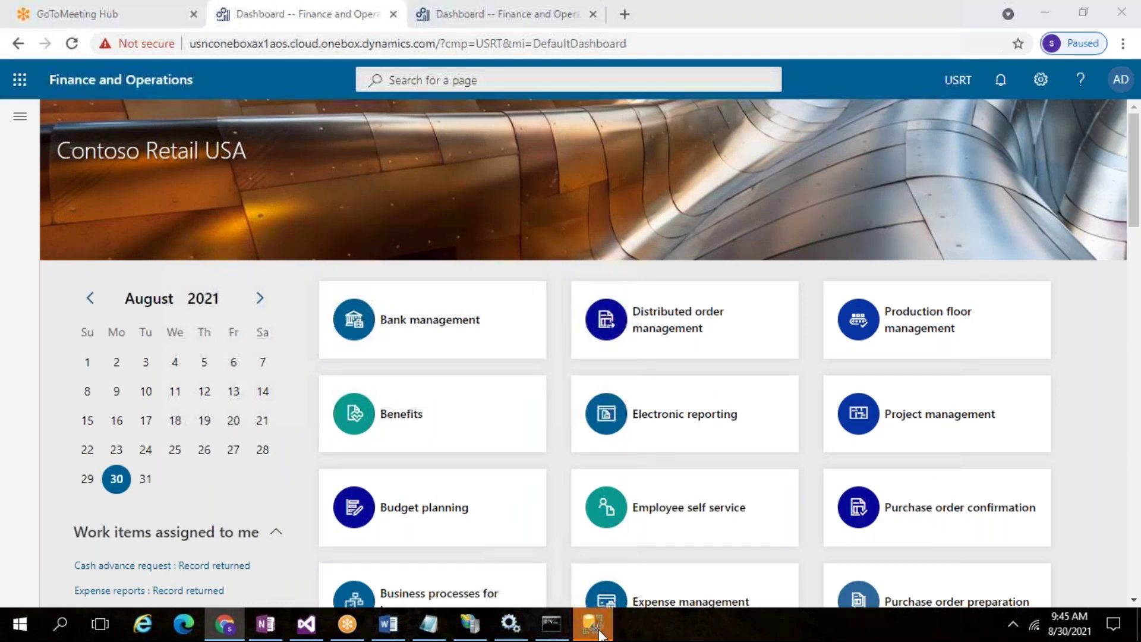
click(508, 331)
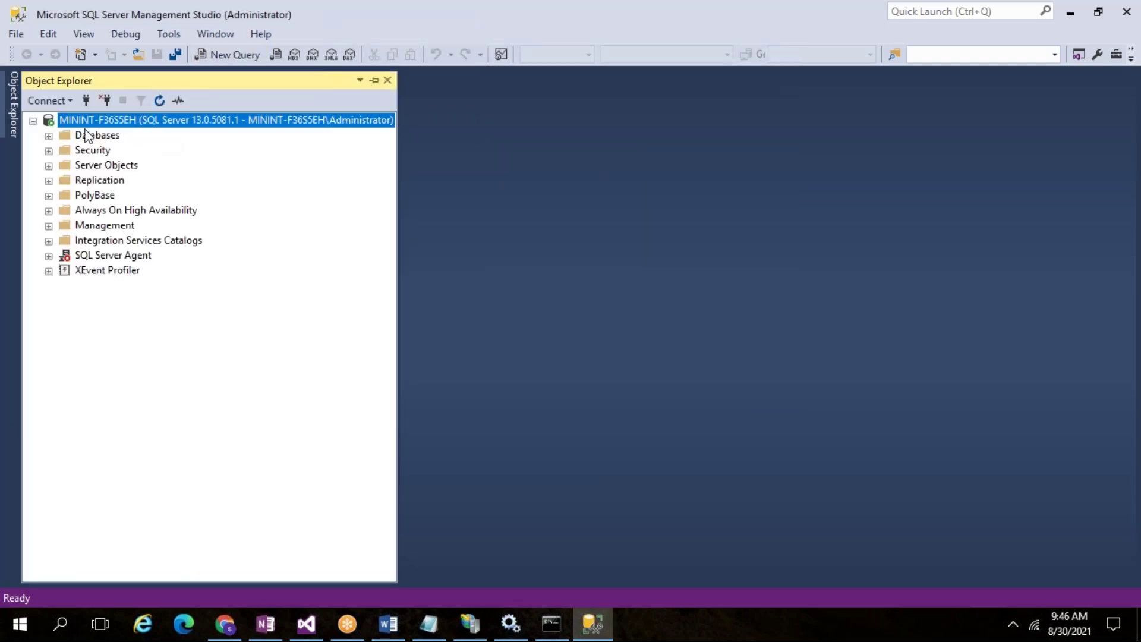
Expand Databases, step through AxDB, AxDW, AzureStorageEmulatorDb40 and the report databases, and narrow Object Explorer.
click(78, 135)
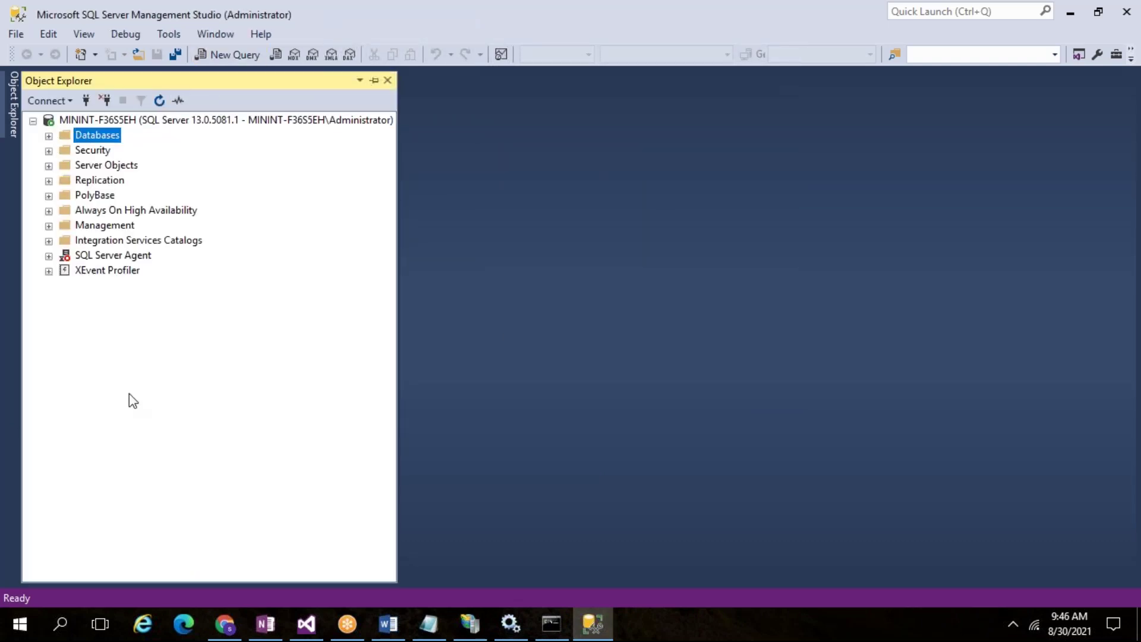
click(50, 136)
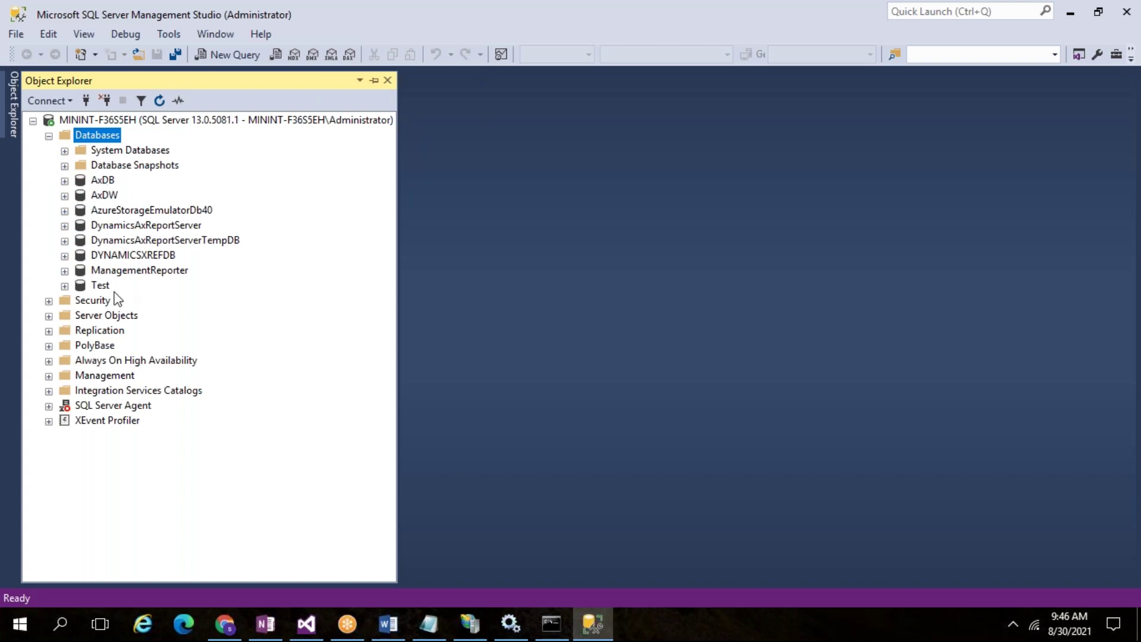
click(103, 180)
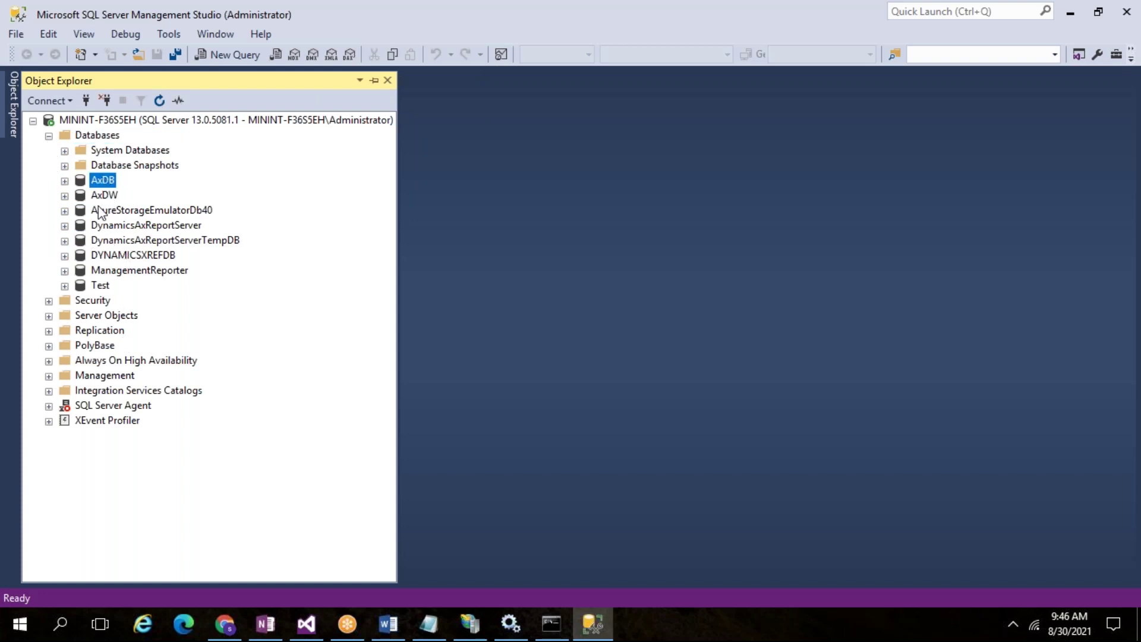
click(104, 196)
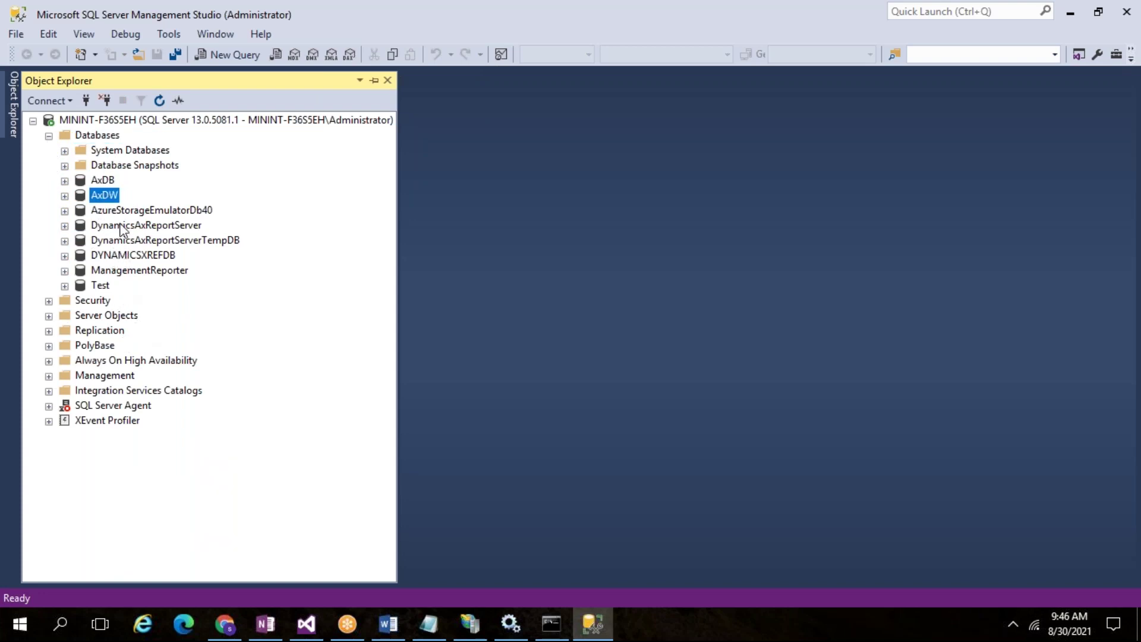
click(129, 211)
key(Down)
key(Down)
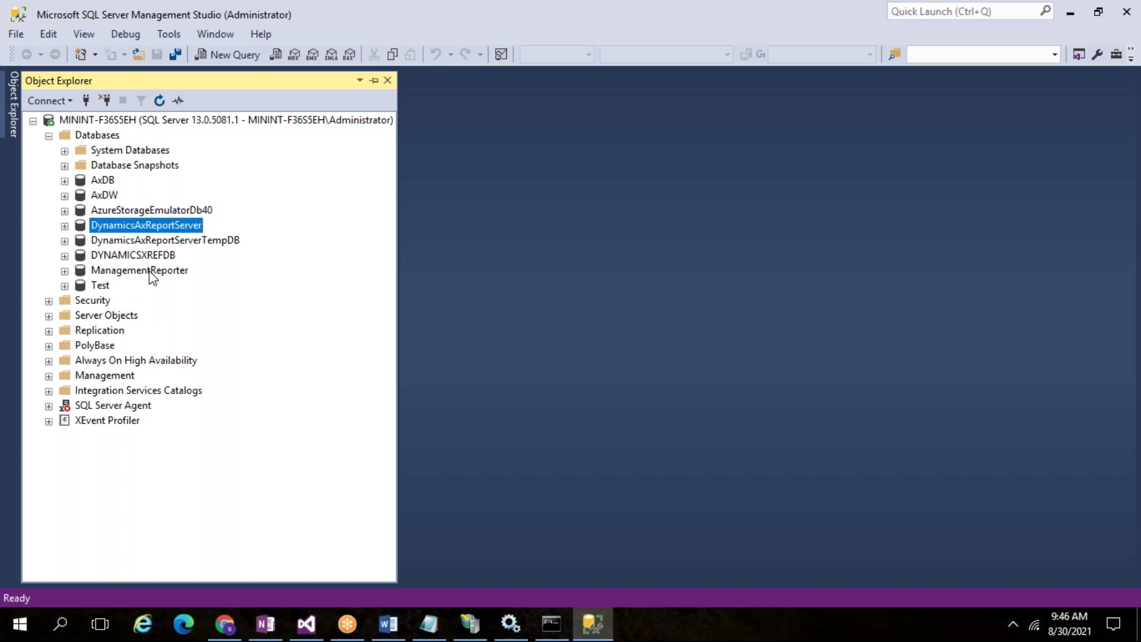
key(Down)
key(Down)
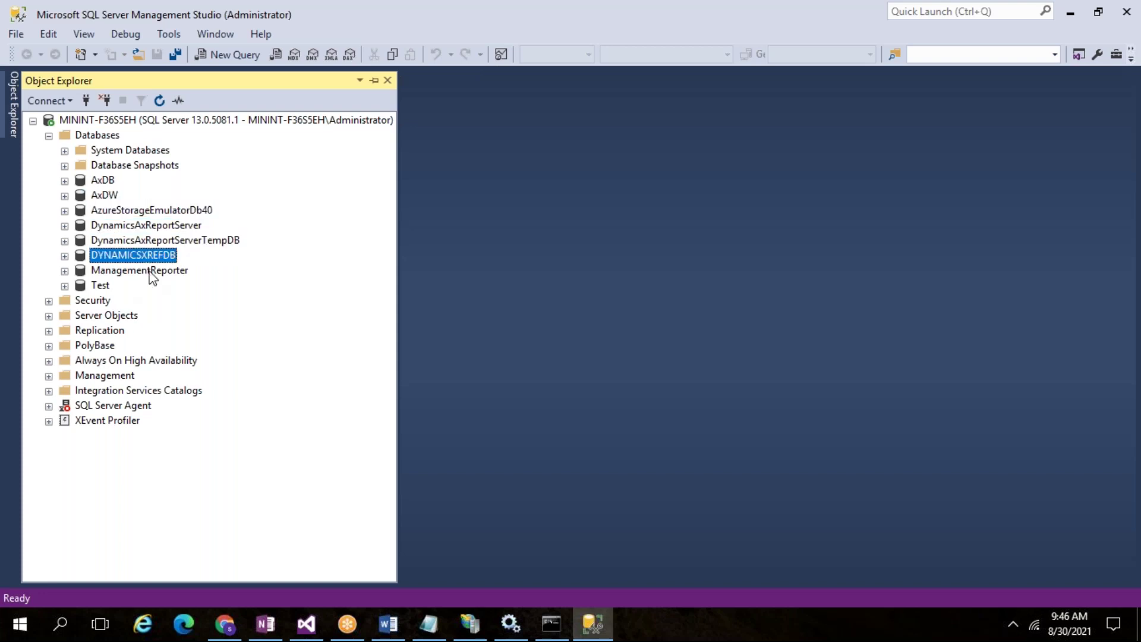
key(Up)
key(Up)
key(Up)
key(Up)
key(Up)
key(Up)
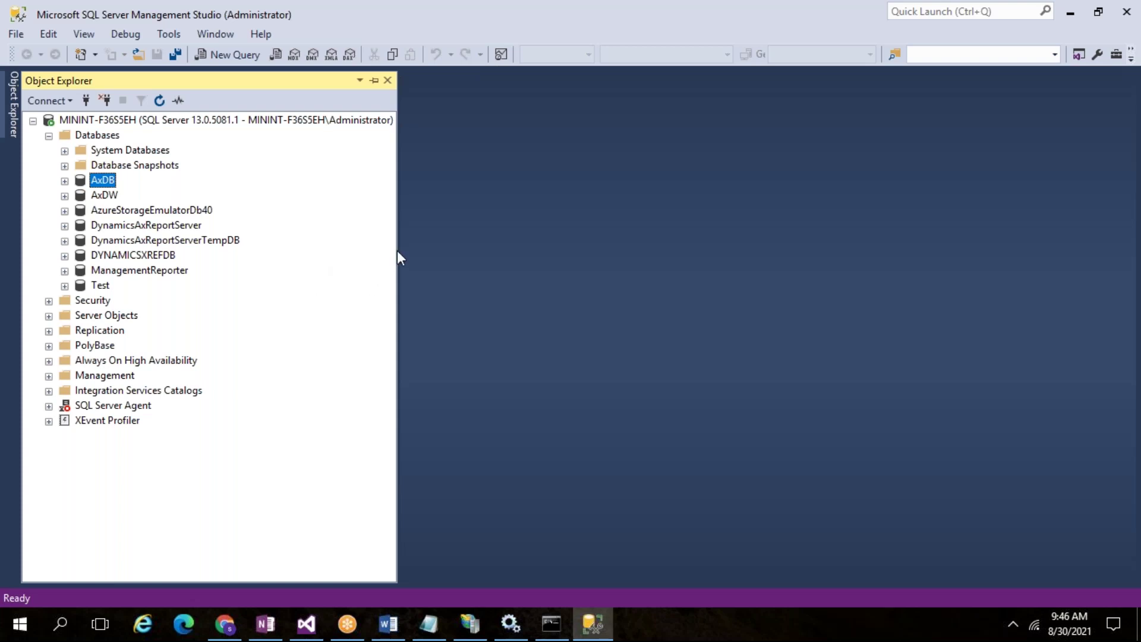
drag(397, 256, 302, 264)
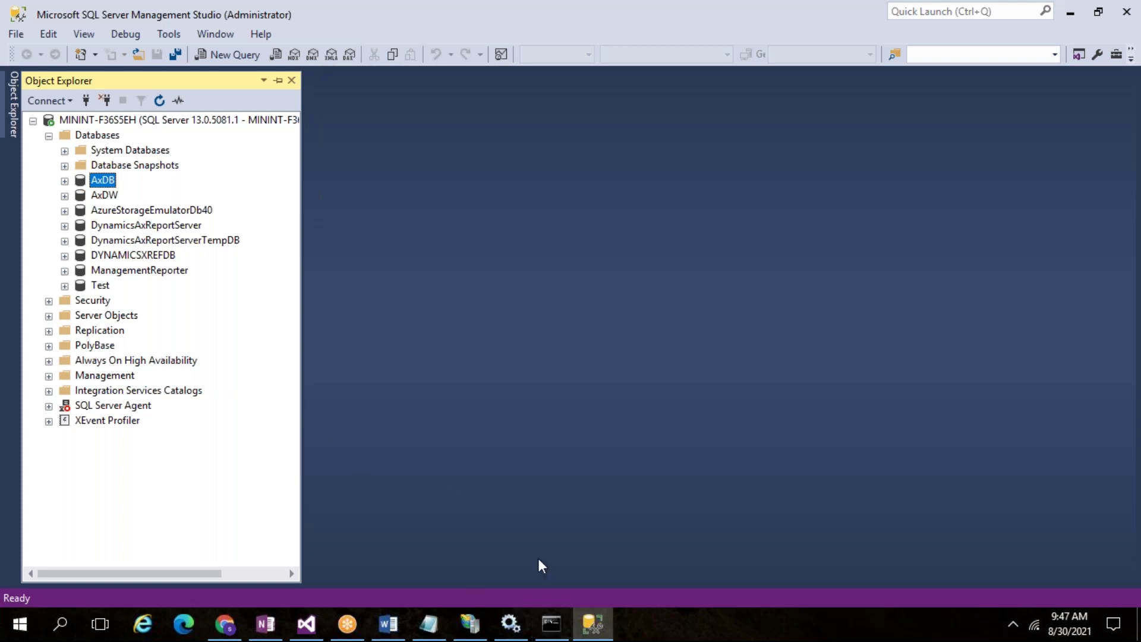
click(552, 624)
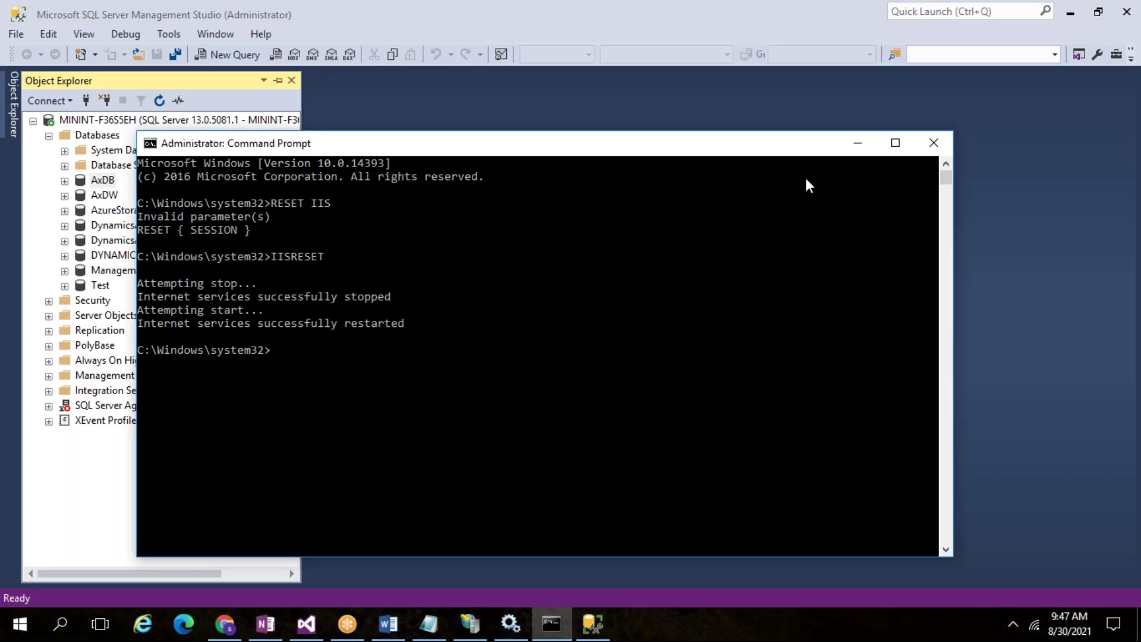
click(858, 144)
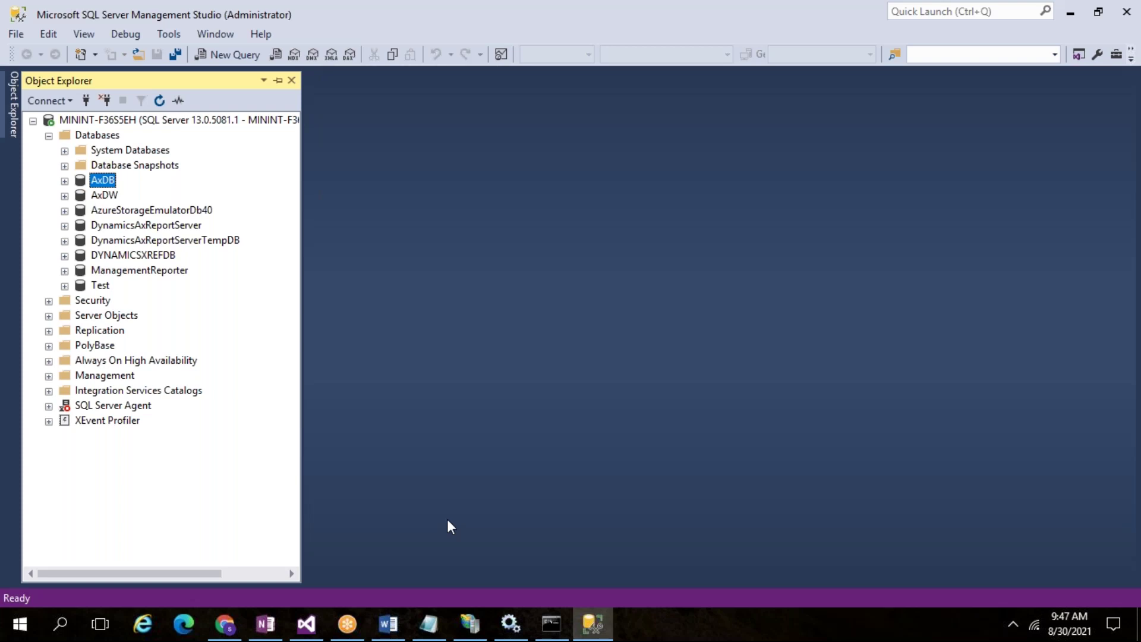
click(225, 624)
Open System administration from the module list and reload the disconnected Finance and Operations dashboard page.
click(19, 115)
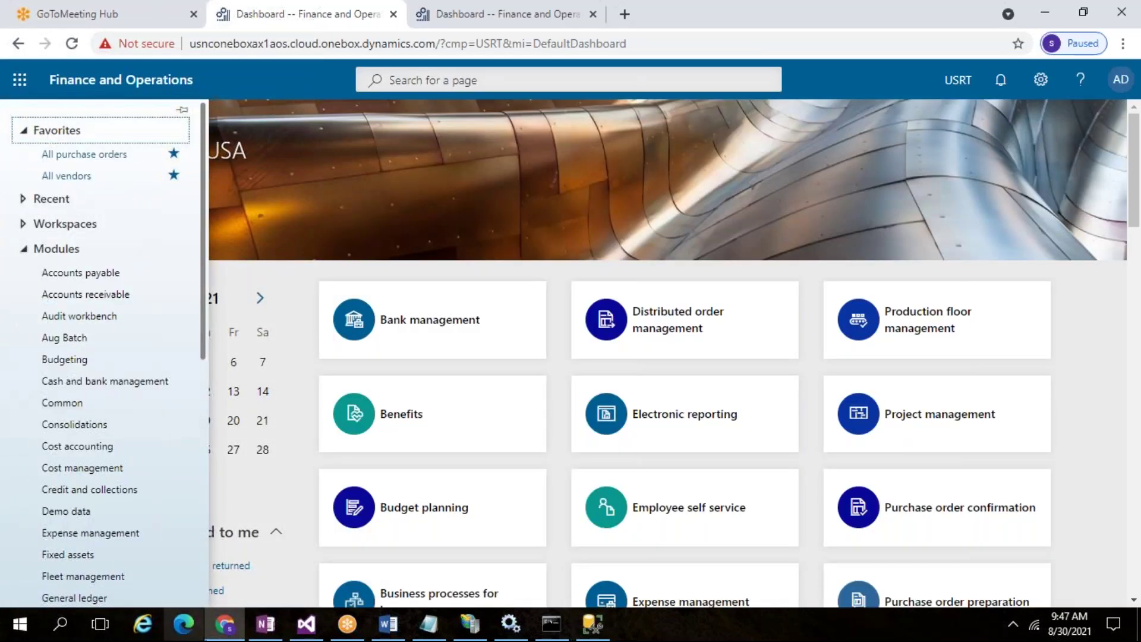
scroll(148, 488, down, 7)
scroll(126, 553, up, 8)
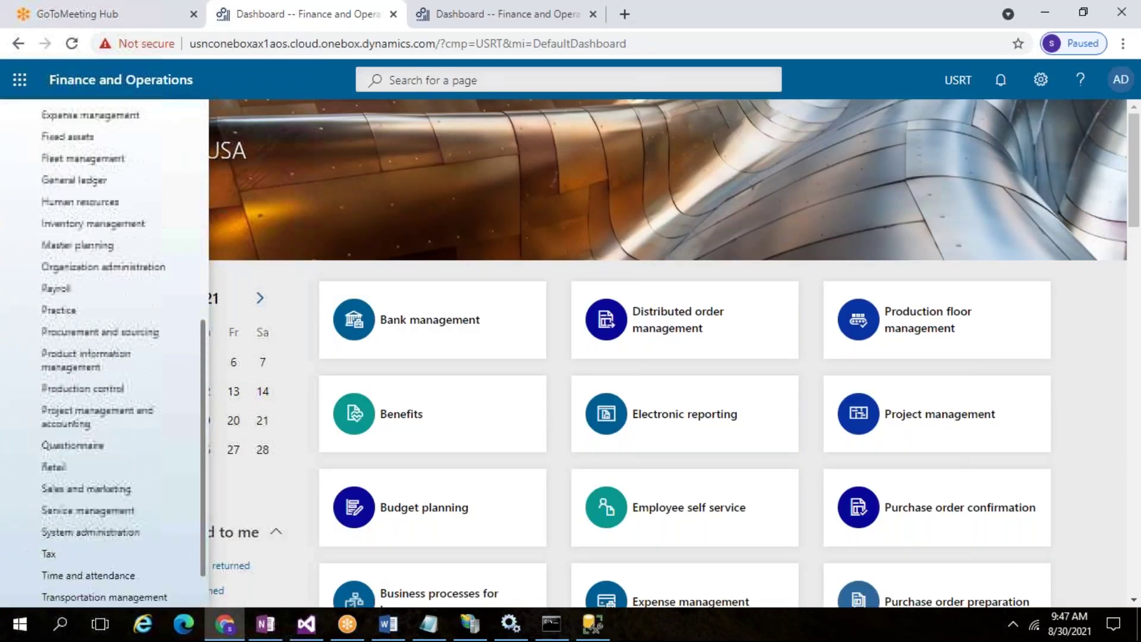
scroll(129, 461, down, 7)
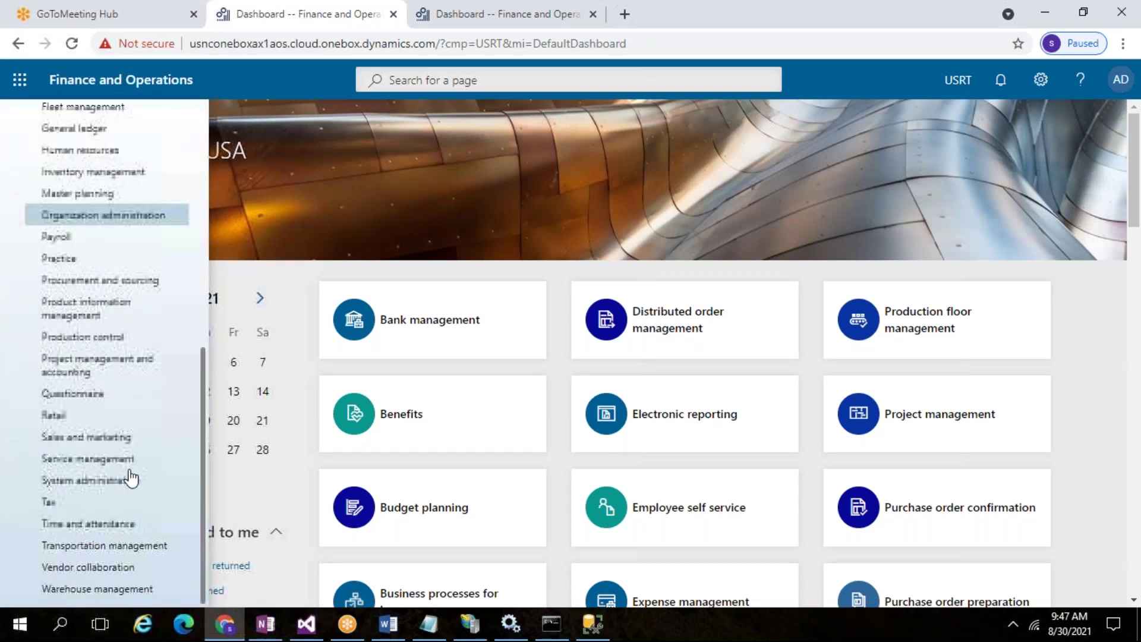
scroll(123, 490, up, 8)
scroll(119, 492, down, 8)
click(100, 492)
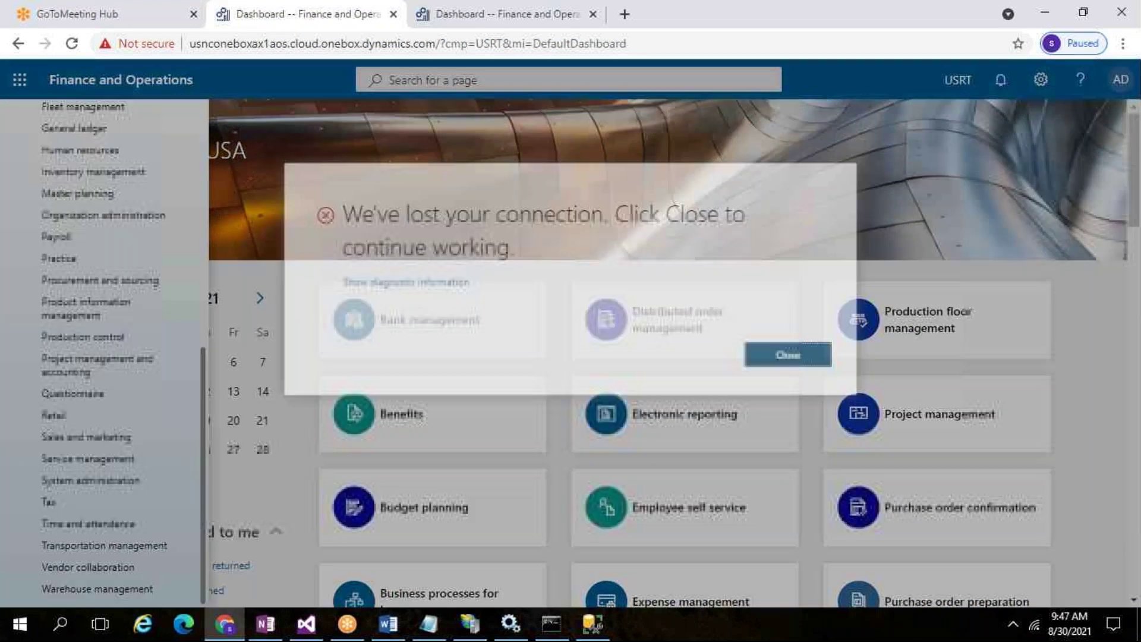
click(274, 46)
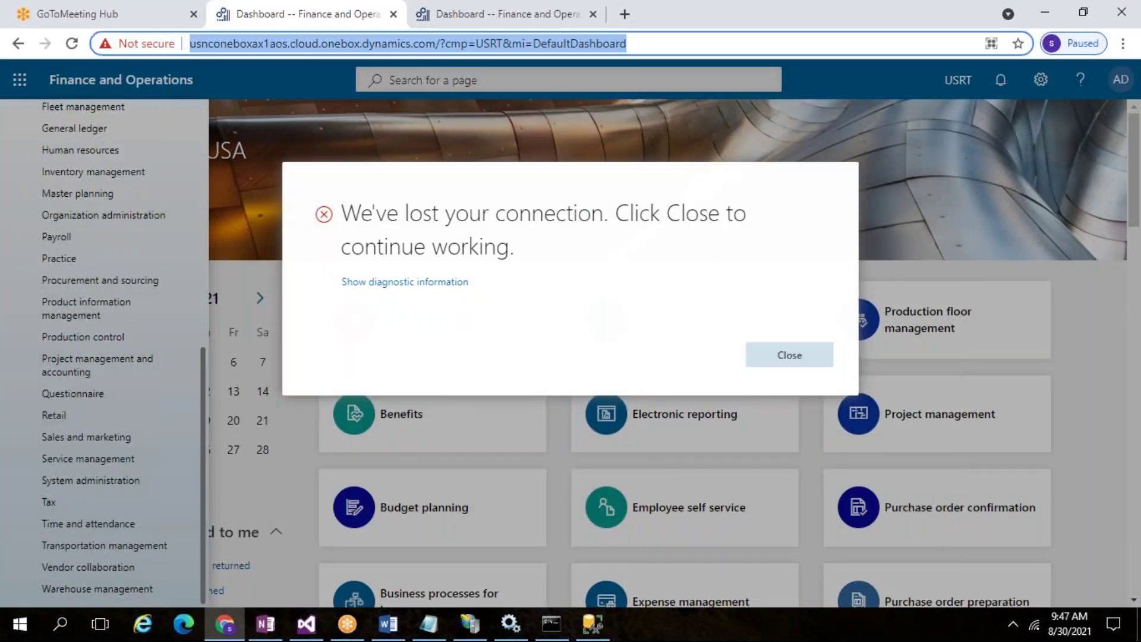
key(Return)
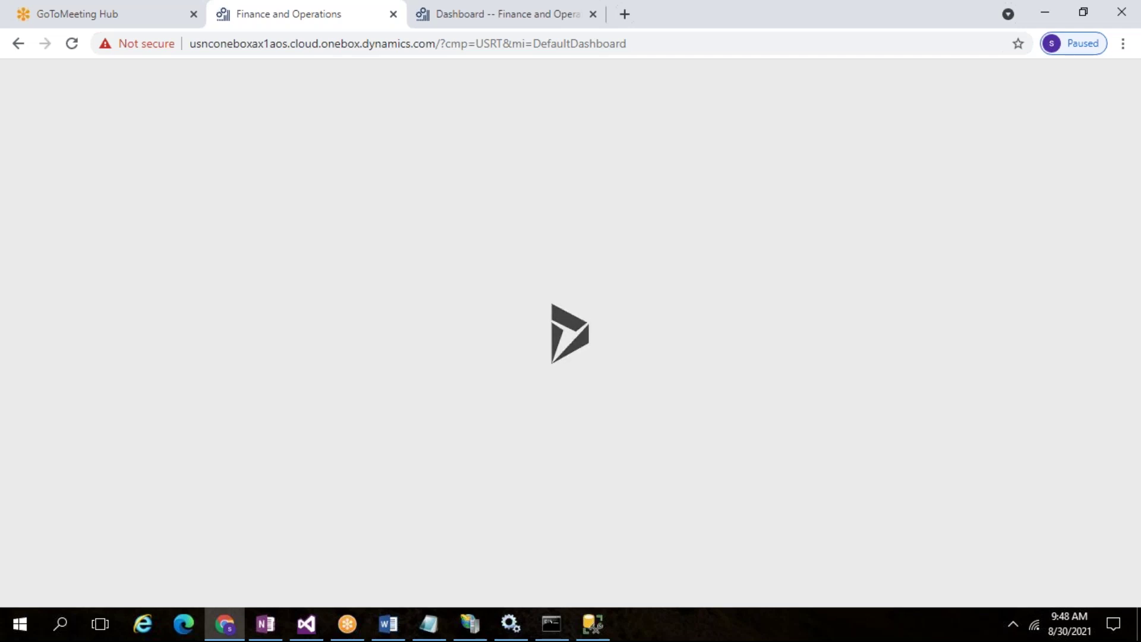
click(593, 624)
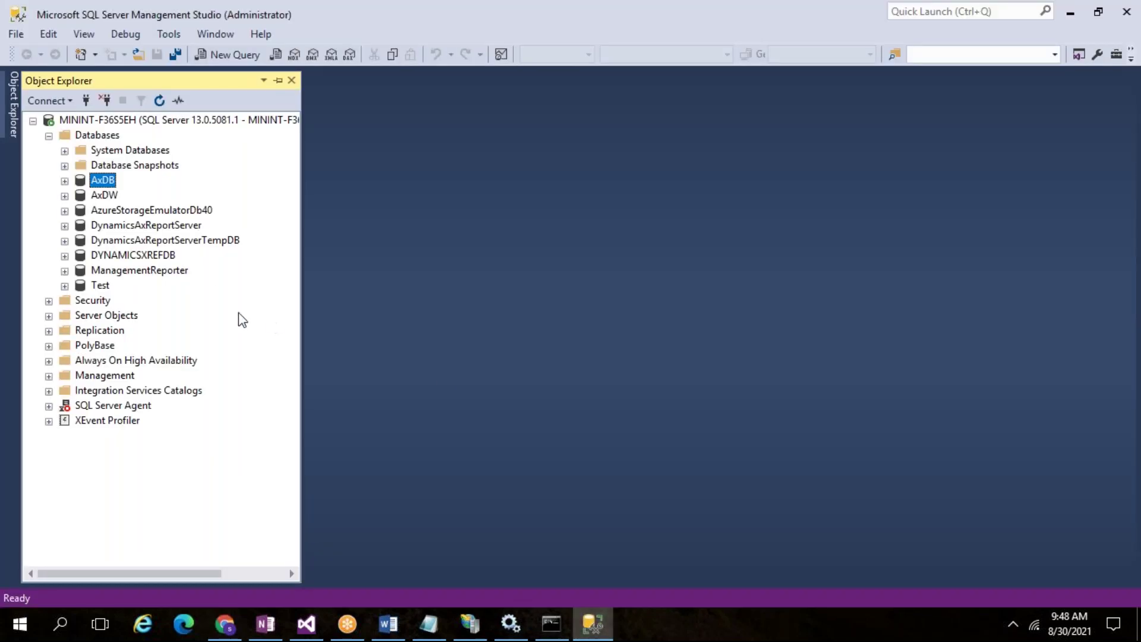
Highlight the client and AOS tier lines in the Notepad architecture notes.
click(586, 634)
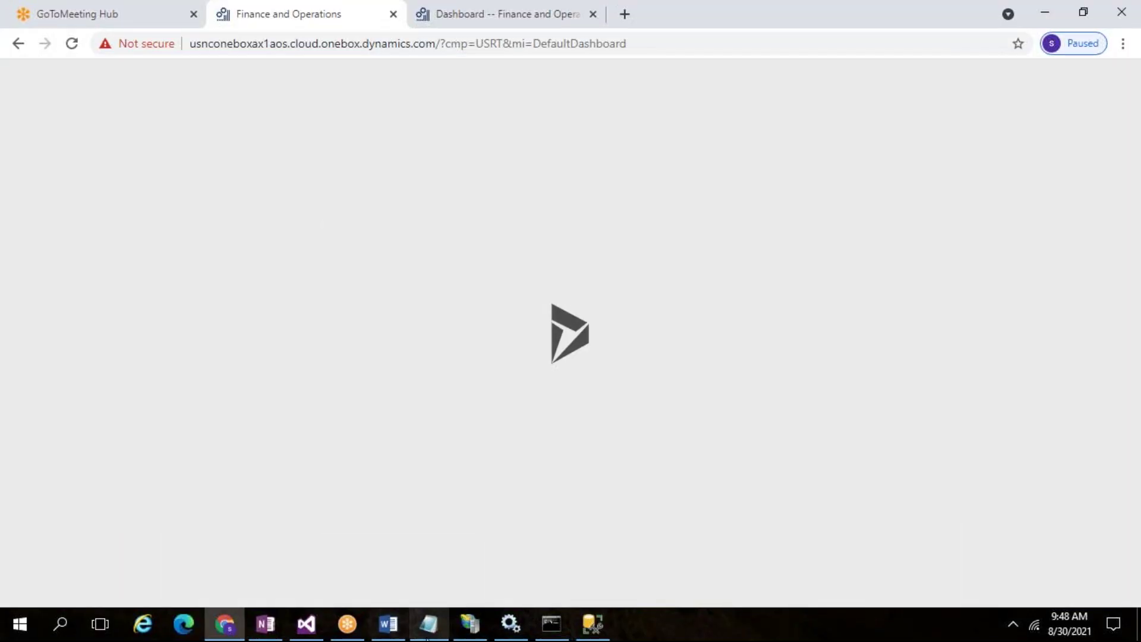
click(431, 634)
click(311, 333)
drag(148, 128, 539, 356)
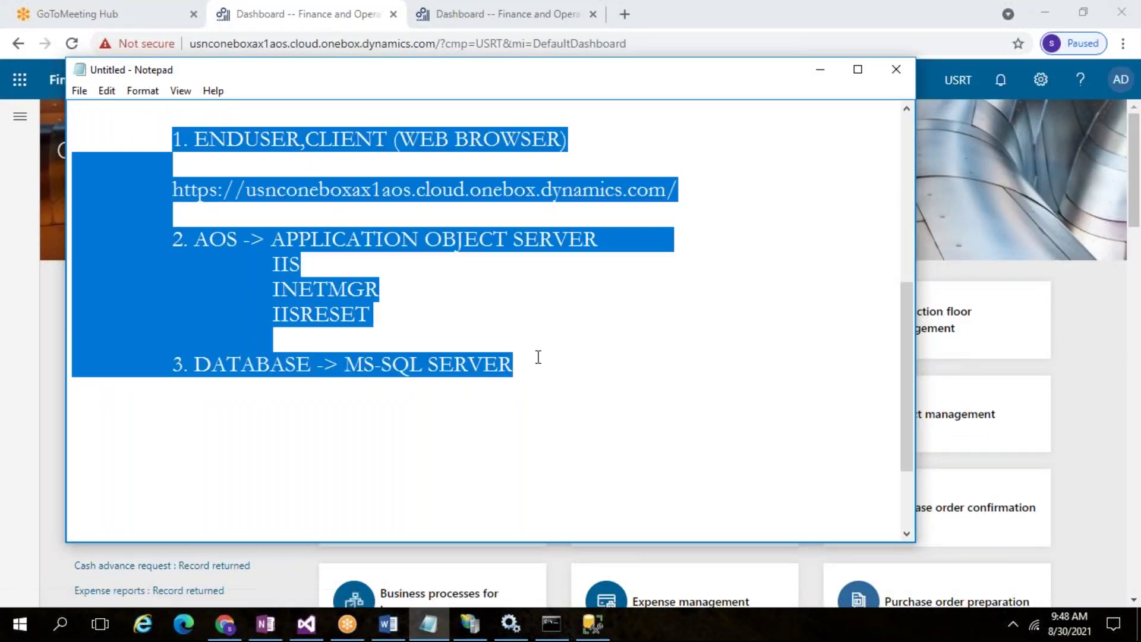
Open Accounts receivable > All customers in Finance and Operations, then return to SSMS.
click(971, 209)
click(20, 117)
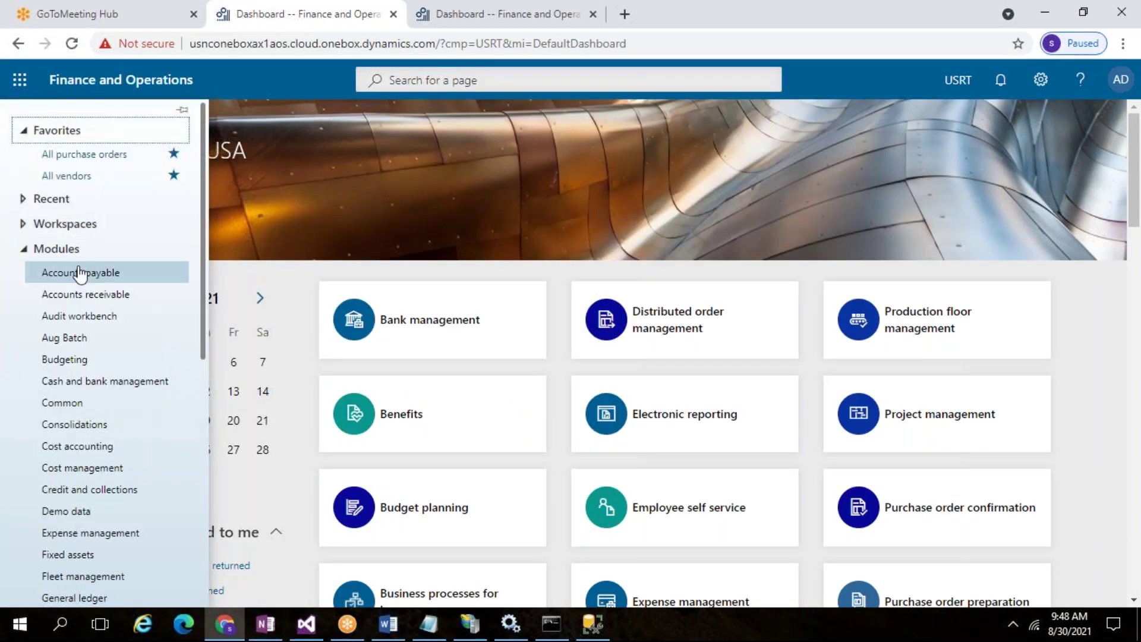
click(90, 296)
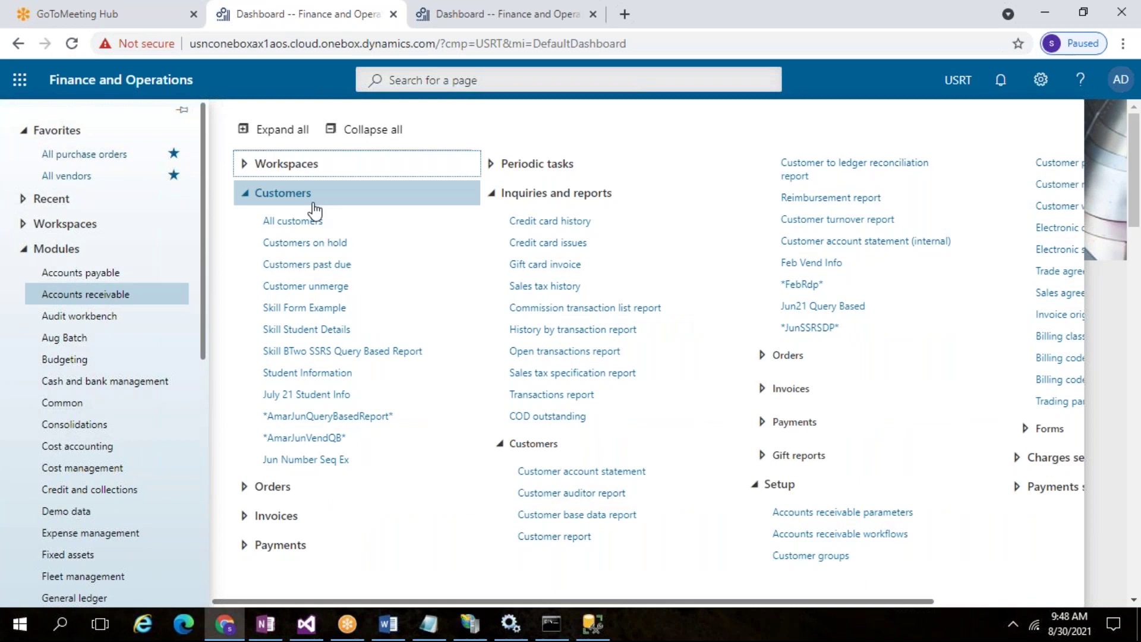
click(300, 221)
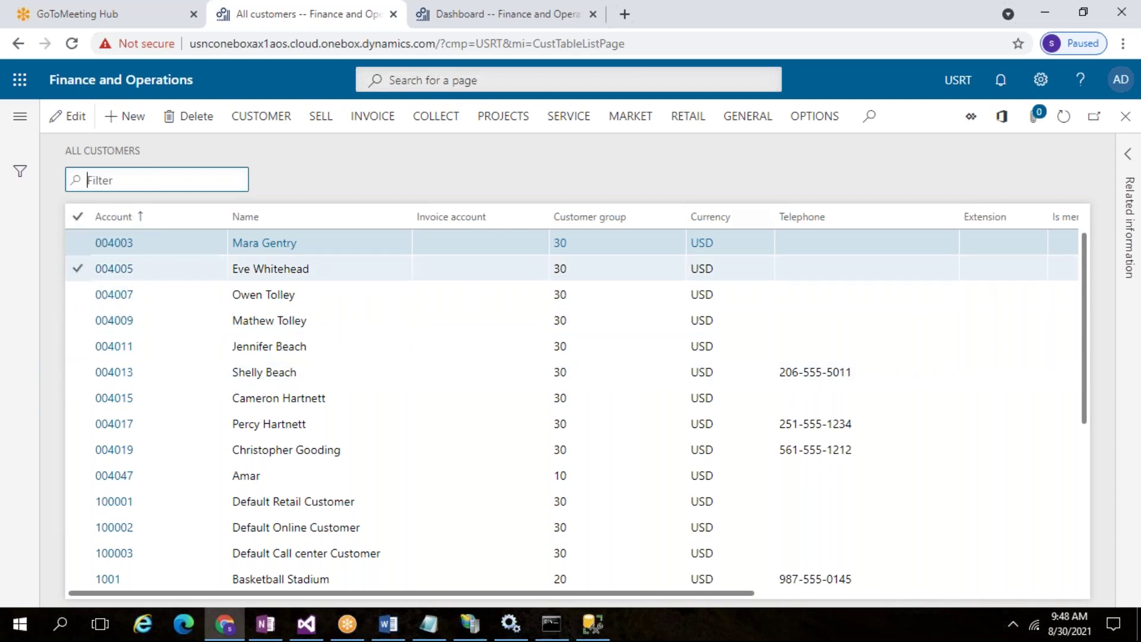
mouse_move(702, 269)
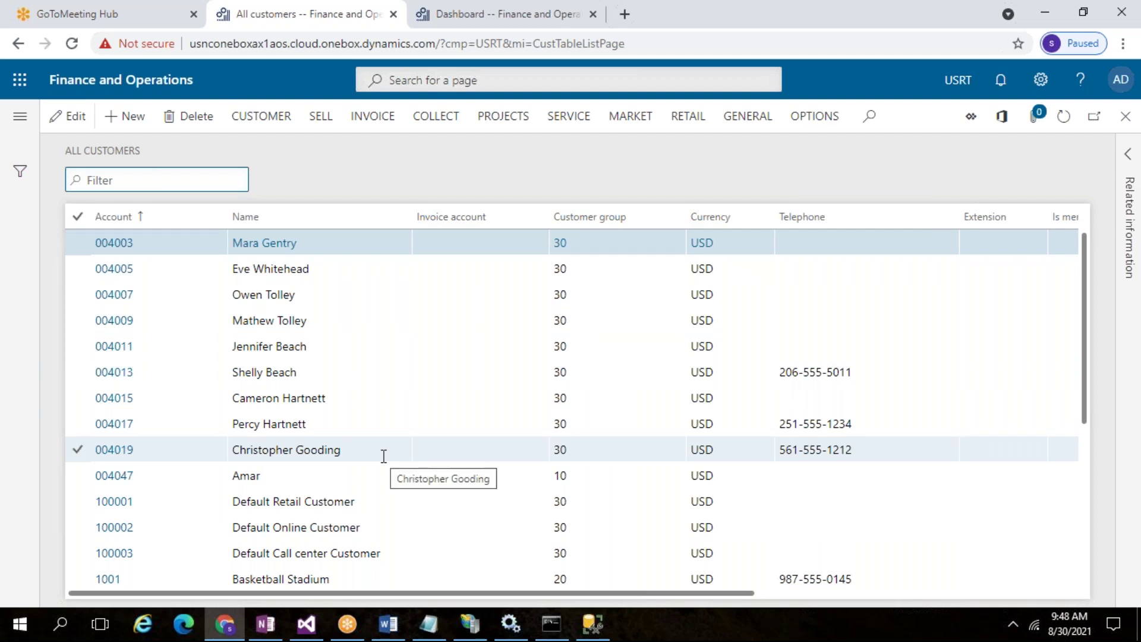
click(592, 624)
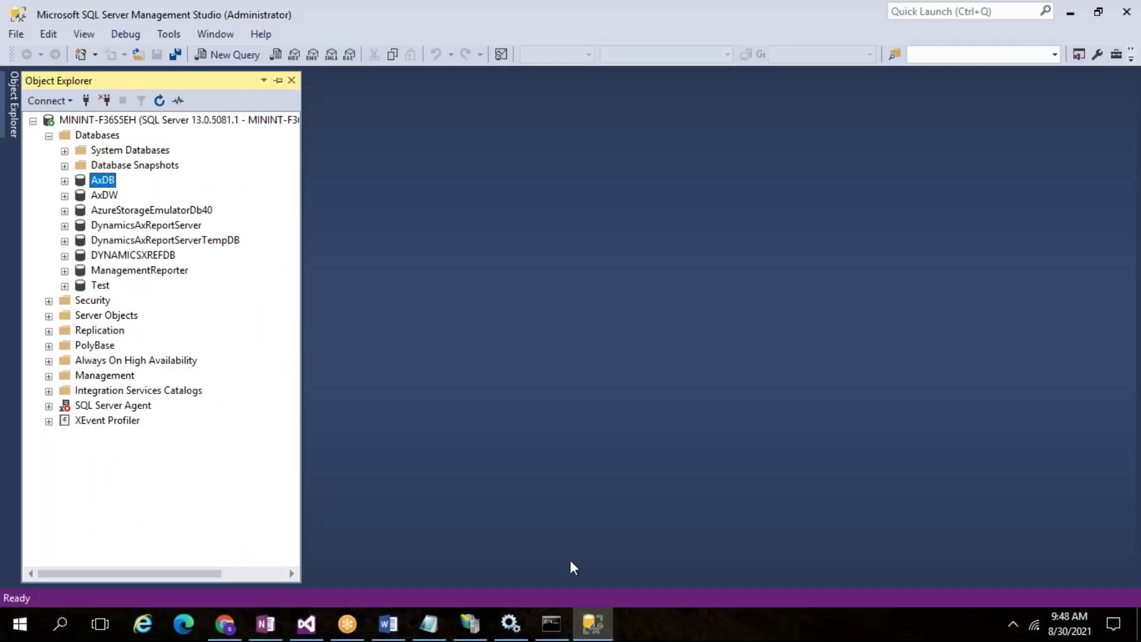
Run SELECT * FROM CUSTTABLE in a new AxDB query.
click(590, 624)
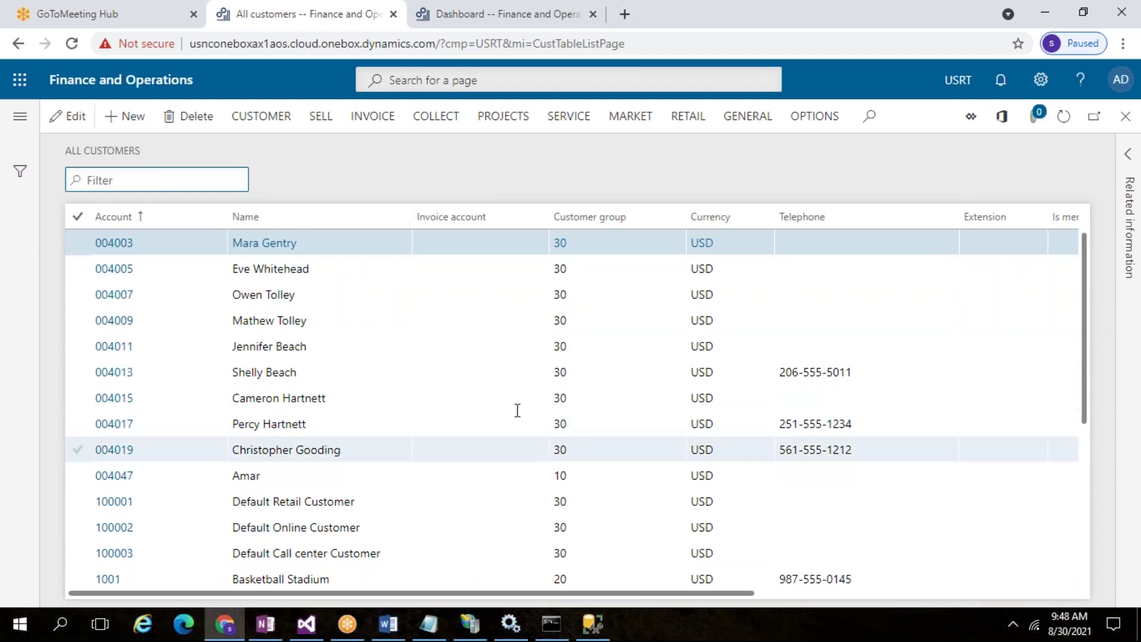
click(594, 630)
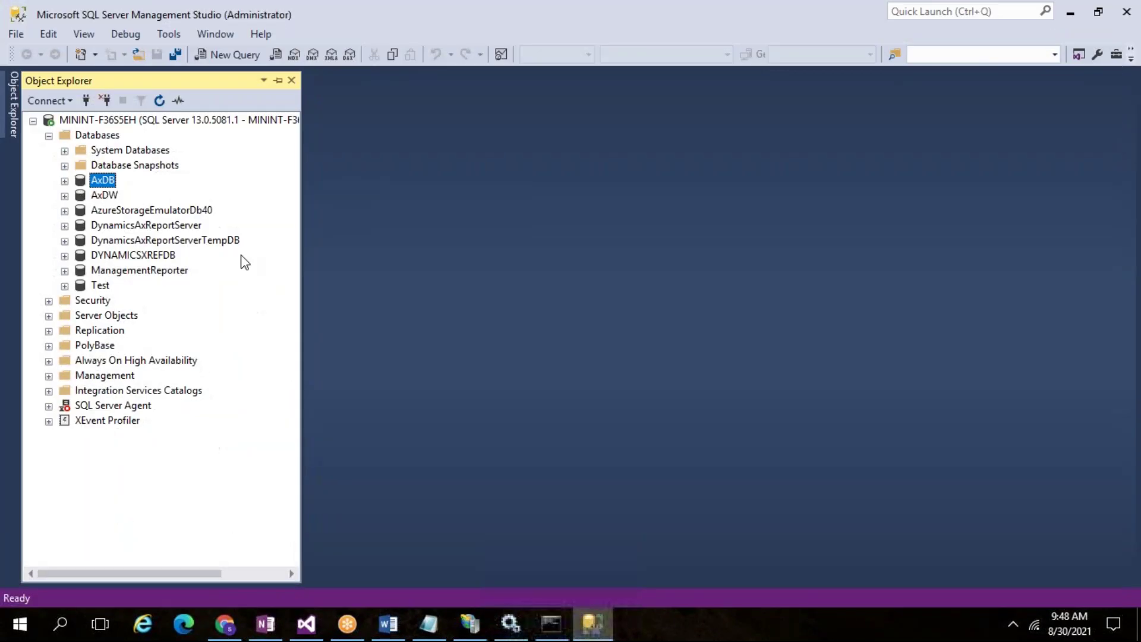
click(219, 55)
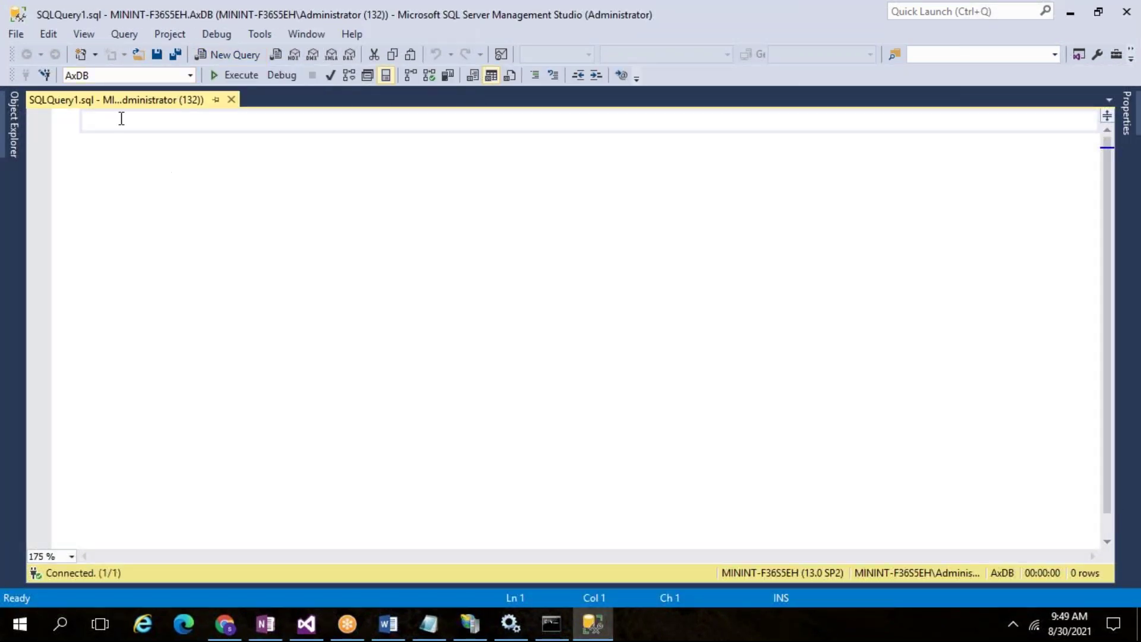
text(SE)
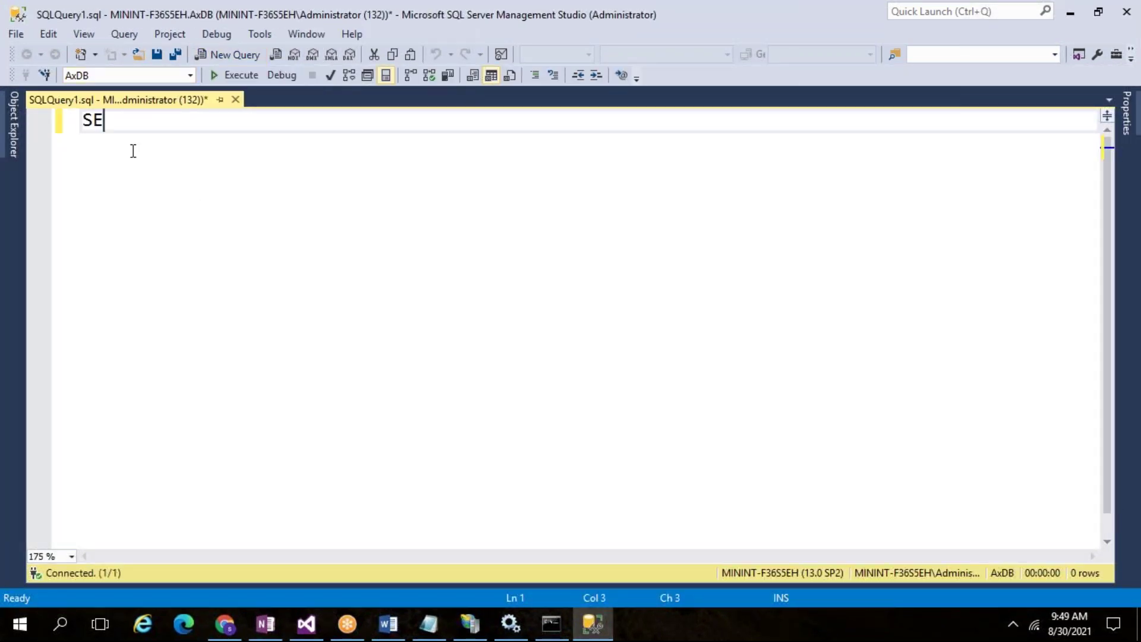
text(LECT * FROM CUSTTA)
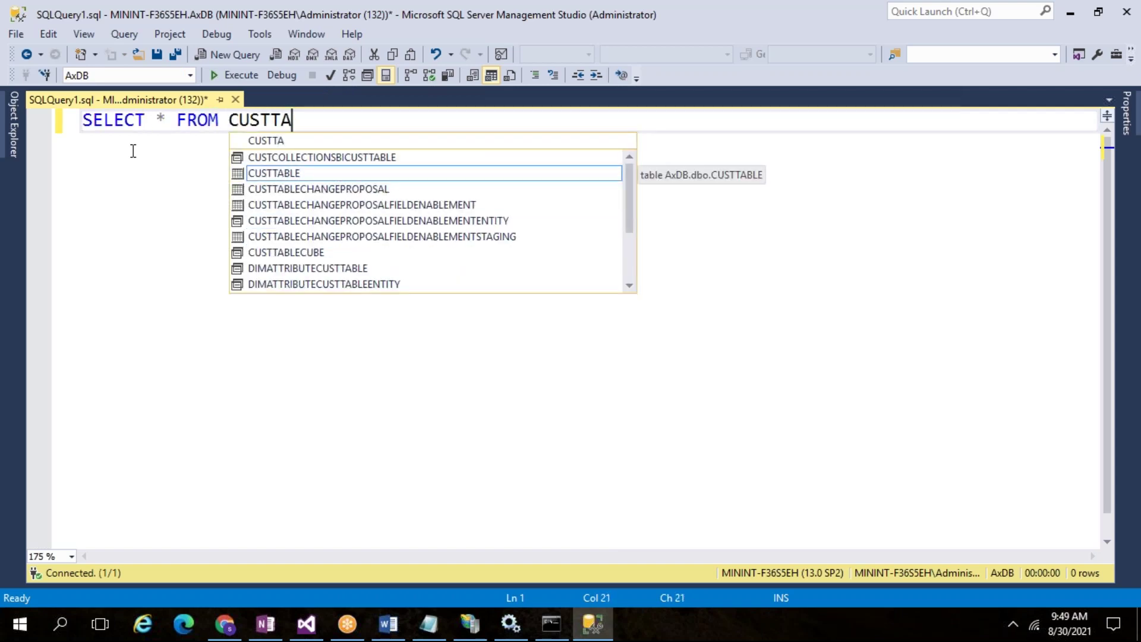
key(Tab)
key(ctrl+r)
key(F5)
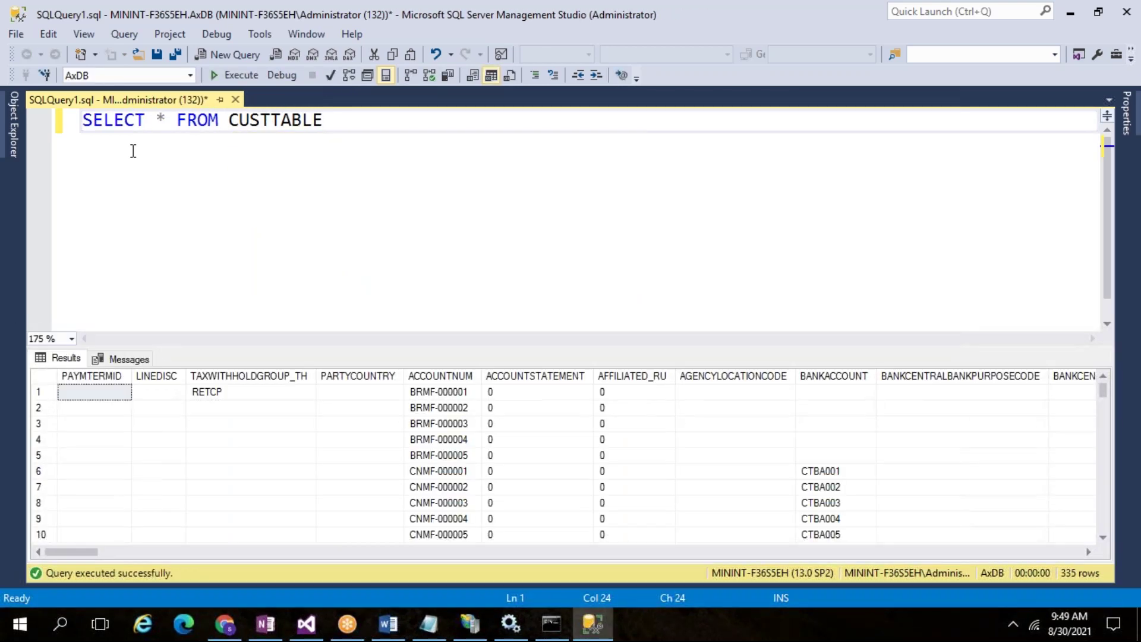
Browse the 335 result rows, selecting accounts BRMF-000001, BRMF-000005 and 004011.
click(450, 392)
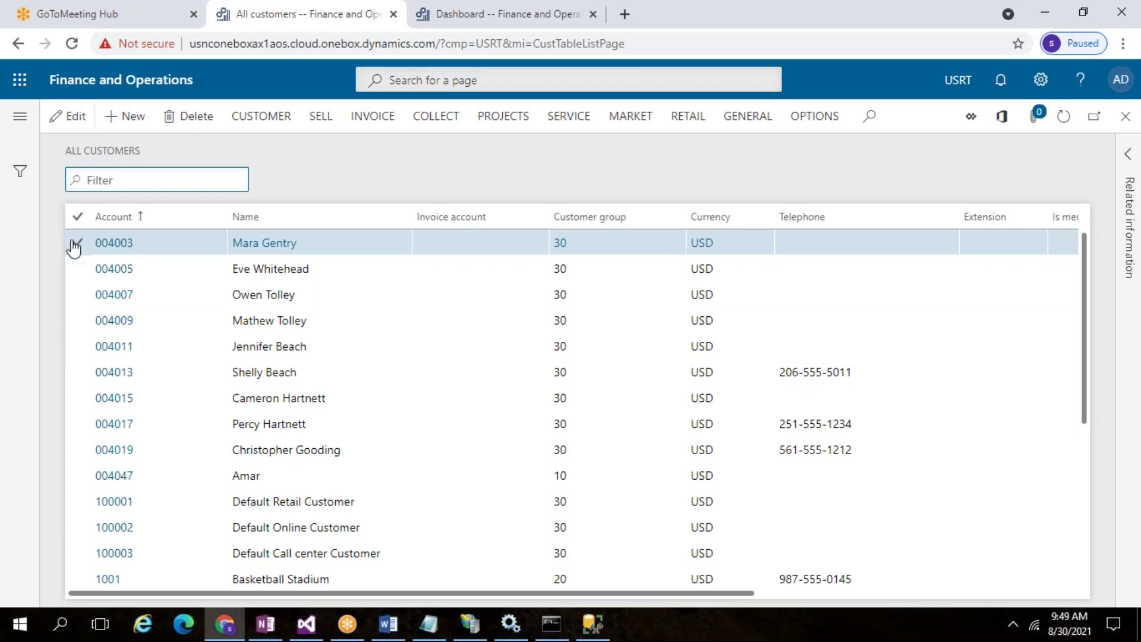
click(593, 624)
click(447, 458)
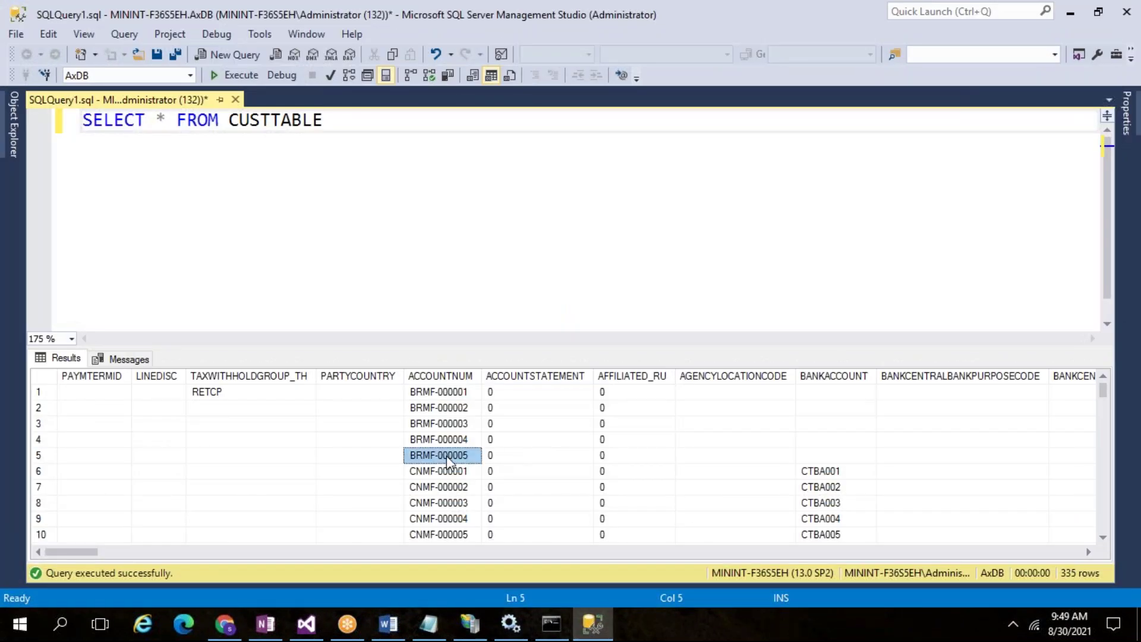
scroll(452, 476, down, 20)
scroll(453, 492, down, 20)
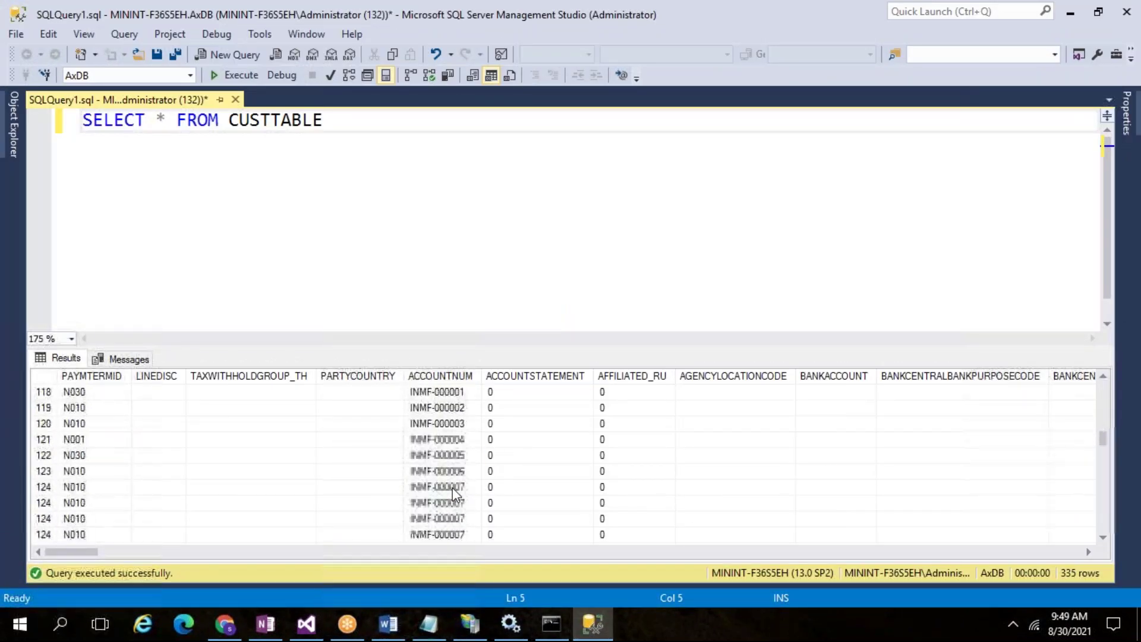
scroll(453, 503, down, 8)
scroll(449, 487, up, 6)
click(441, 440)
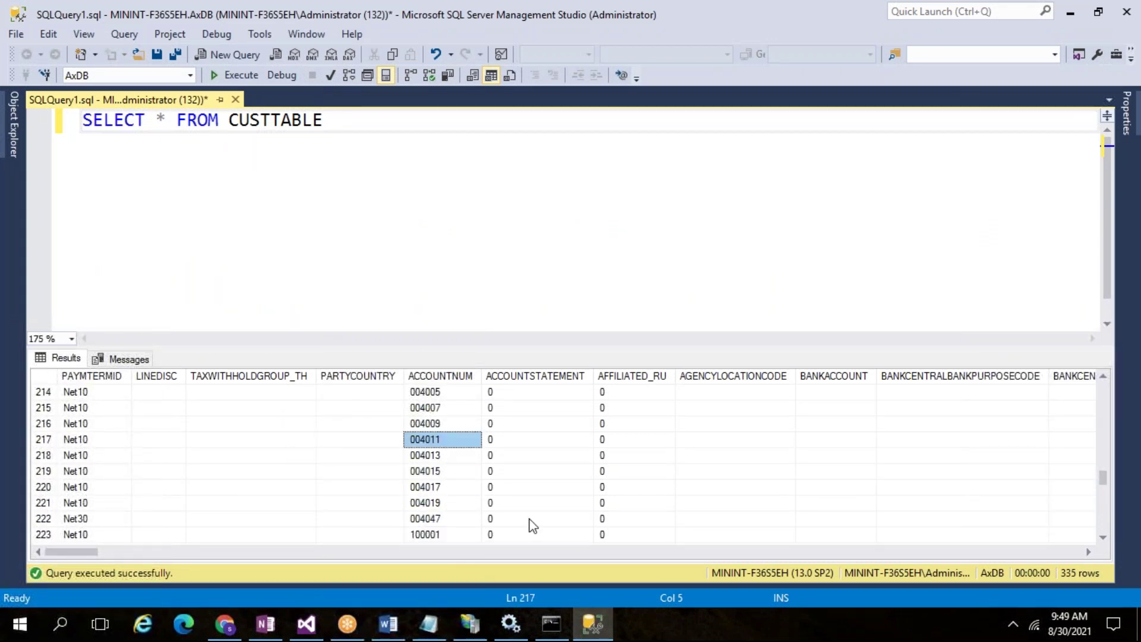
scroll(416, 482, down, 6)
scroll(445, 511, up, 8)
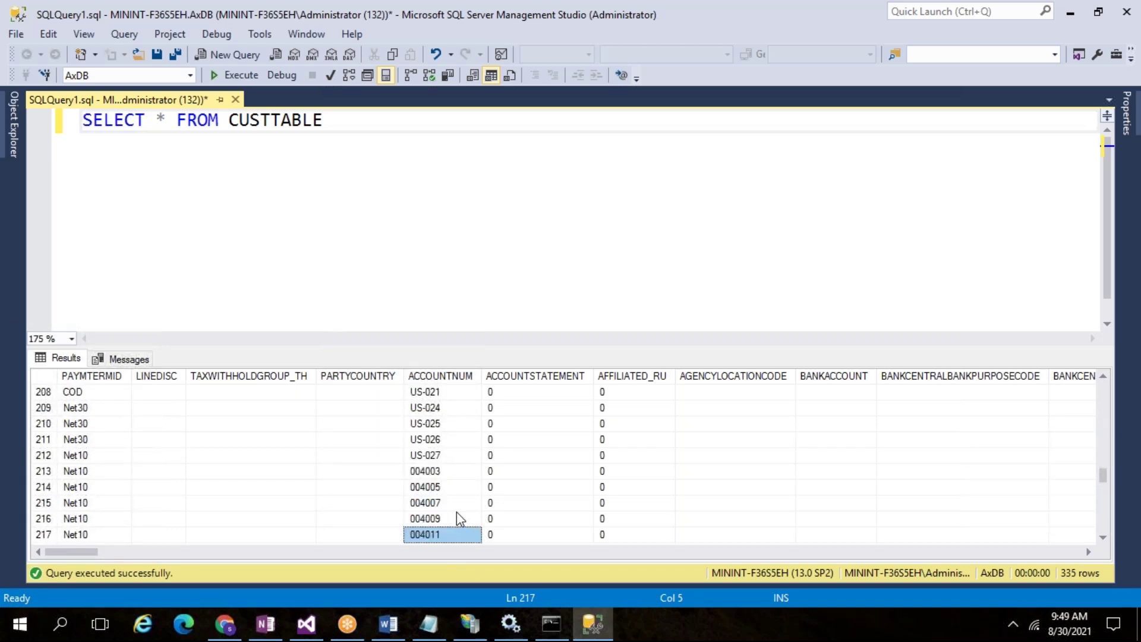
drag(342, 124, 82, 121)
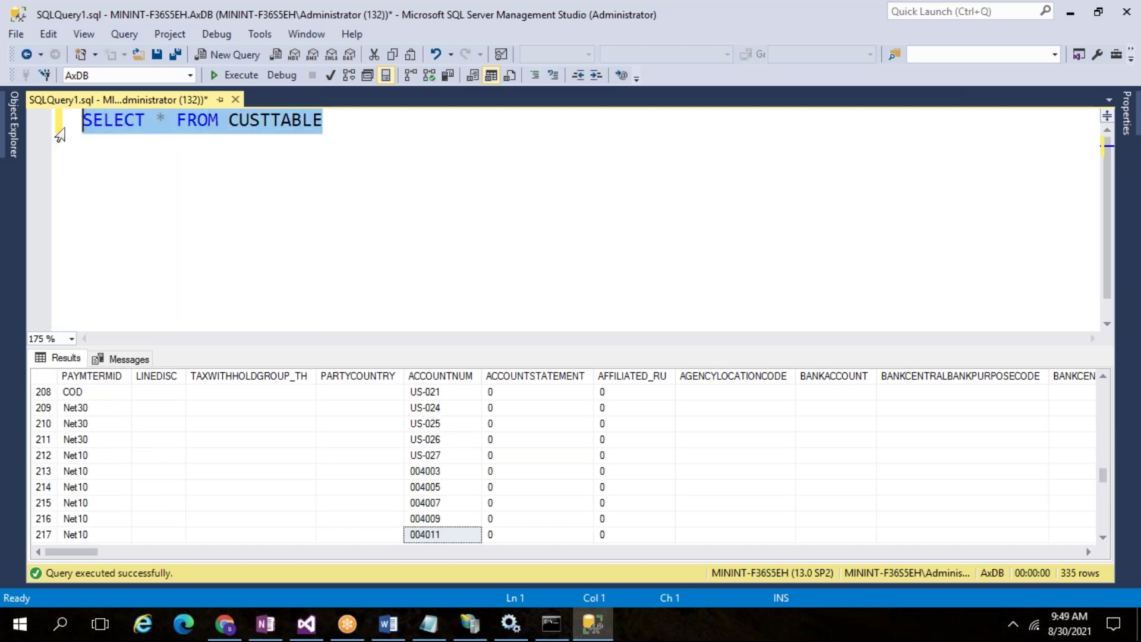
click(440, 624)
click(461, 410)
drag(574, 357, 184, 136)
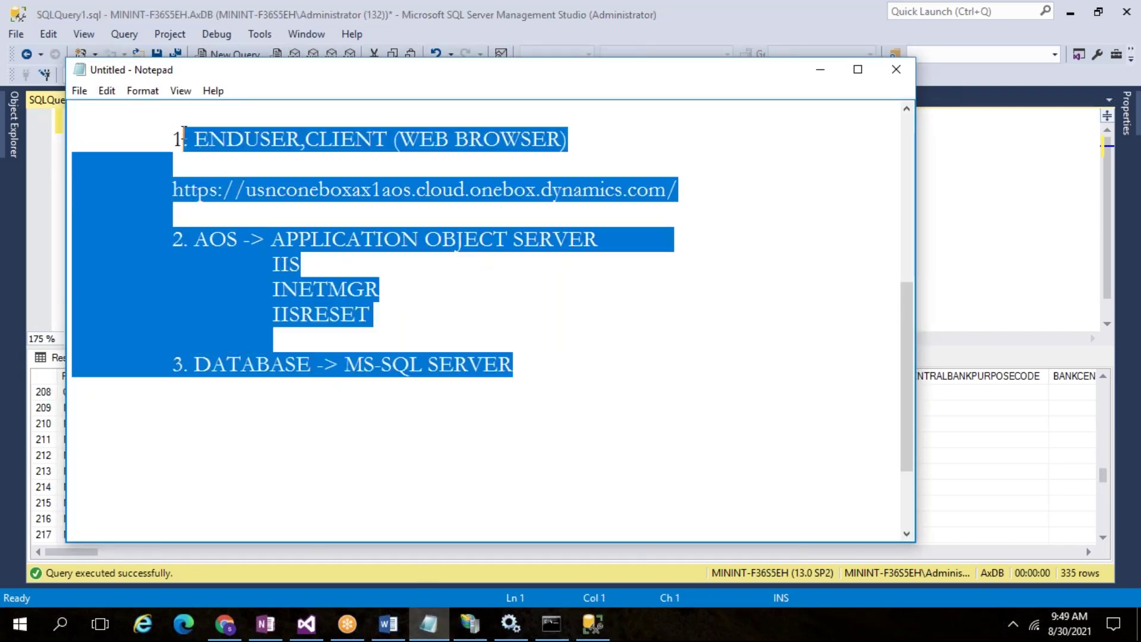
click(227, 364)
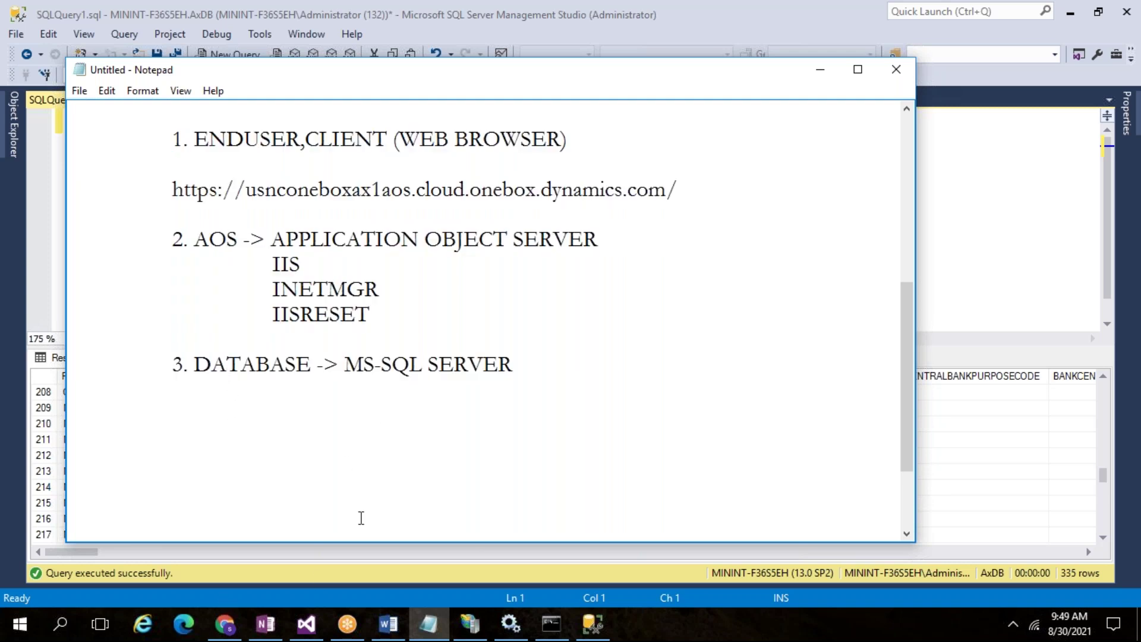
click(1023, 242)
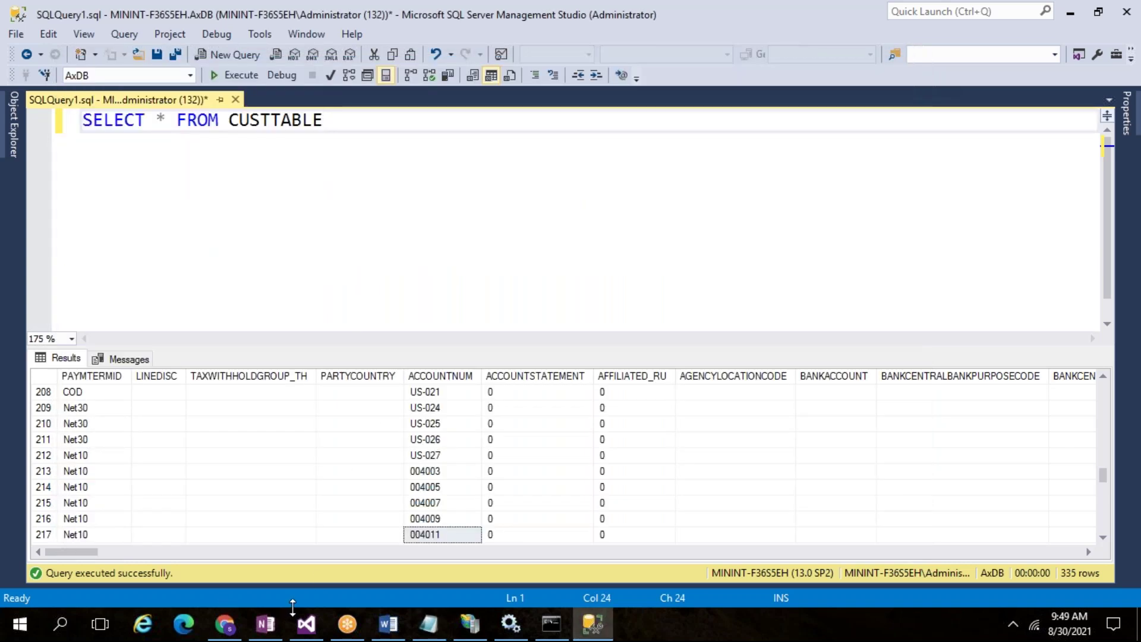
click(224, 623)
Open the Database information page under System administration.
click(383, 164)
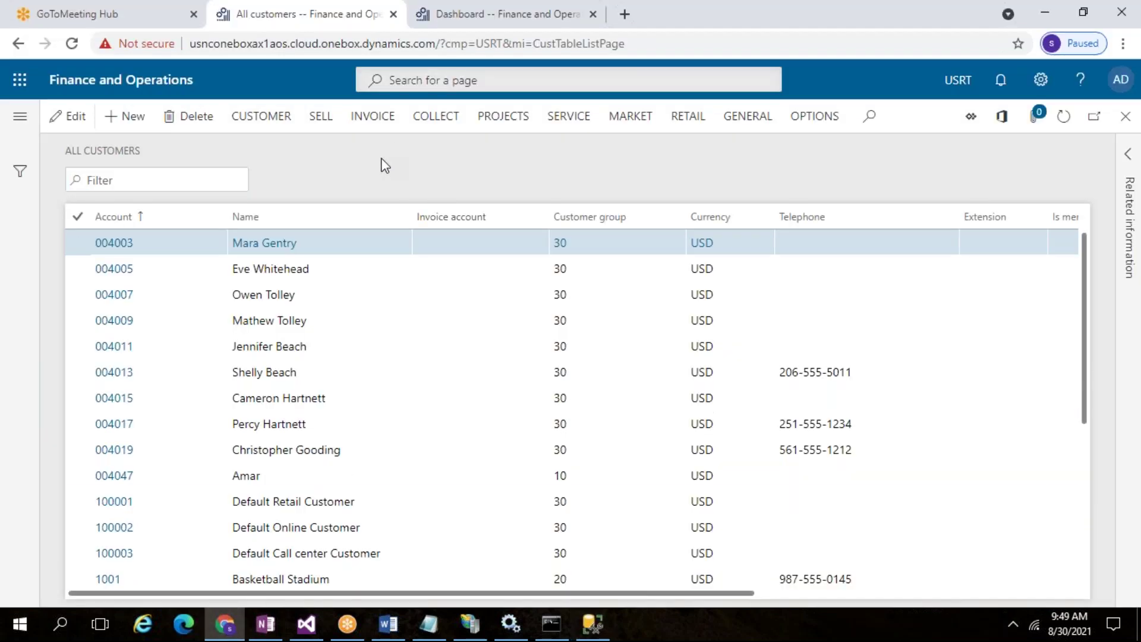
click(23, 121)
scroll(95, 501, down, 8)
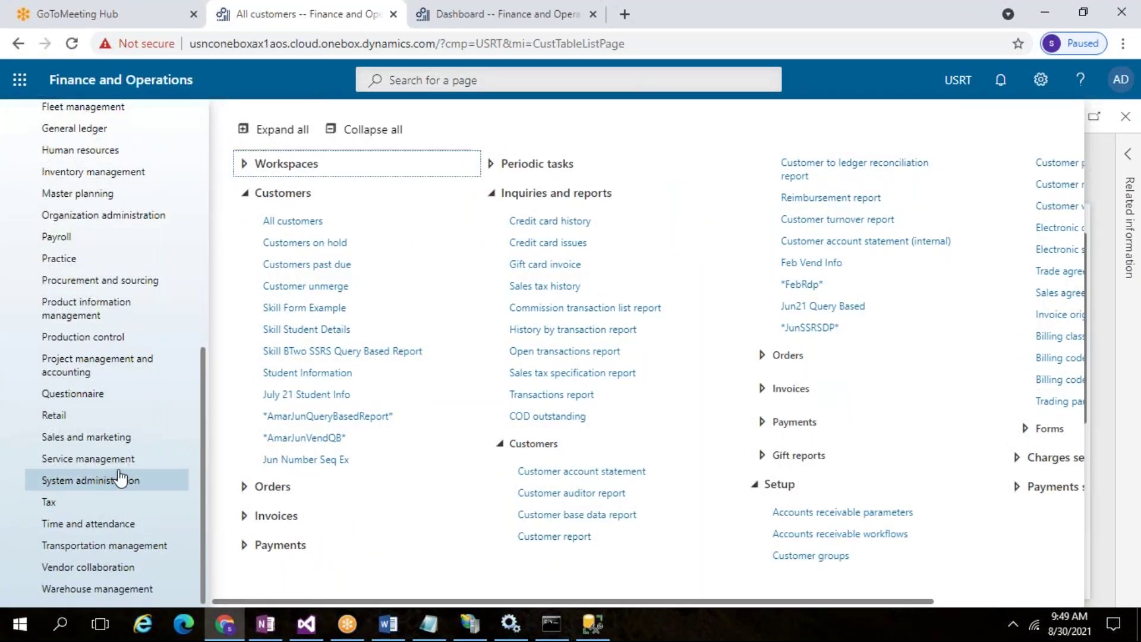
click(98, 481)
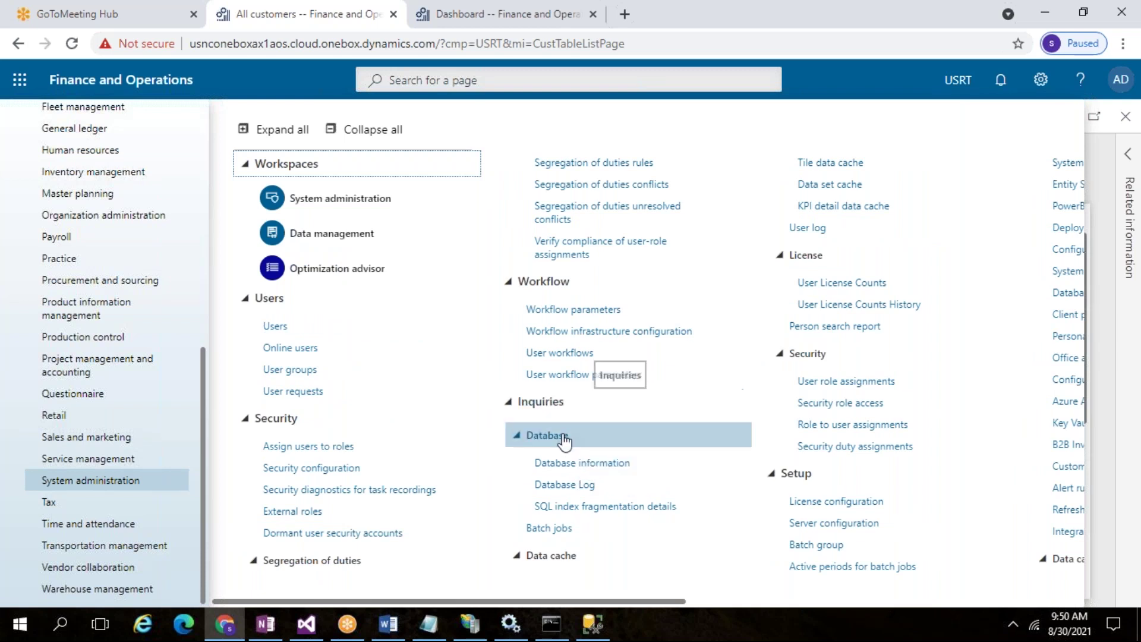
click(583, 465)
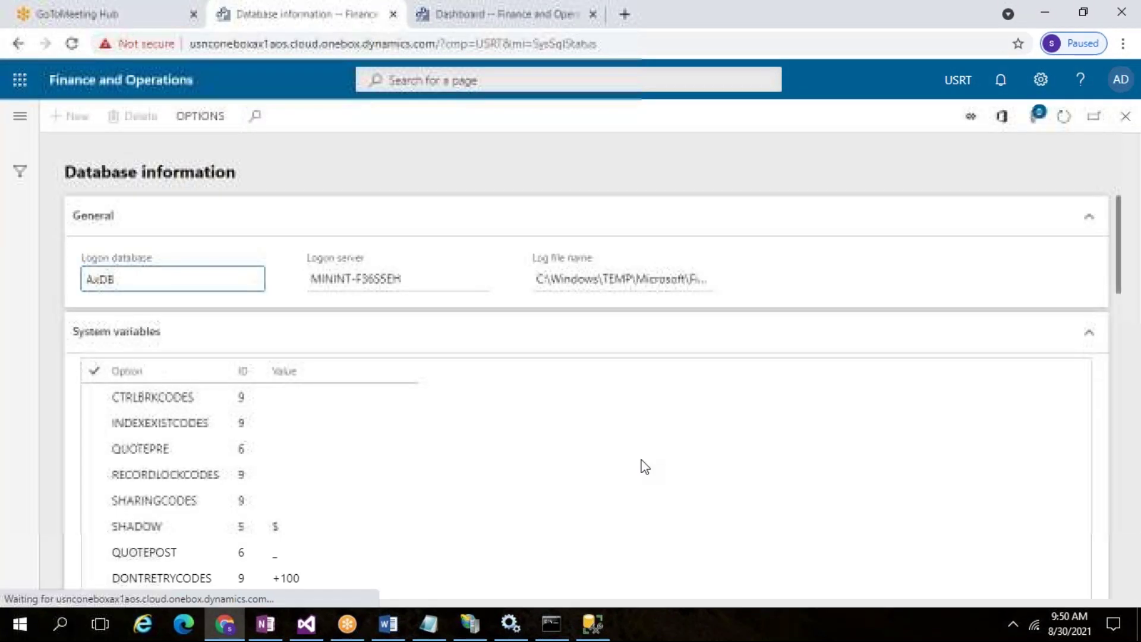
Highlight the logon database AxDB and the logon server name MININT-F36S5EH.
click(373, 482)
drag(150, 276, 51, 271)
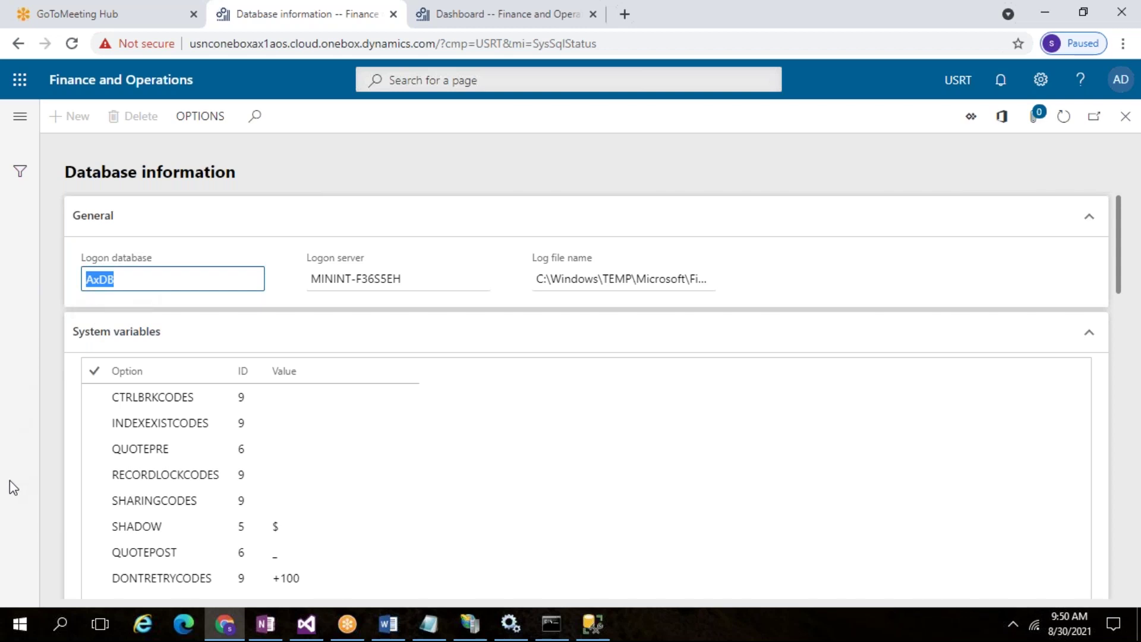
click(148, 278)
drag(171, 278, 74, 280)
click(314, 278)
drag(317, 278, 403, 280)
In SSMS, reveal Object Explorer and pin it docked open.
click(592, 624)
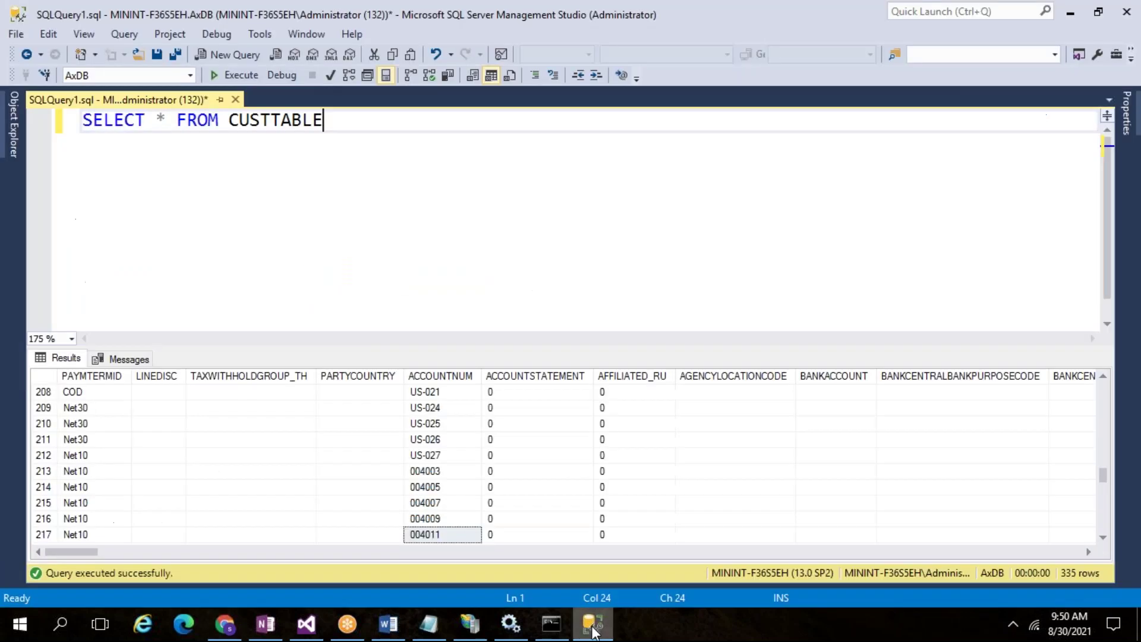
click(13, 124)
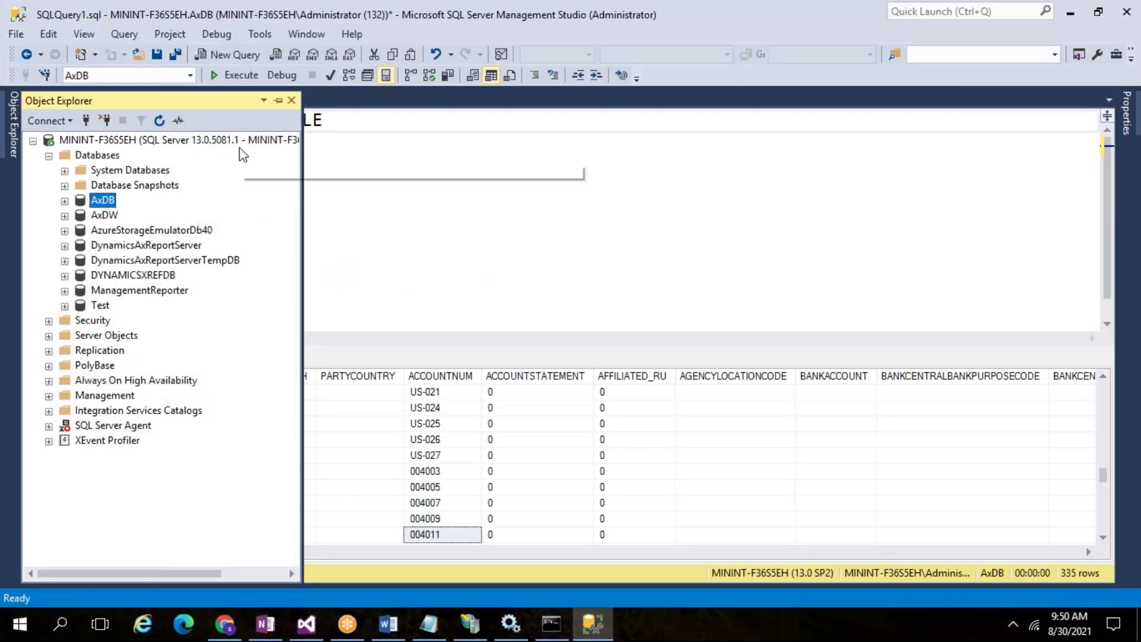
click(278, 101)
Open Connect to Server in SSMS and highlight the server name MININT-F36S5EH.
click(70, 120)
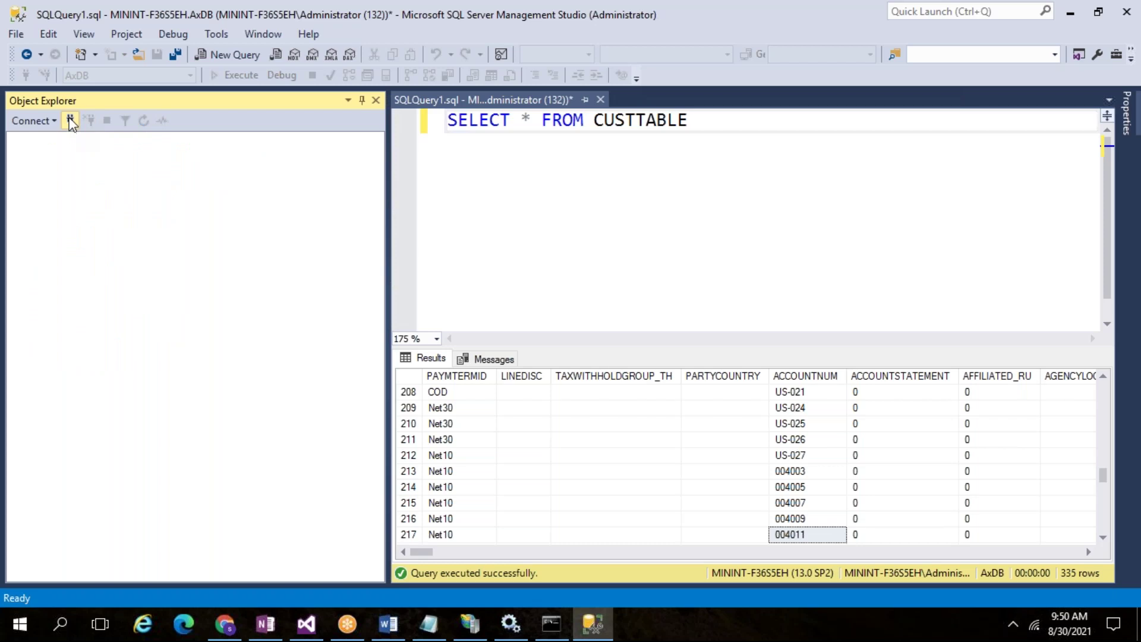
click(656, 211)
drag(656, 211, 511, 219)
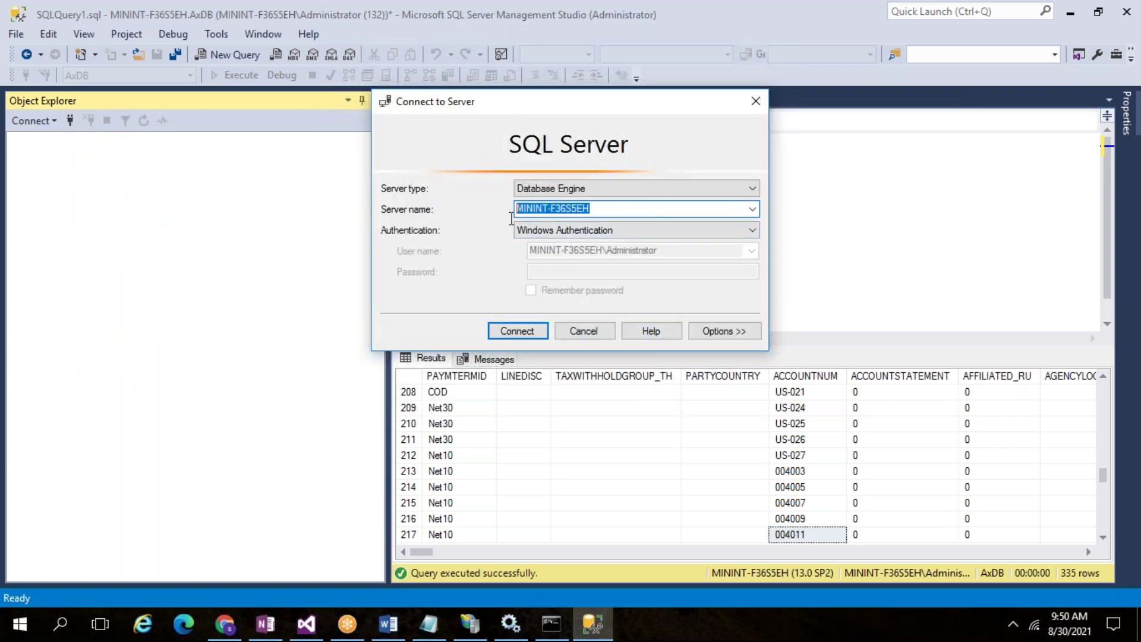
click(591, 624)
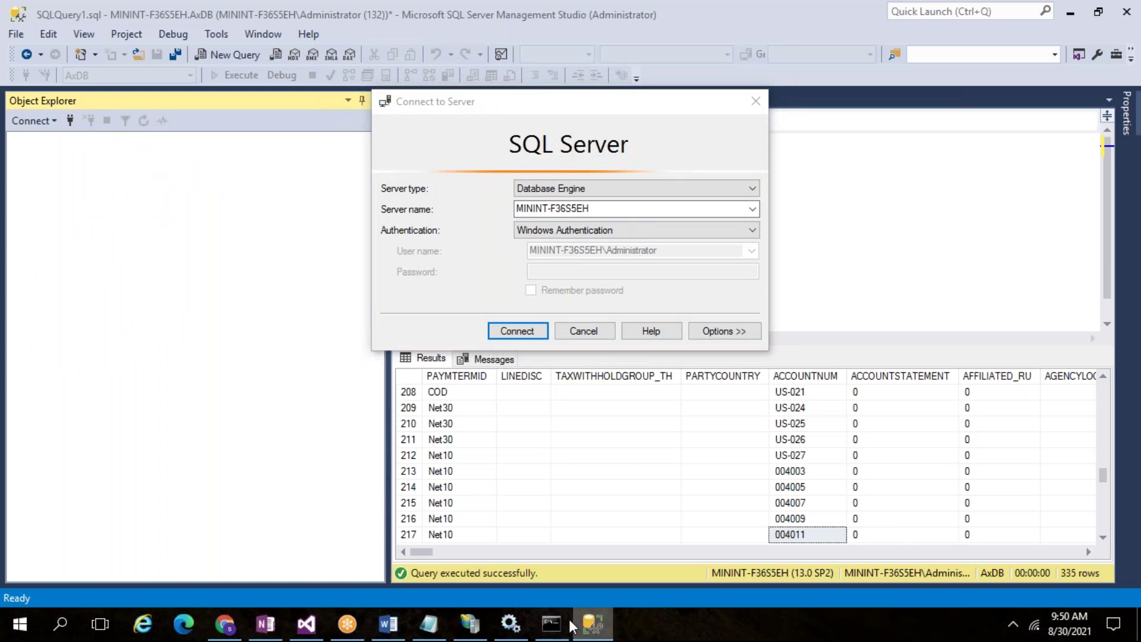
Check the full log file path on the Finance and Operations Database information page.
click(224, 624)
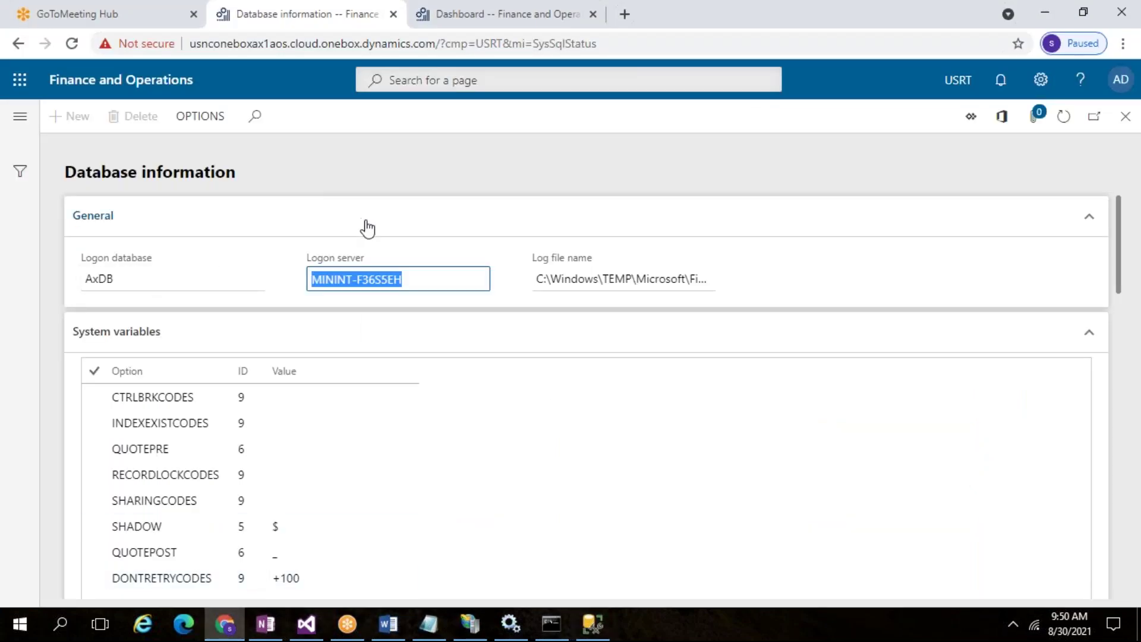
drag(543, 280, 737, 282)
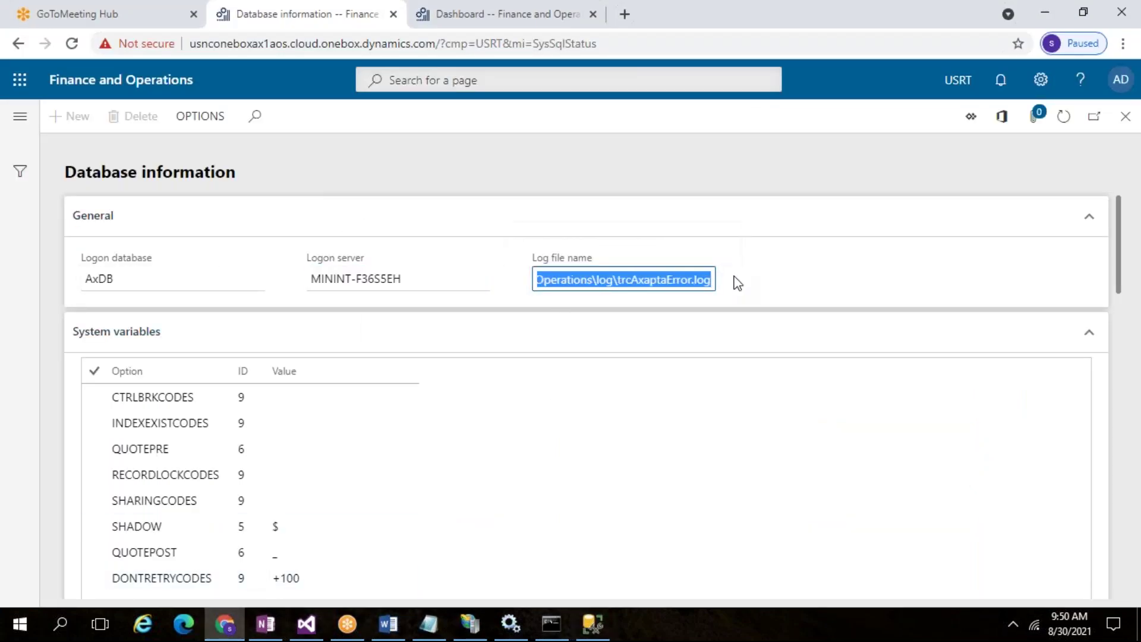
click(594, 625)
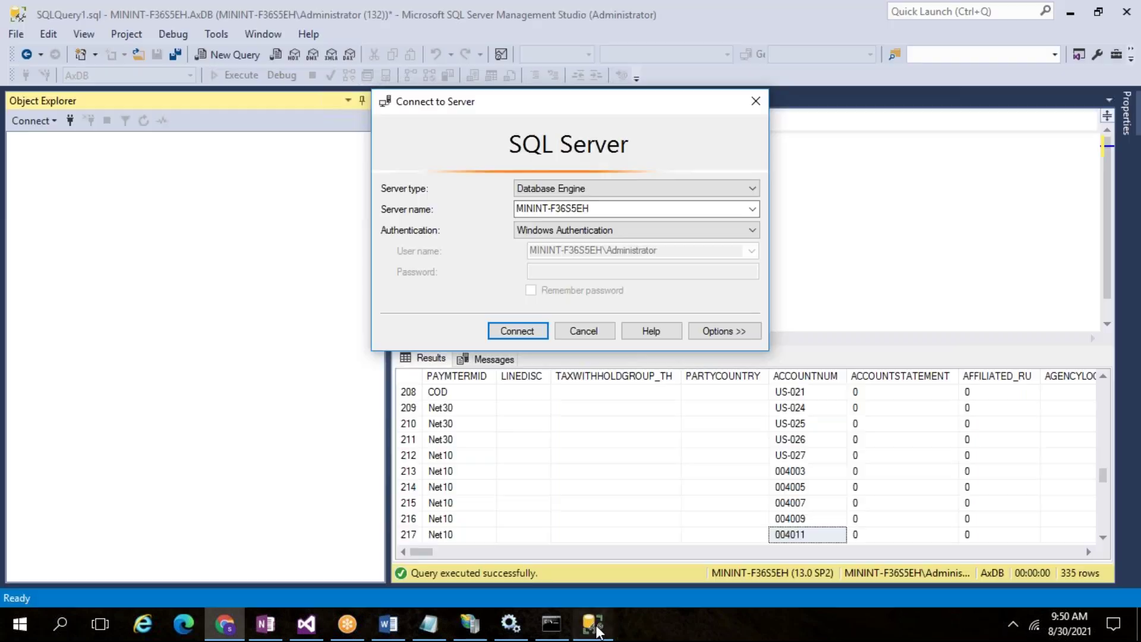
Cancel the Connect to Server dialog, auto-hide Object Explorer, and bring the notes forward.
click(756, 102)
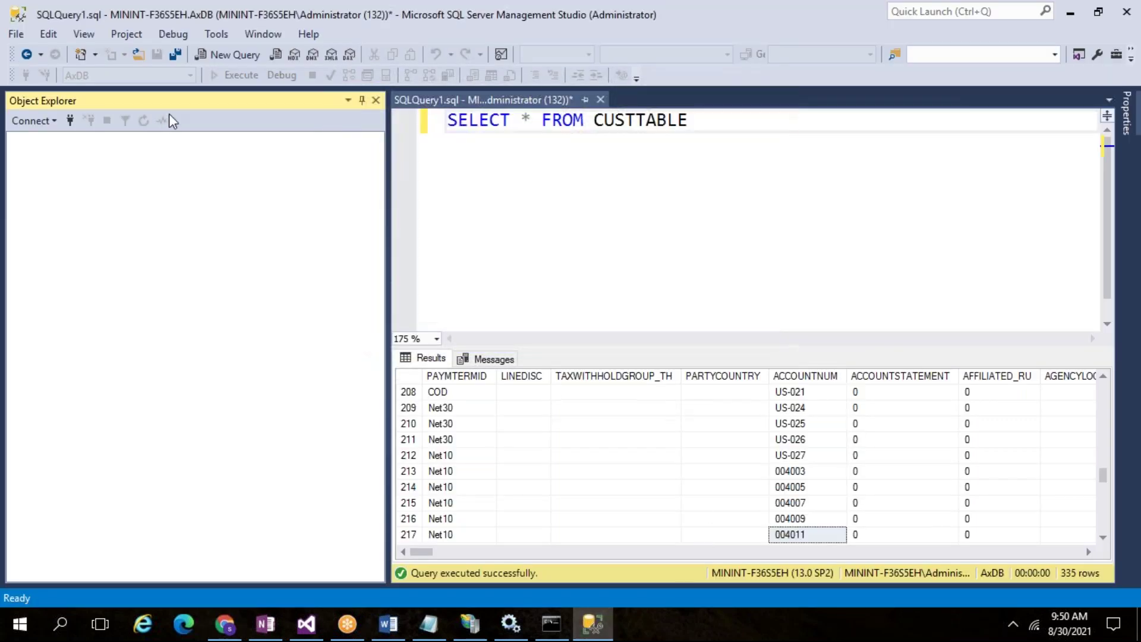
click(362, 101)
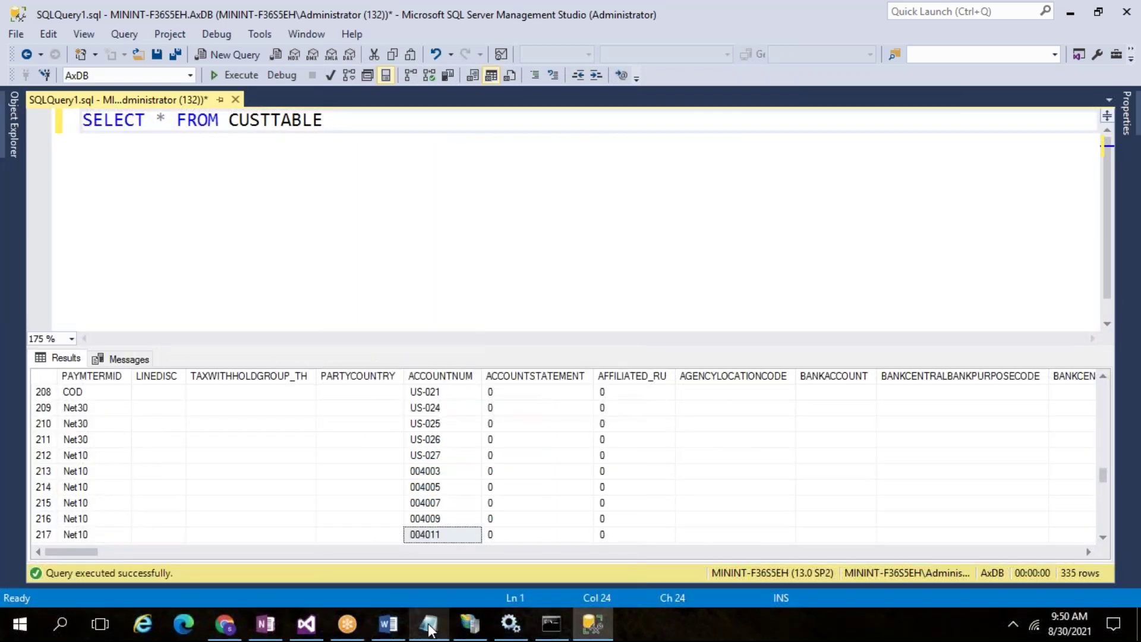
click(428, 624)
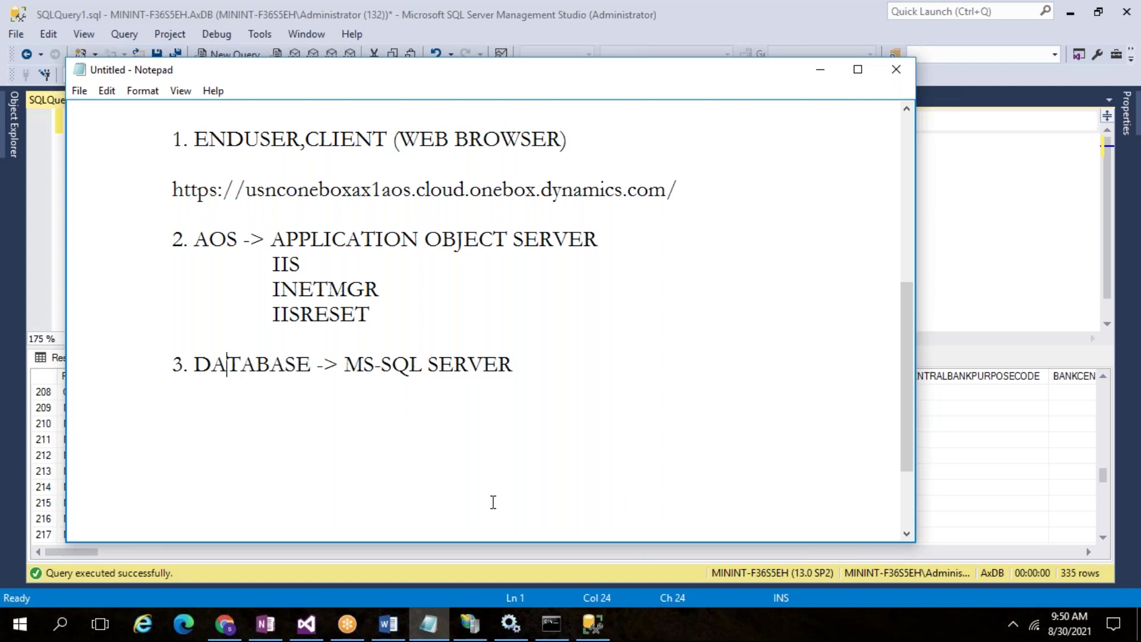
Place the cursor below the MS-SQL SERVER note, then go back to Database information.
click(225, 383)
click(225, 624)
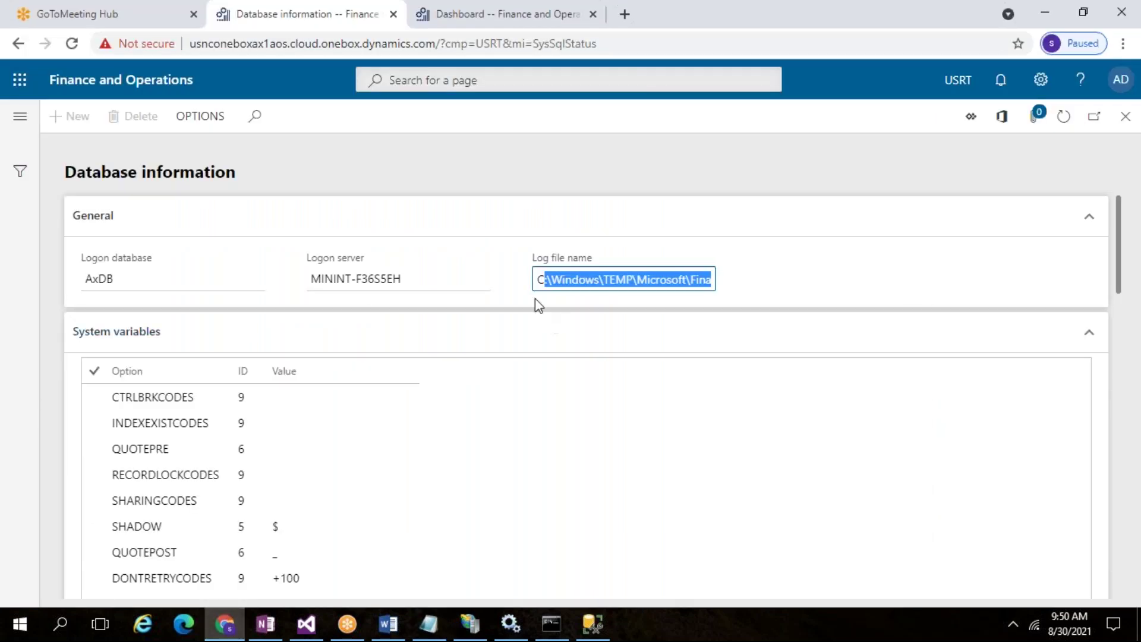
Highlight and inspect the log file path on the Database information page.
click(555, 280)
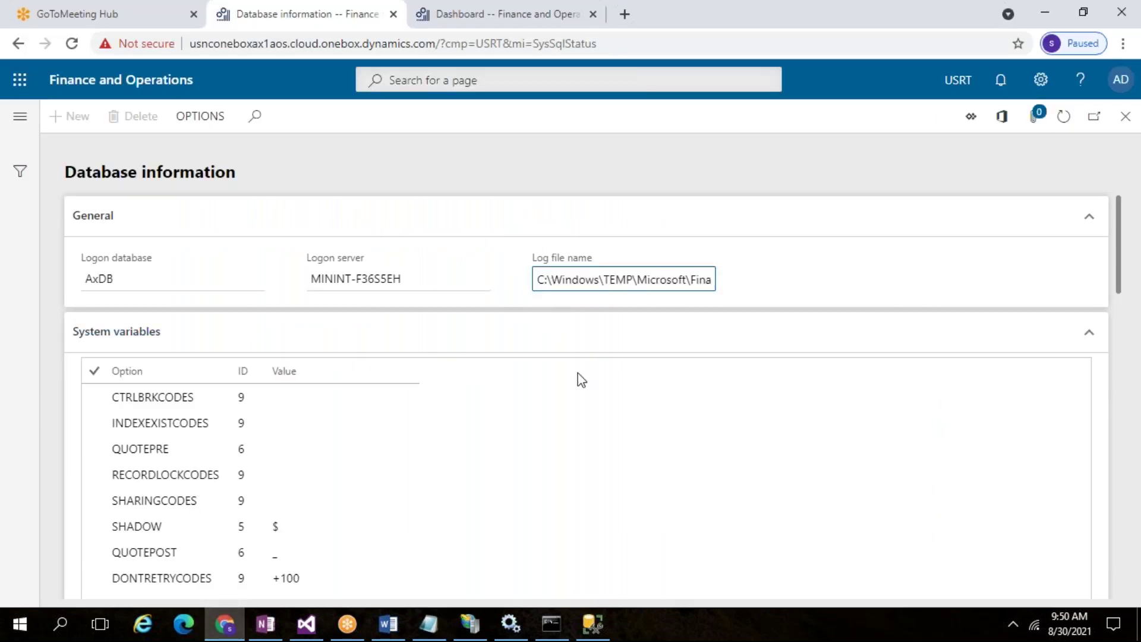
scroll(579, 378, down, 10)
scroll(578, 377, up, 5)
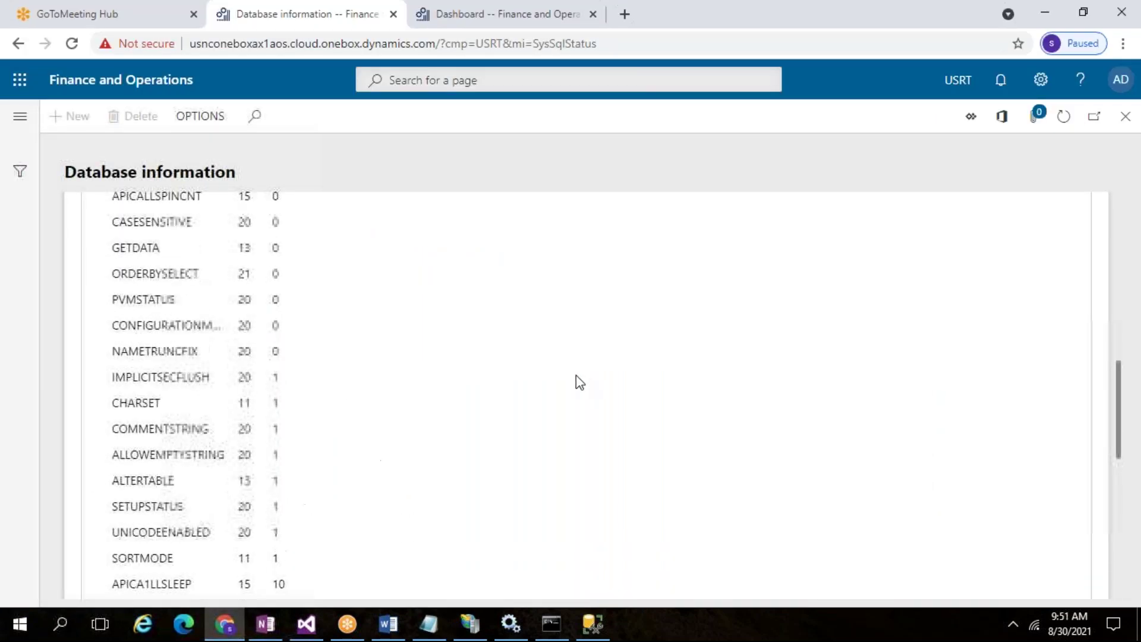
scroll(576, 375, up, 5)
drag(537, 280, 729, 280)
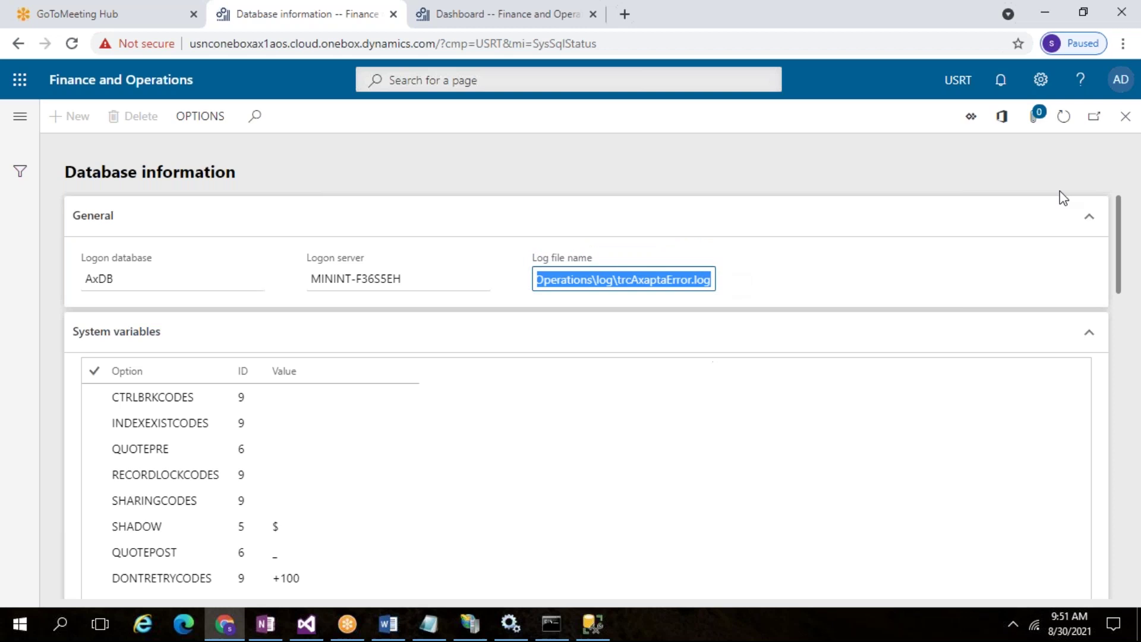
click(742, 180)
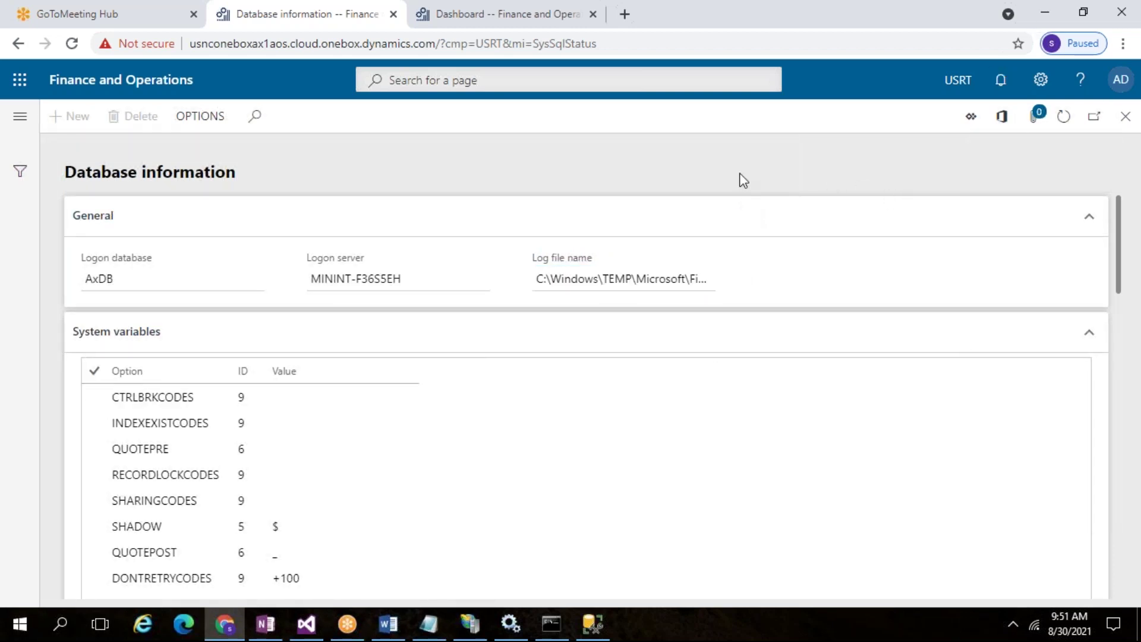
Dismiss the notifications panel and select the IIS through DATABASE lines in Notepad.
click(1001, 83)
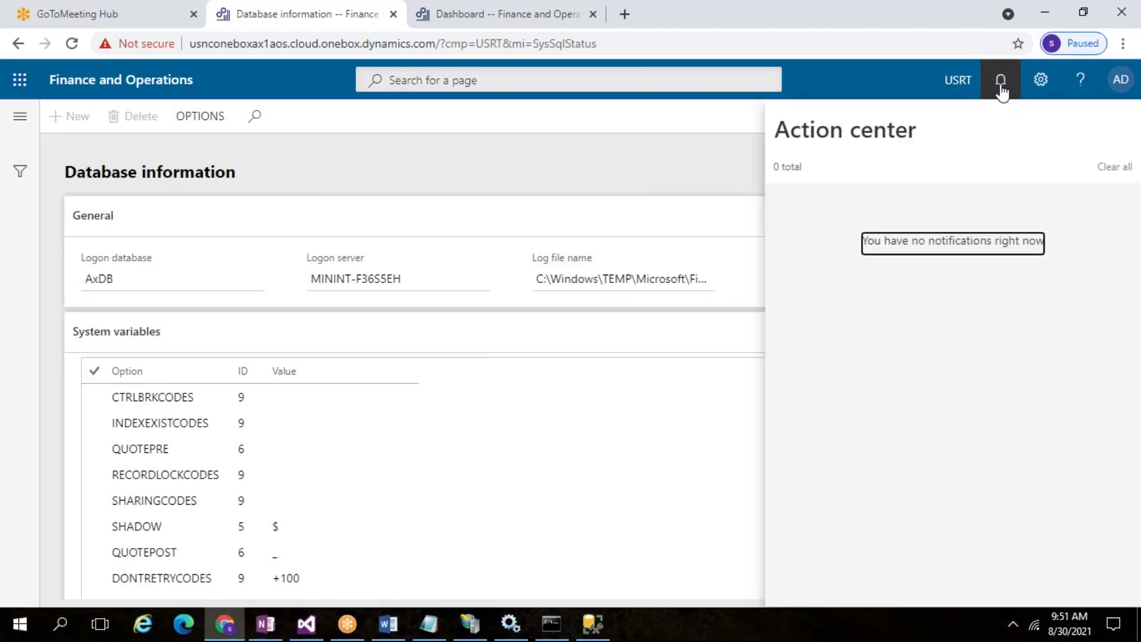
click(1001, 86)
click(596, 279)
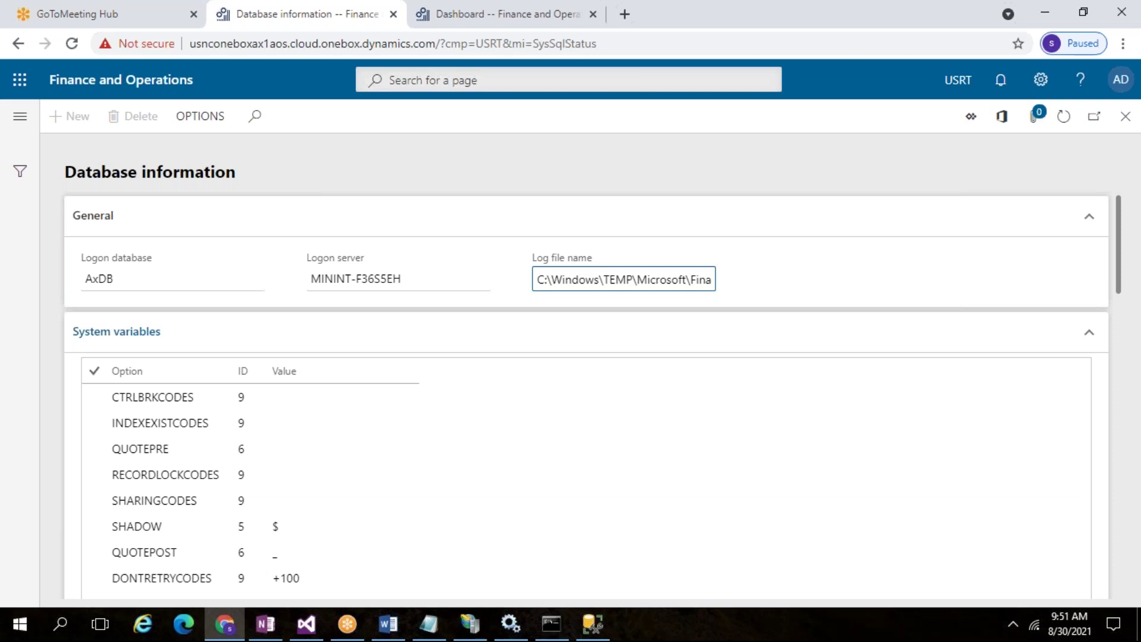
click(428, 623)
drag(563, 410, 146, 123)
Deselect the notes, scroll up to the header, and minimize Notepad.
click(402, 469)
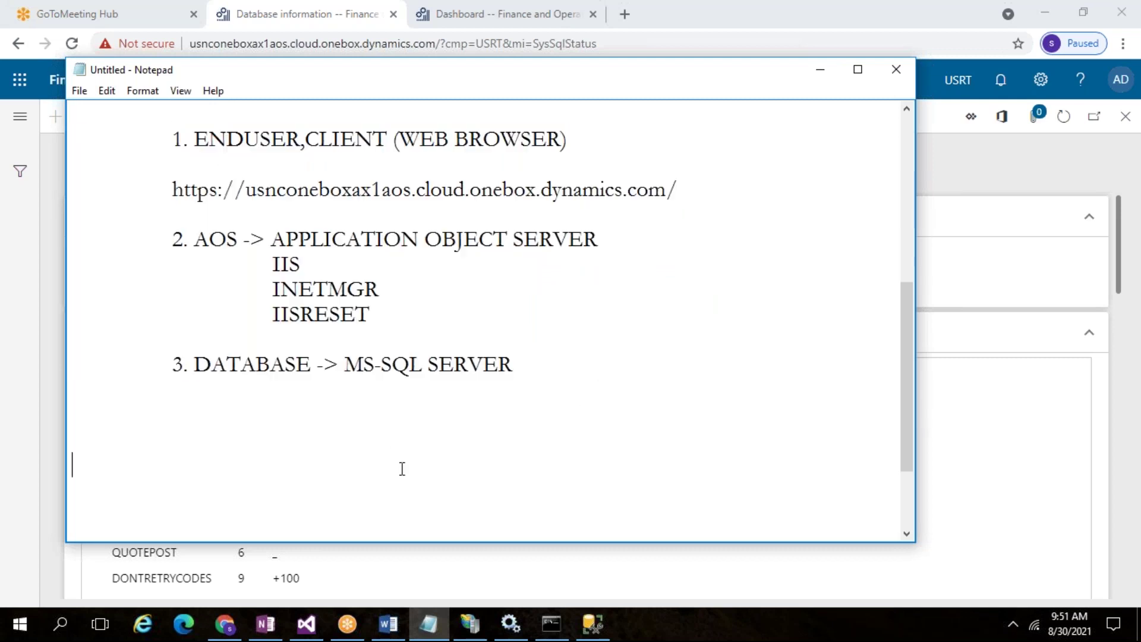
scroll(402, 469, up, 2)
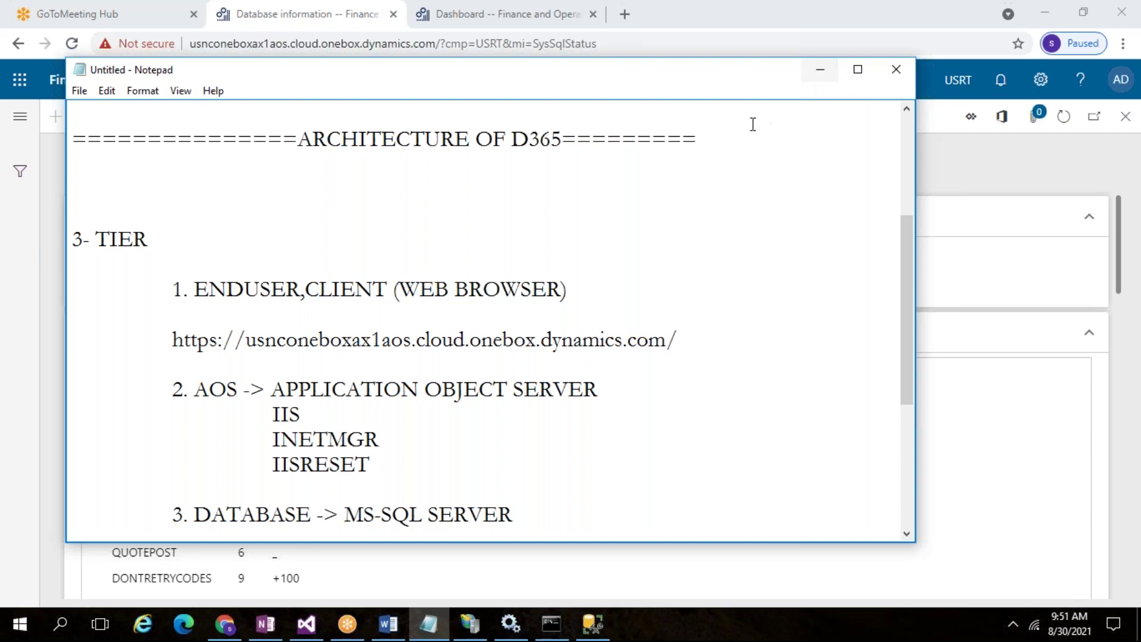
click(820, 70)
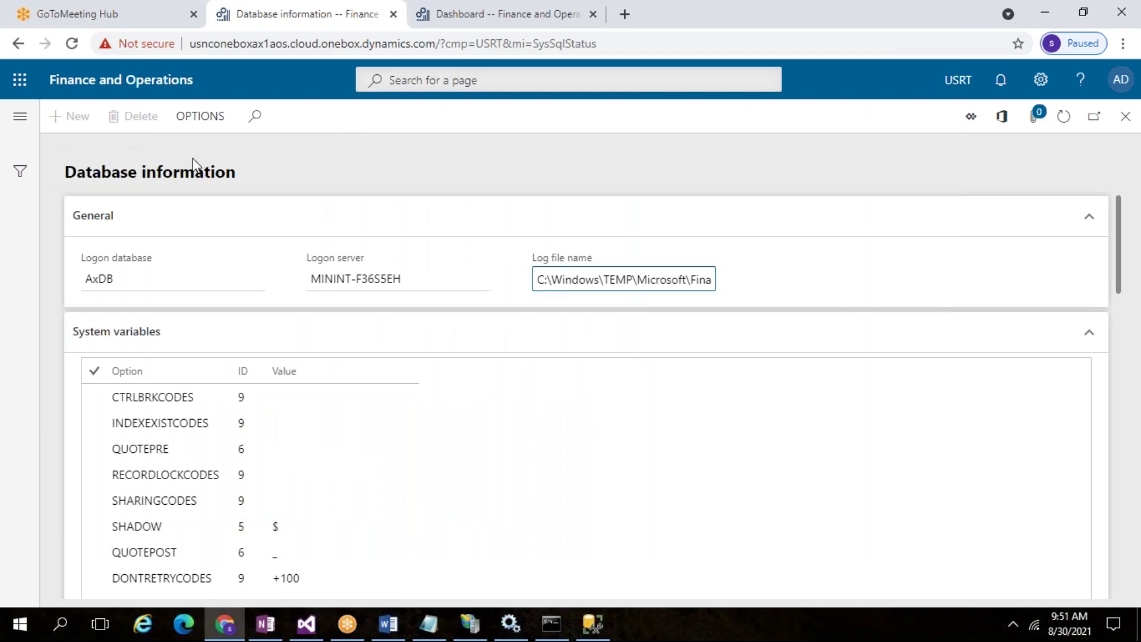
click(20, 116)
Remove ?cmp=USRT&mi=SysSqlStatus from the URL and load the base address.
click(1125, 118)
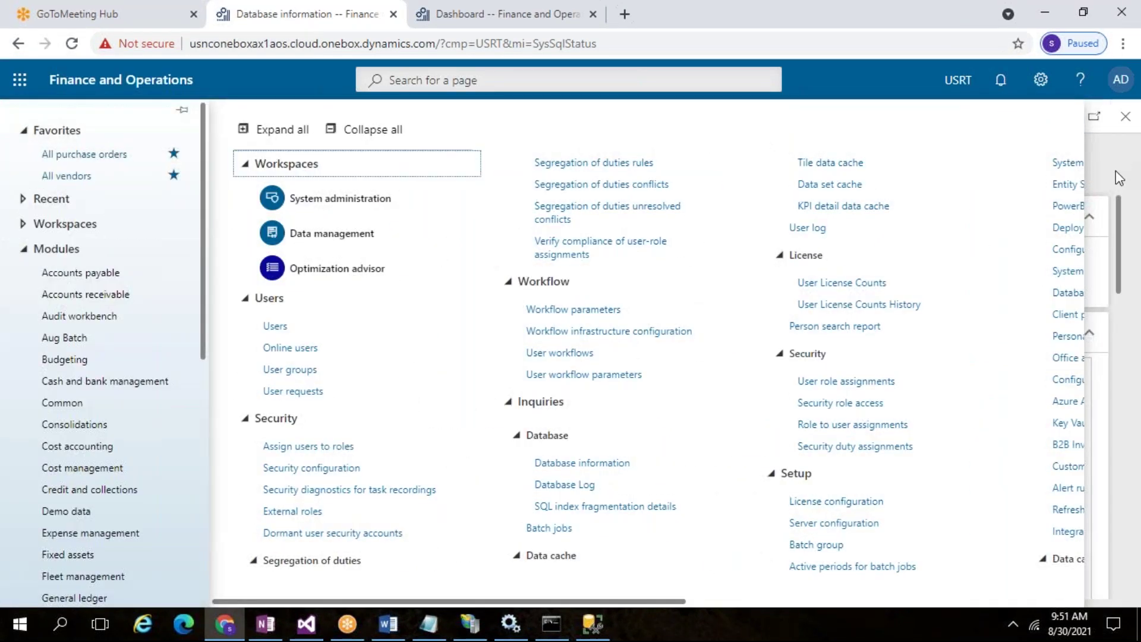
drag(436, 43, 625, 24)
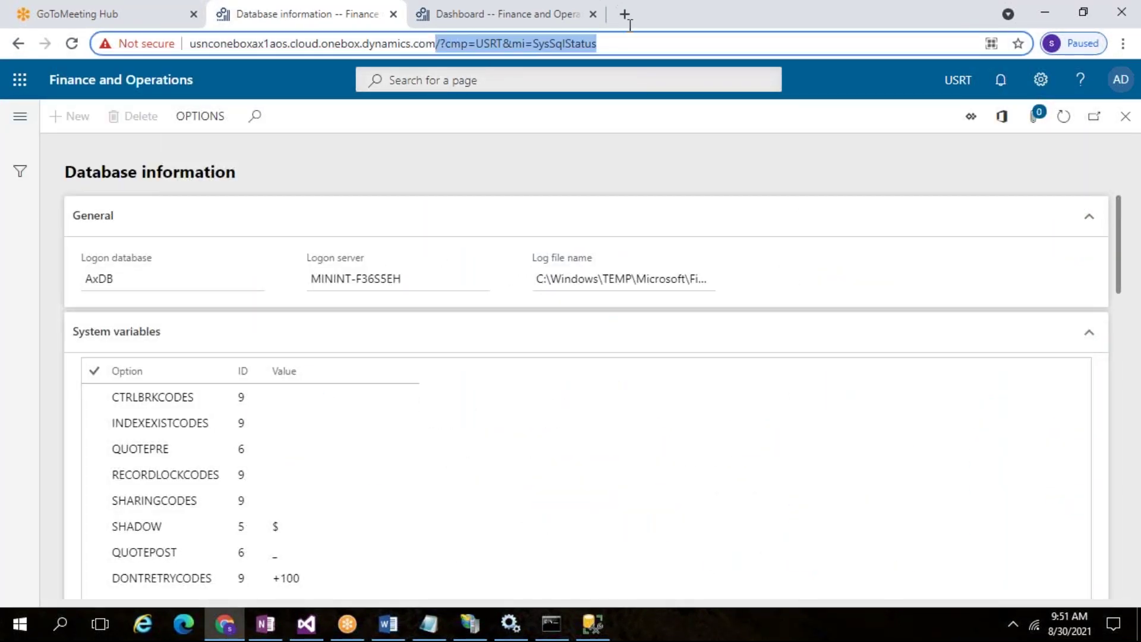
key(BackSpace)
key(Return)
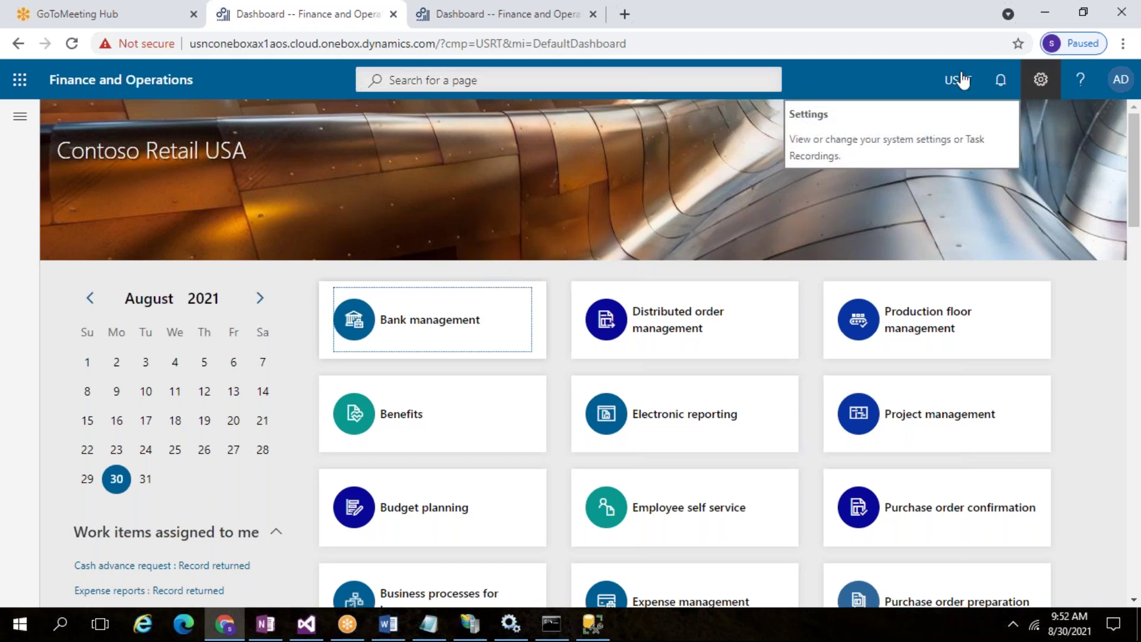
click(1080, 83)
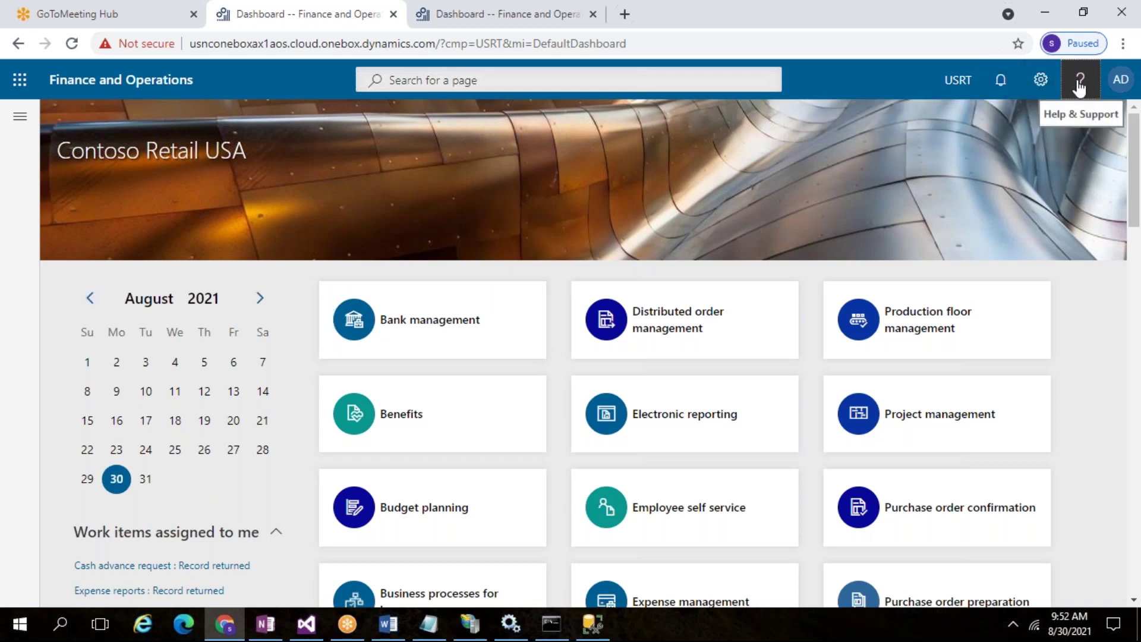
In User options, choose the orange colour theme and keep the larger element size.
click(1040, 81)
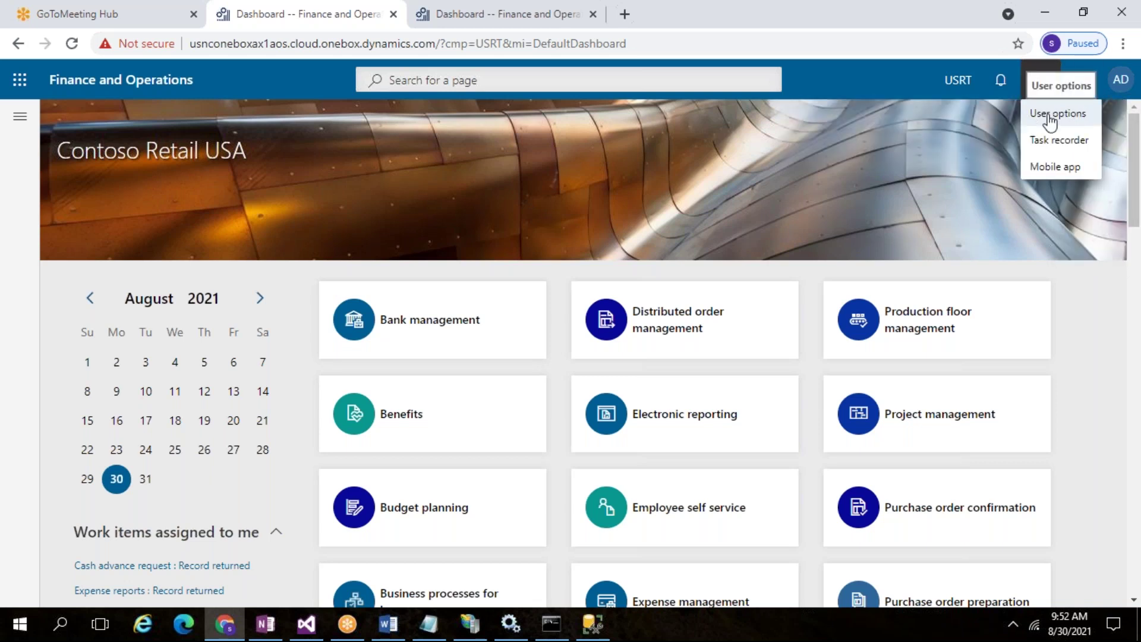
click(1051, 114)
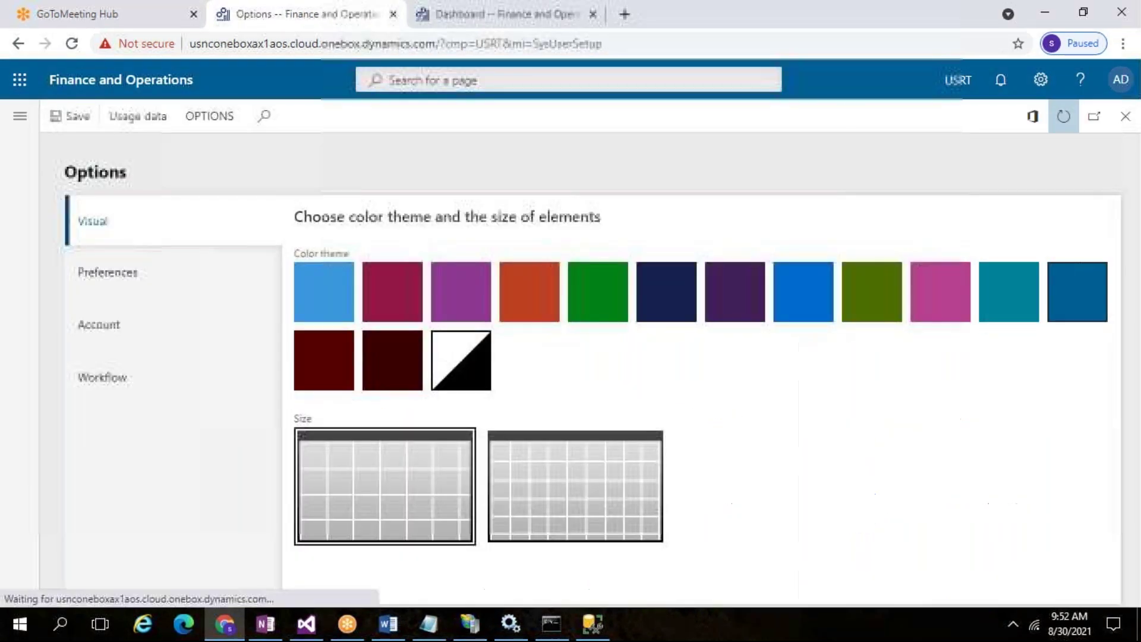
click(331, 311)
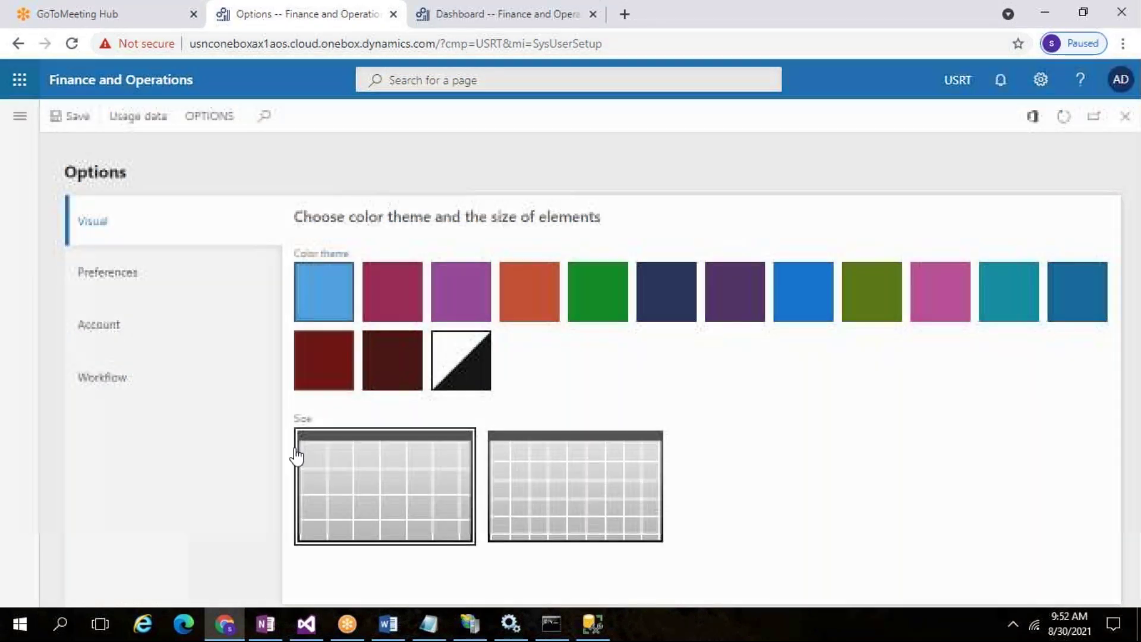
click(415, 293)
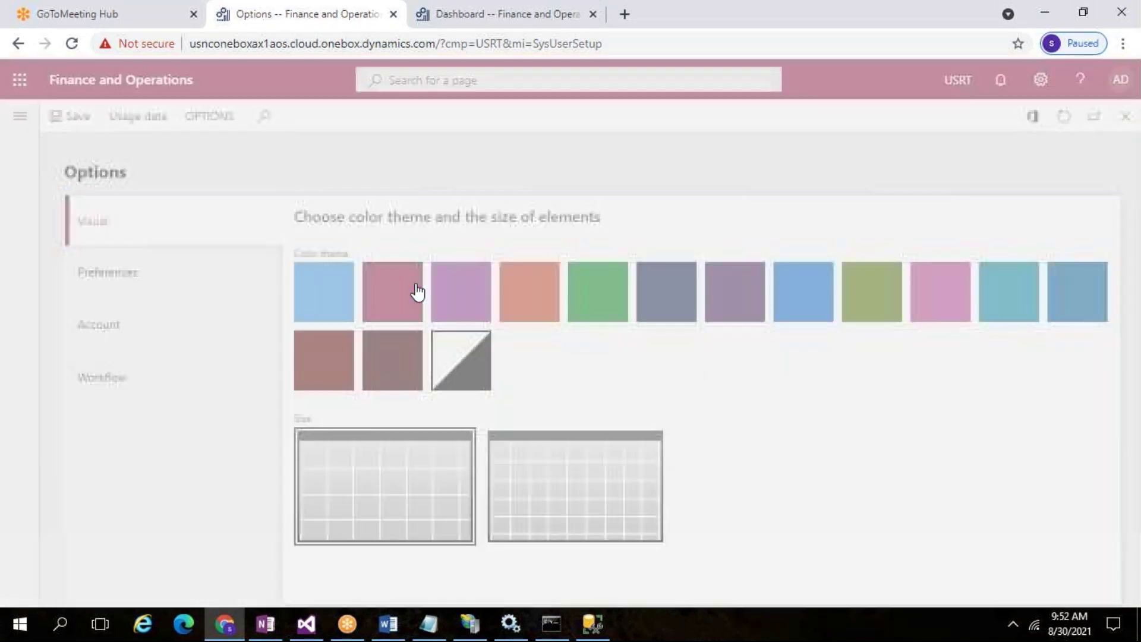
click(461, 315)
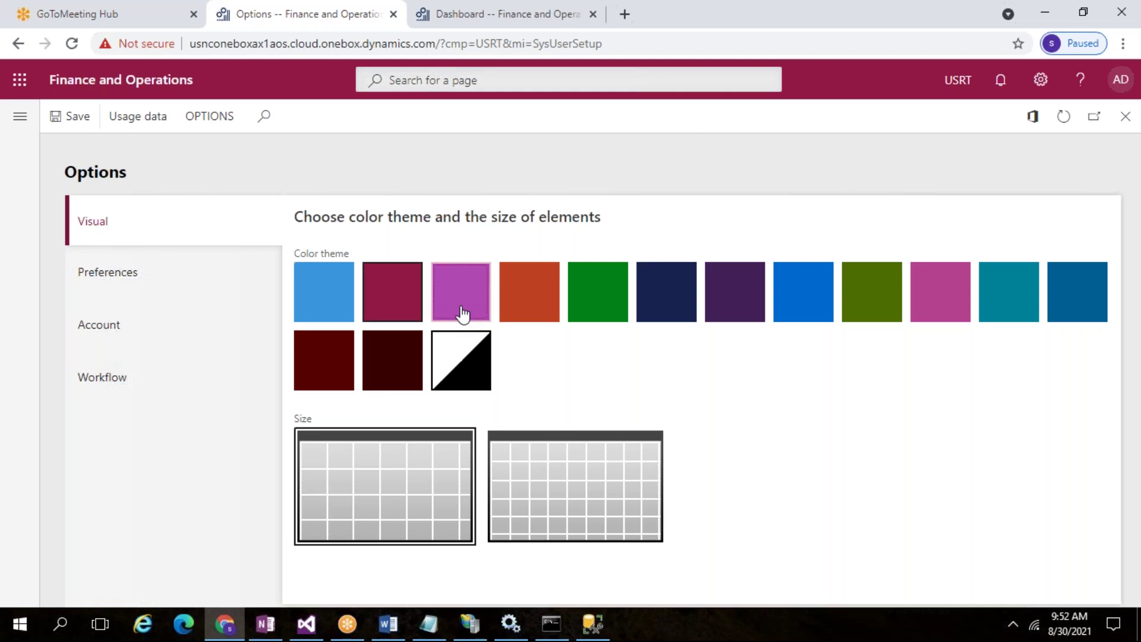
click(527, 314)
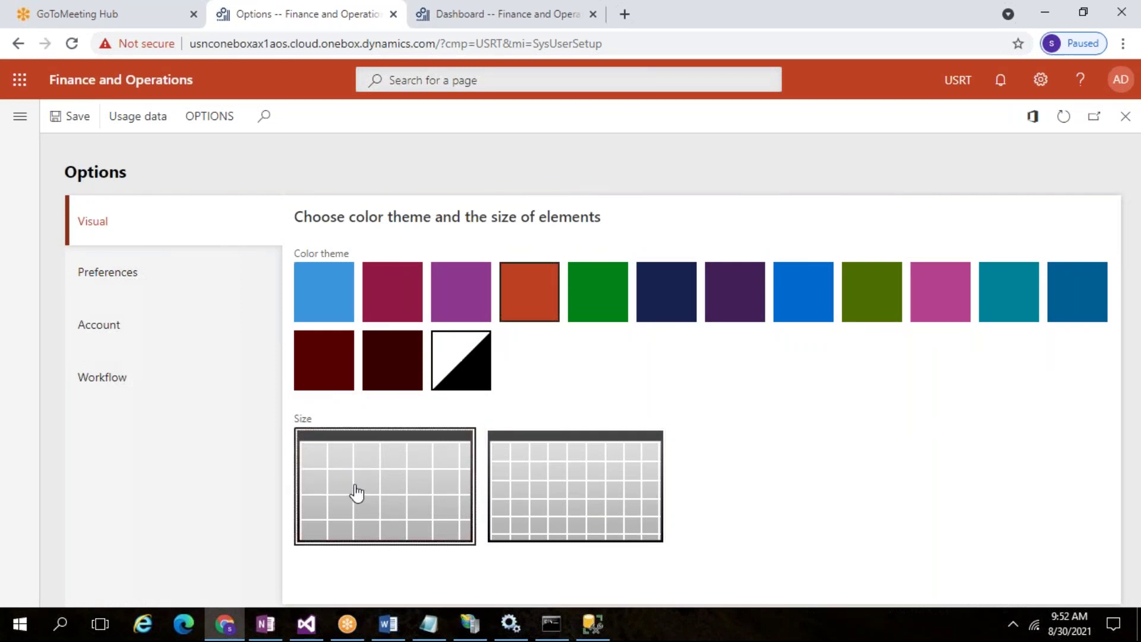
click(581, 502)
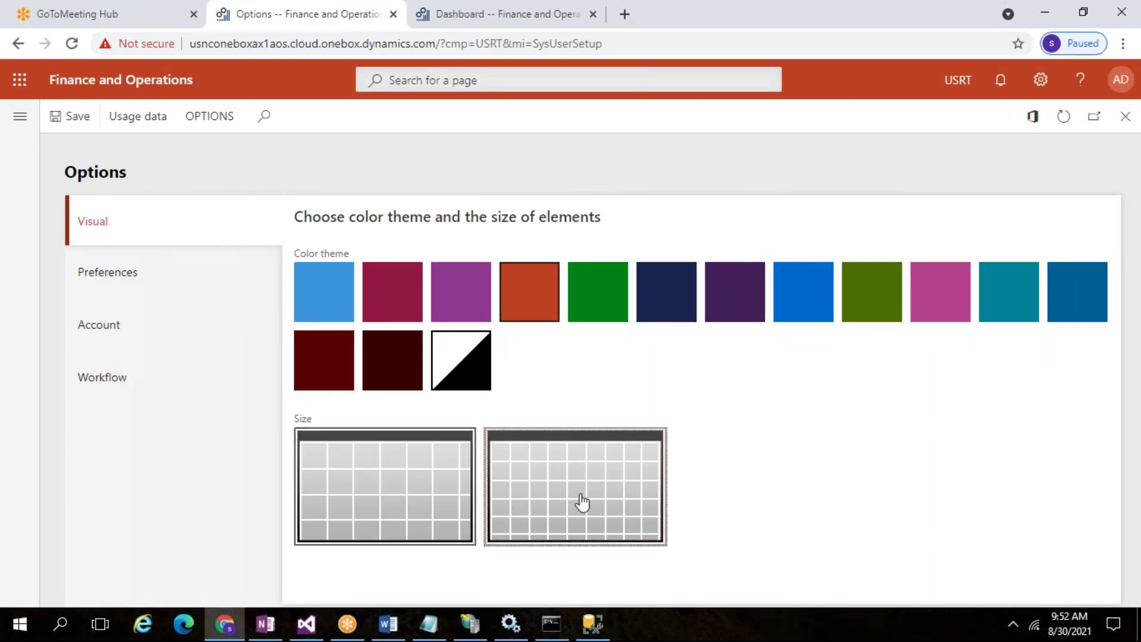
click(272, 416)
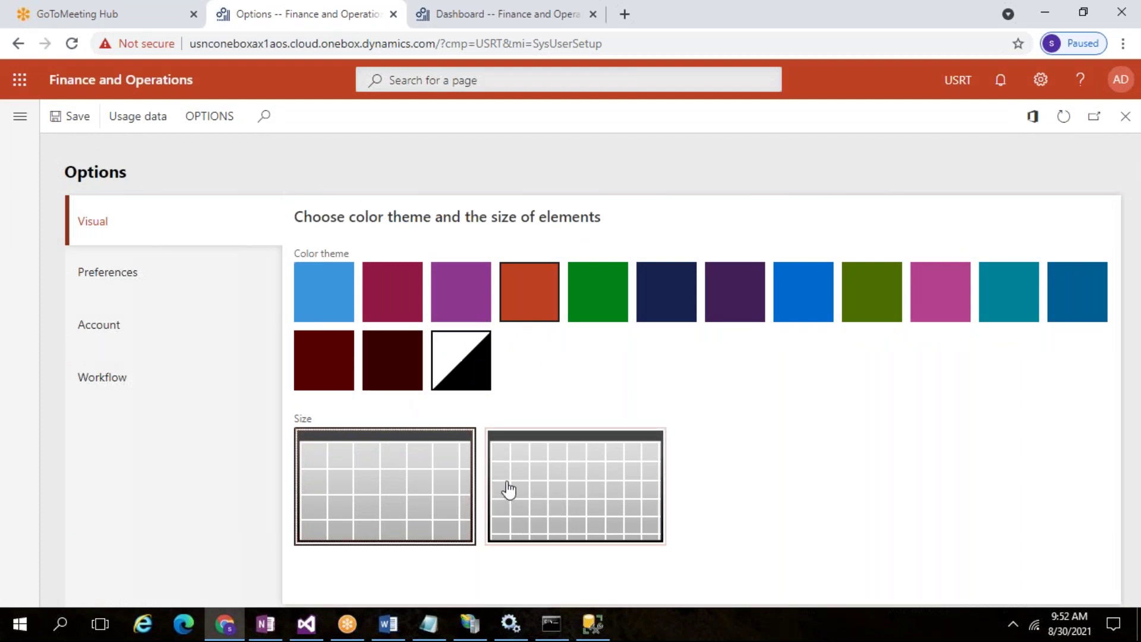
click(121, 280)
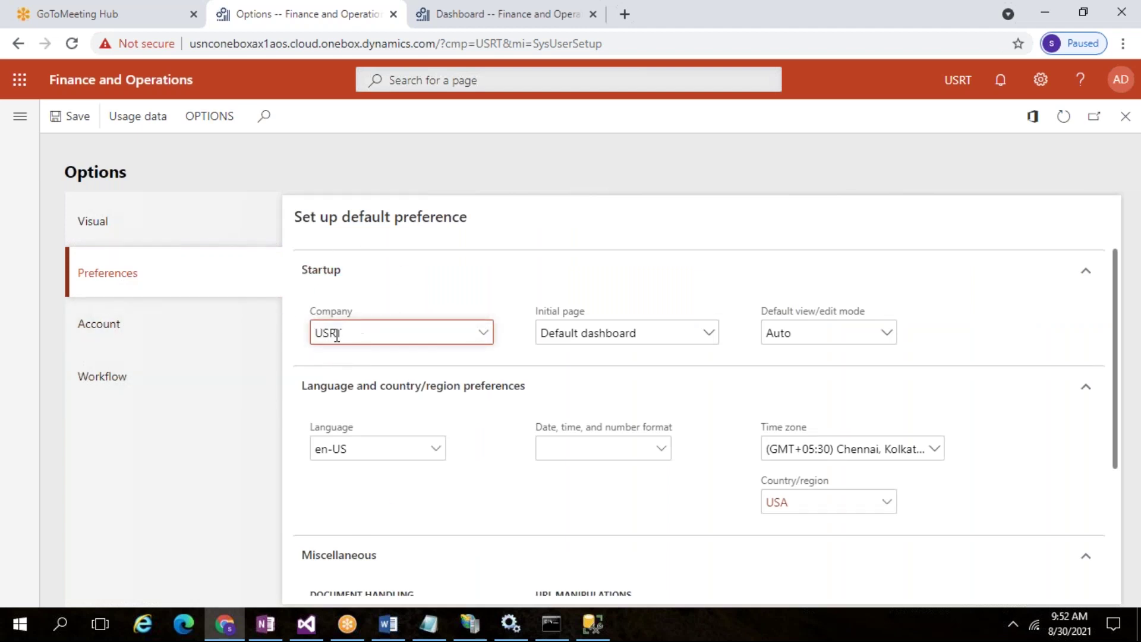
Review Preferences, keeping startup company USRT, Default dashboard initial page, and Auto mode.
click(483, 332)
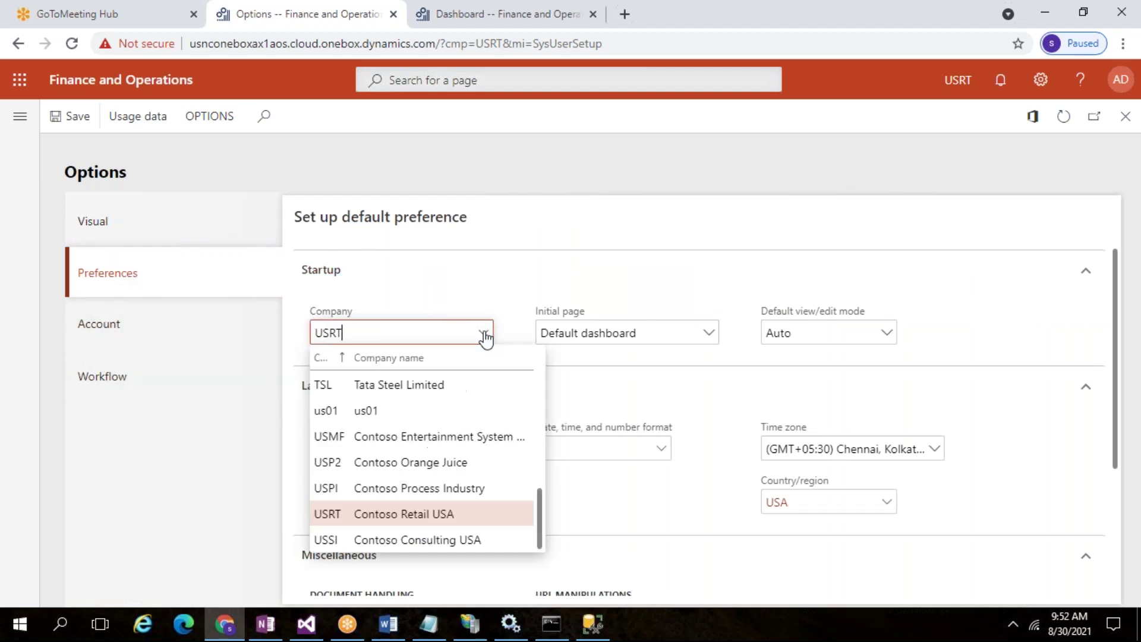
click(387, 513)
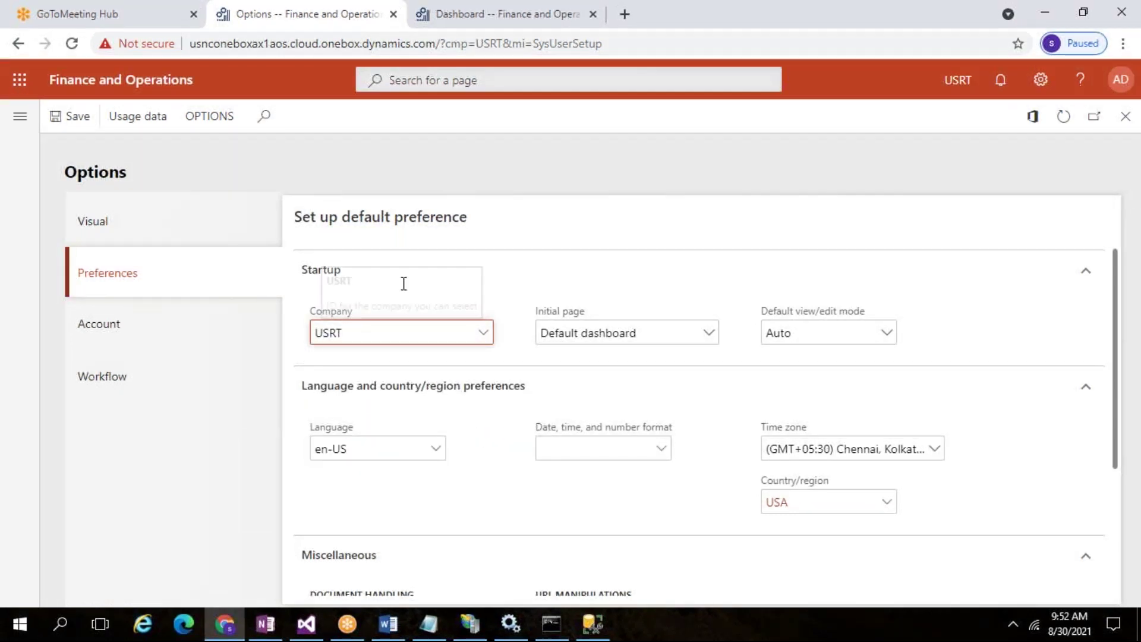
drag(476, 43, 504, 44)
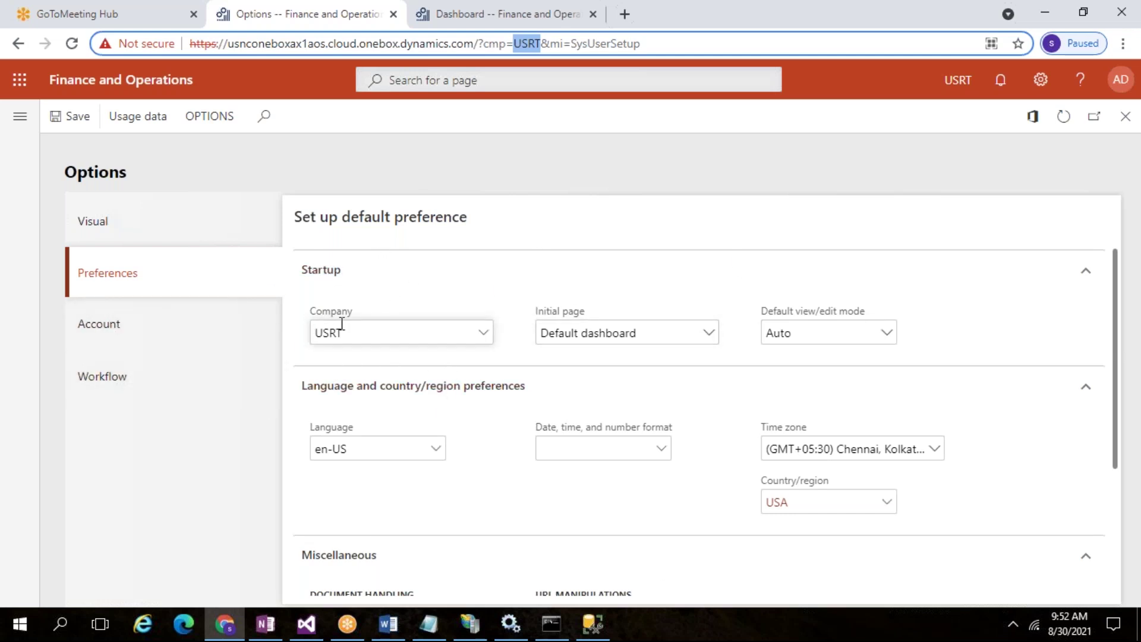
click(483, 333)
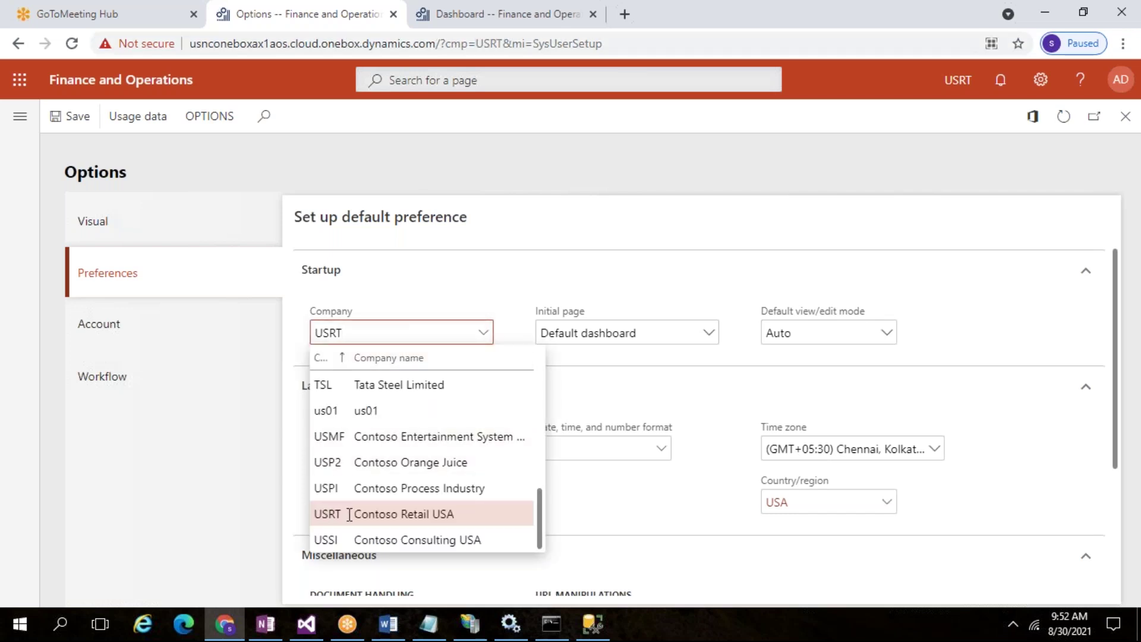
click(404, 513)
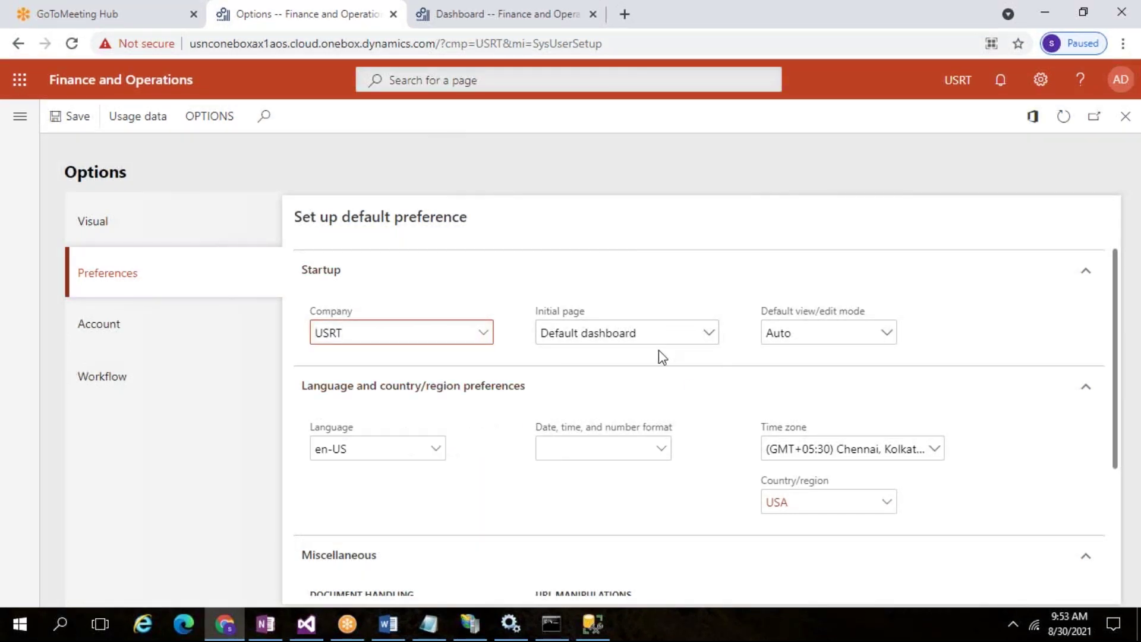
click(709, 333)
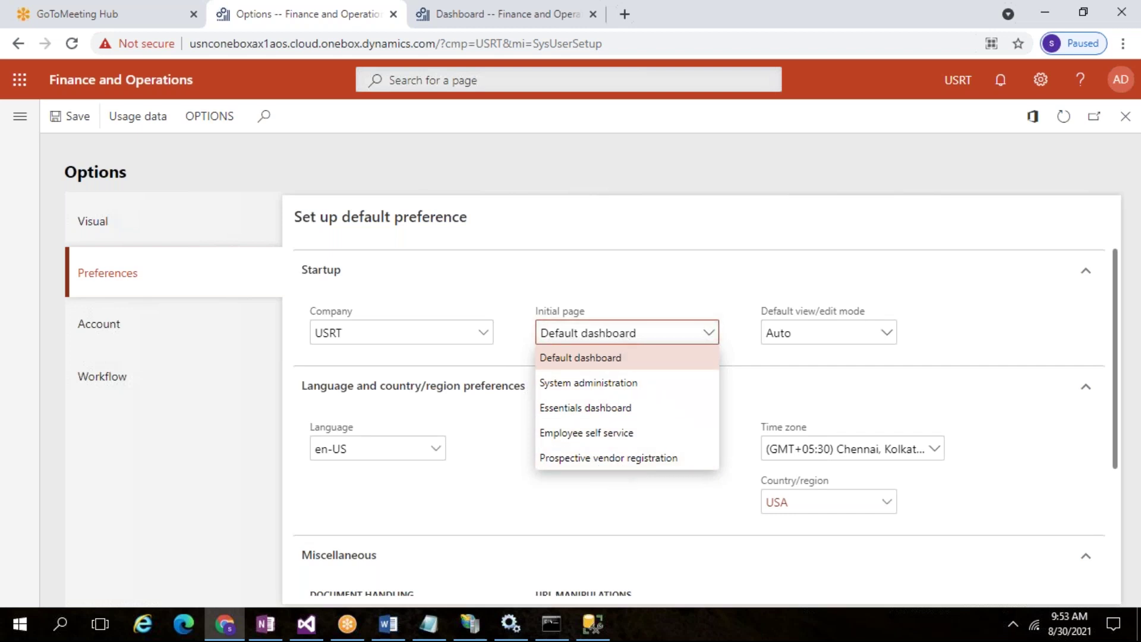
click(605, 362)
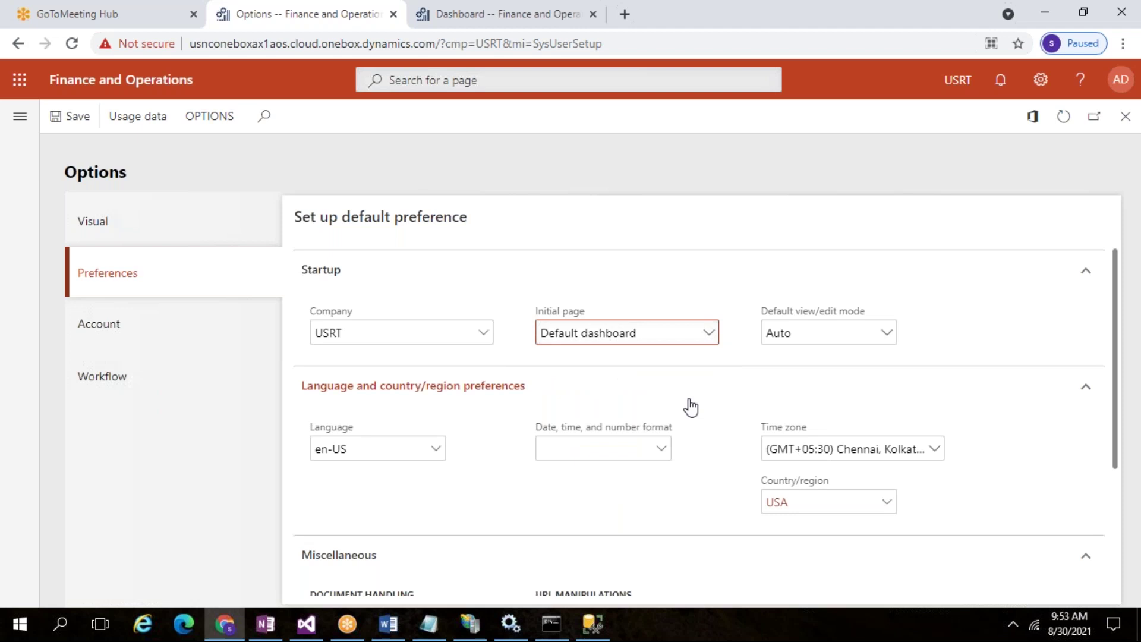
click(886, 335)
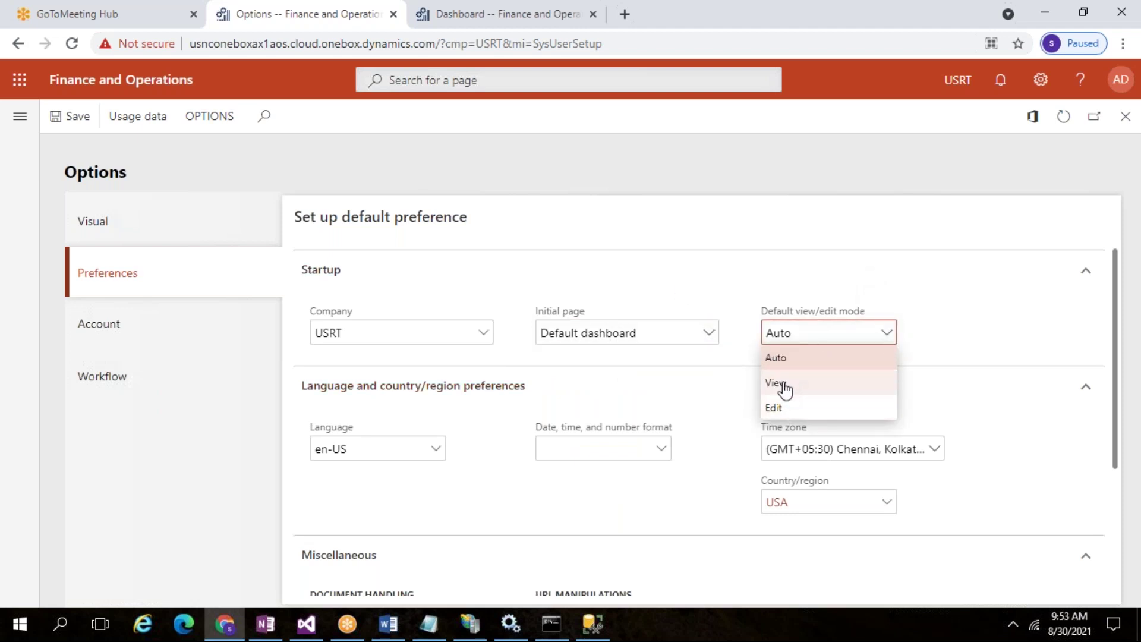
click(793, 357)
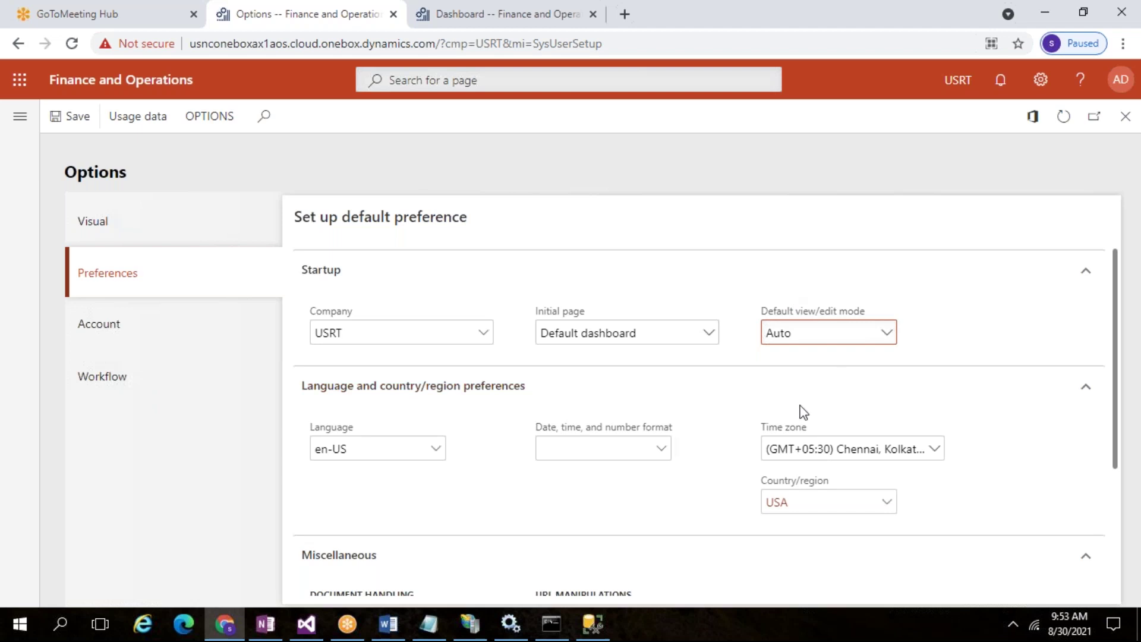
scroll(344, 425, down, 1)
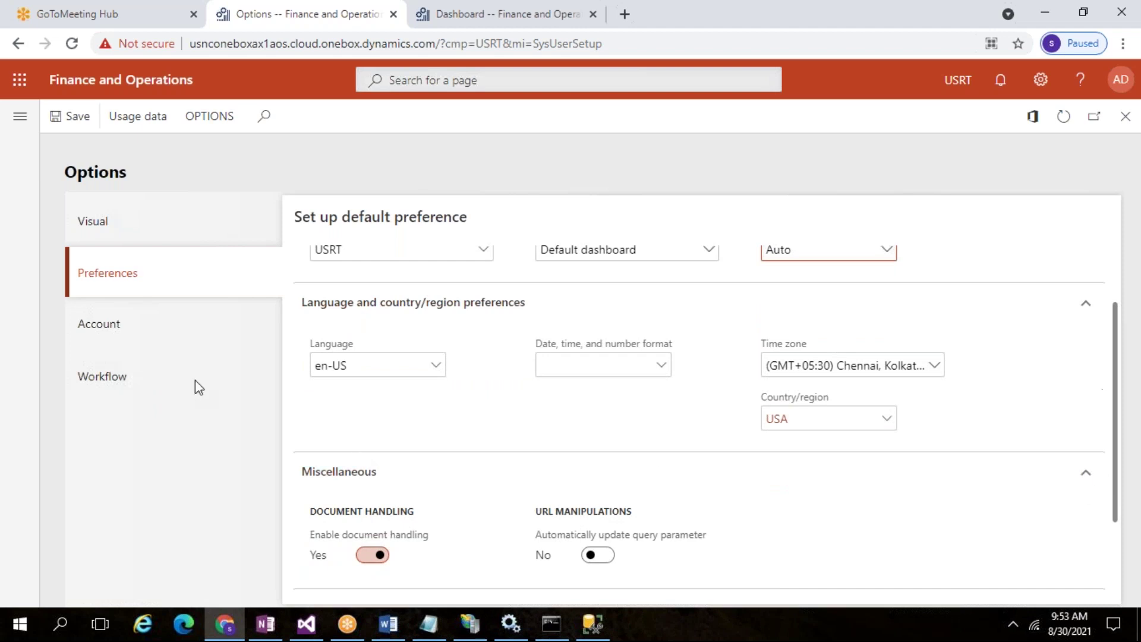
From a new browser tab's User options, set the preferred language to da (Danish).
click(439, 371)
click(440, 371)
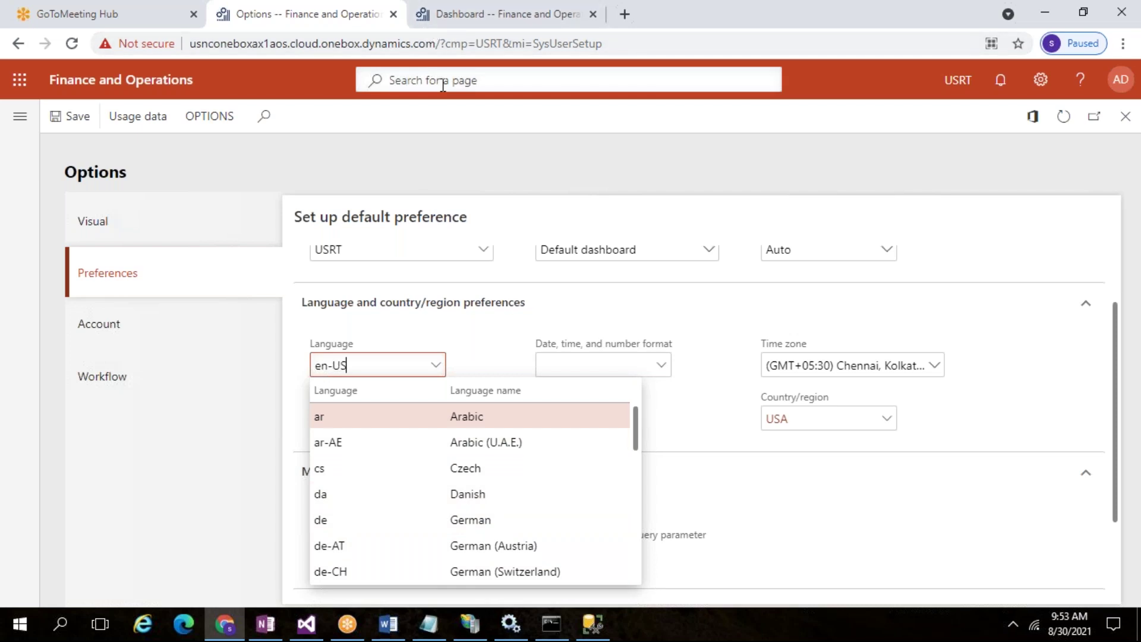
key(ctrl+t)
click(408, 71)
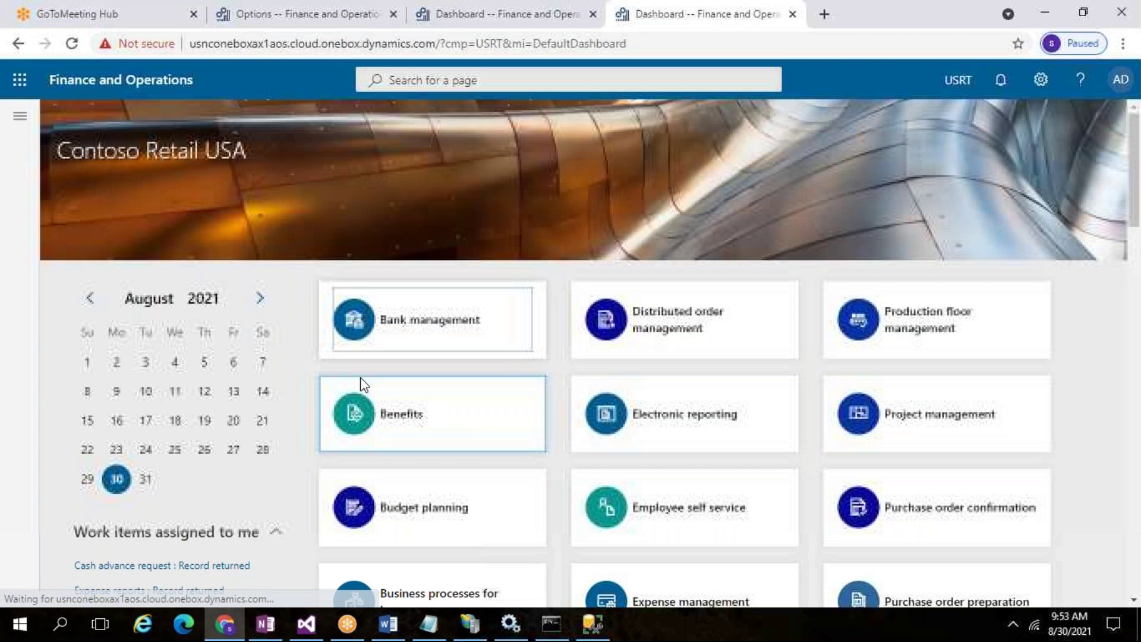
click(23, 114)
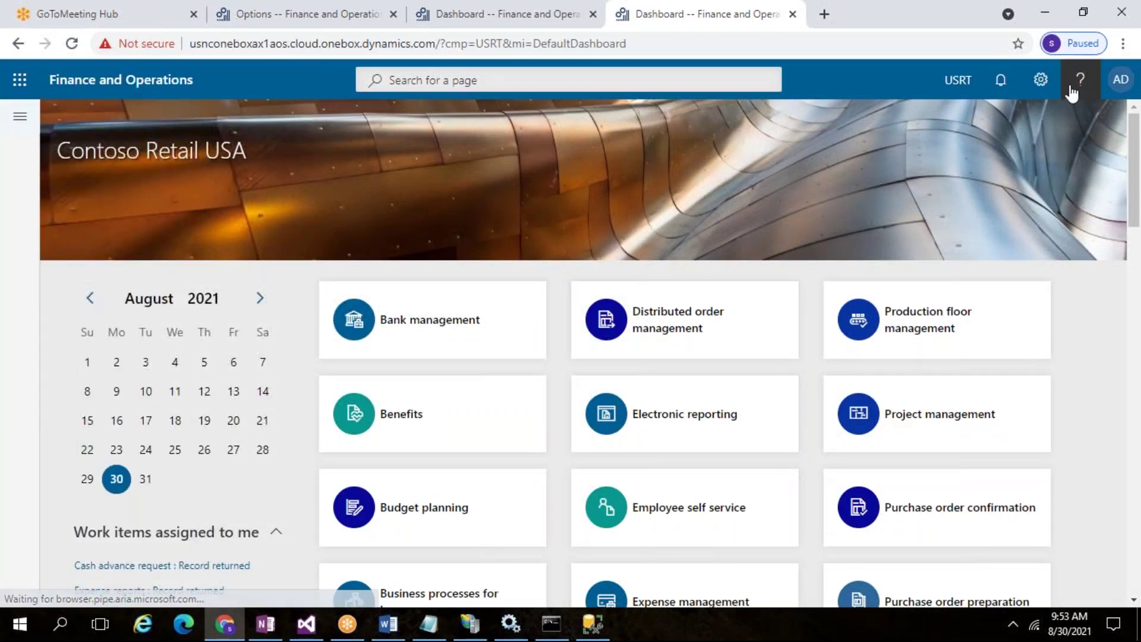
click(1040, 82)
click(1058, 115)
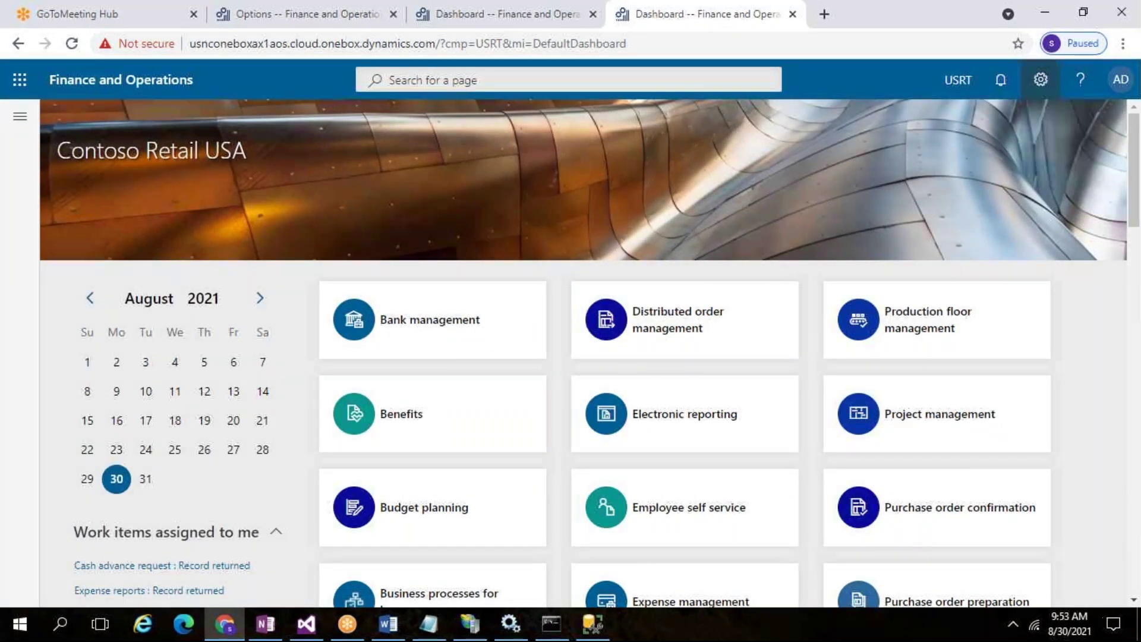
click(112, 275)
click(346, 448)
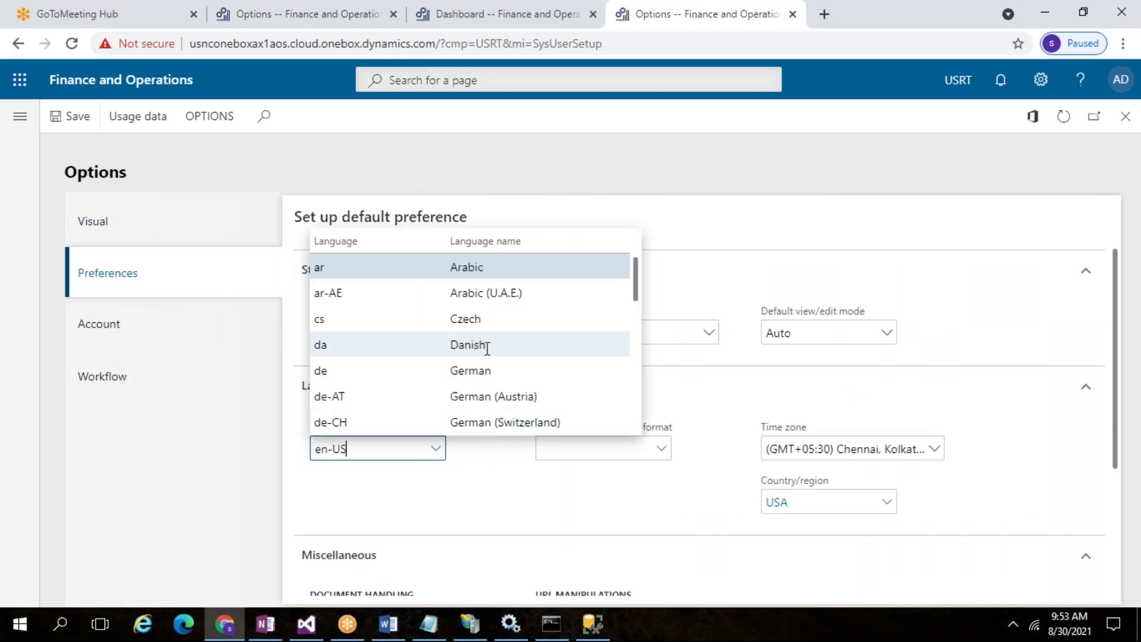
click(487, 346)
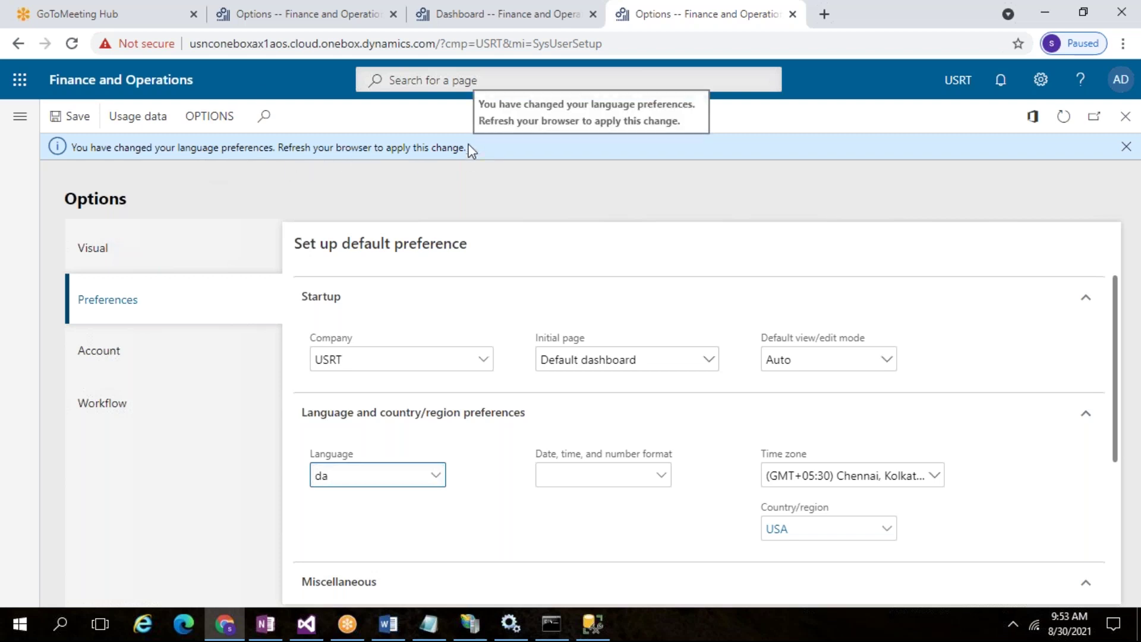
Refresh the page and browse the Danish-language module list.
click(72, 43)
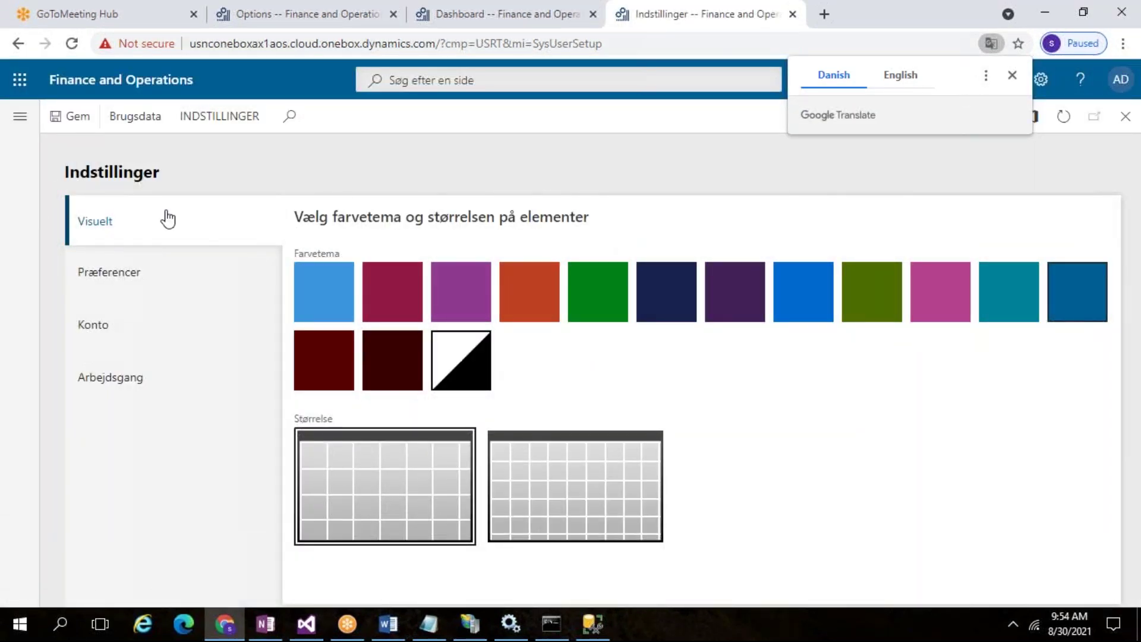
click(20, 116)
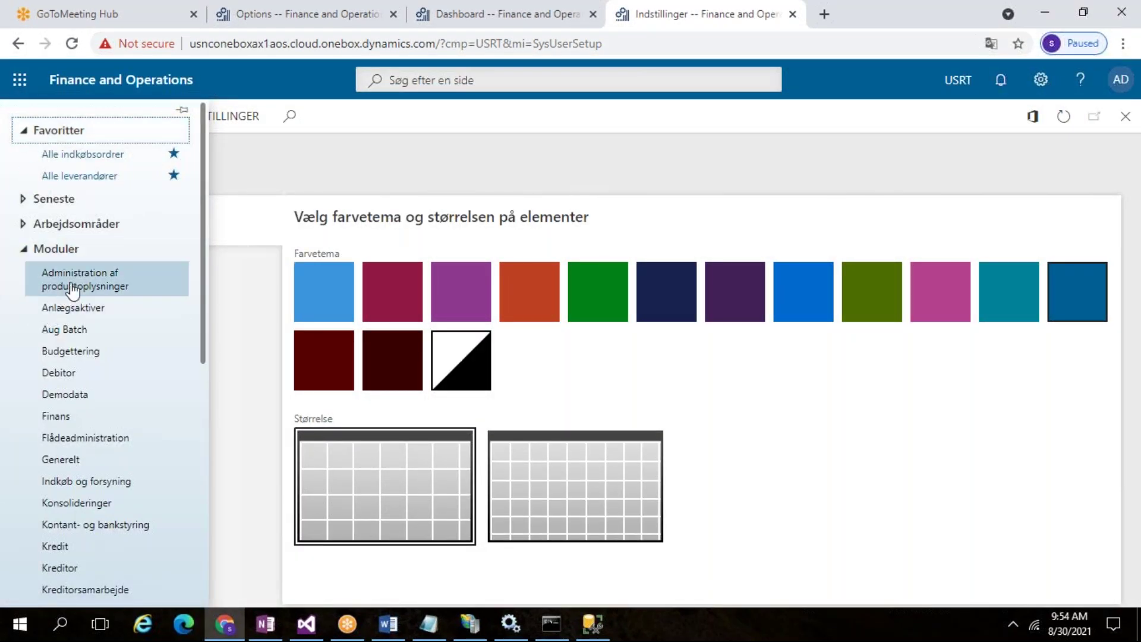
scroll(116, 451, down, 5)
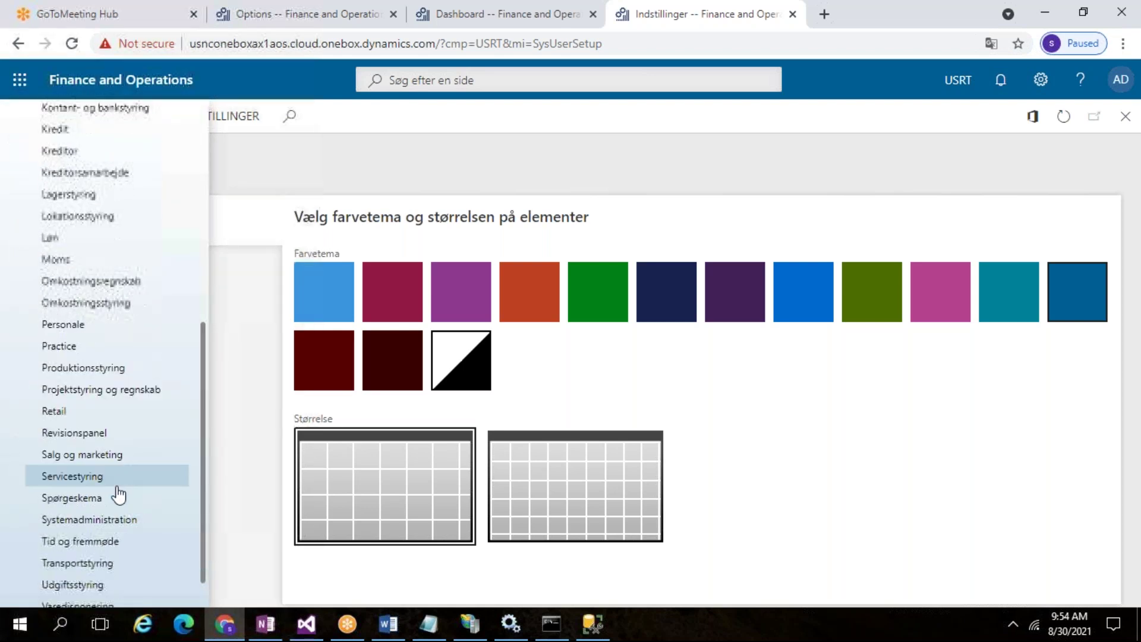
scroll(118, 494, down, 1)
scroll(116, 497, up, 6)
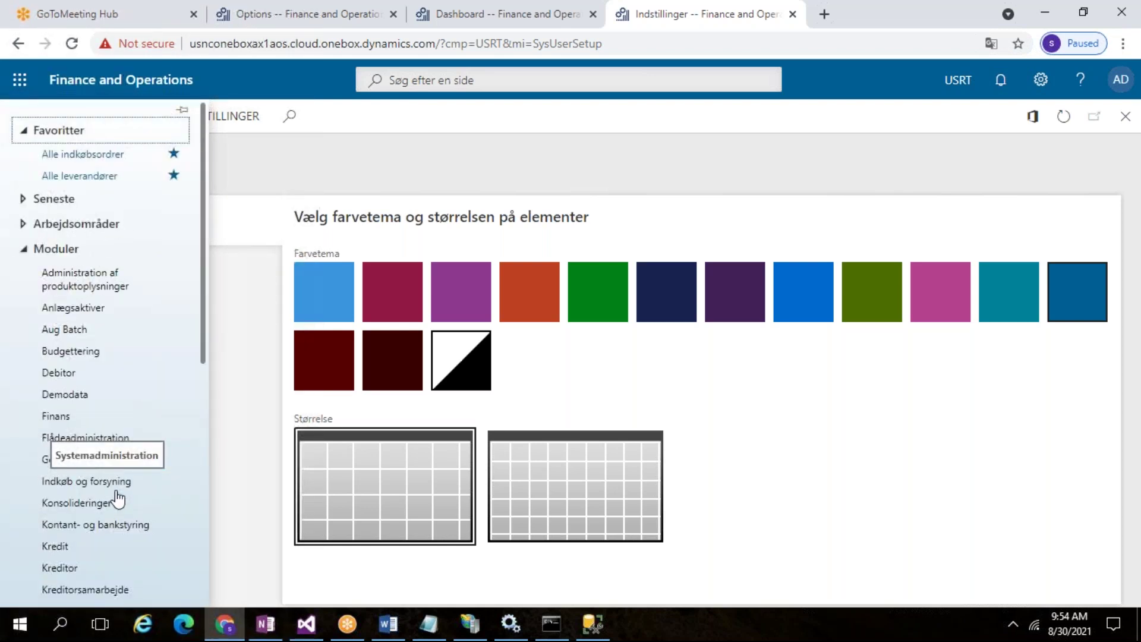
click(502, 178)
Set Sprog back to en-US in Præferencer and reload the page.
click(149, 272)
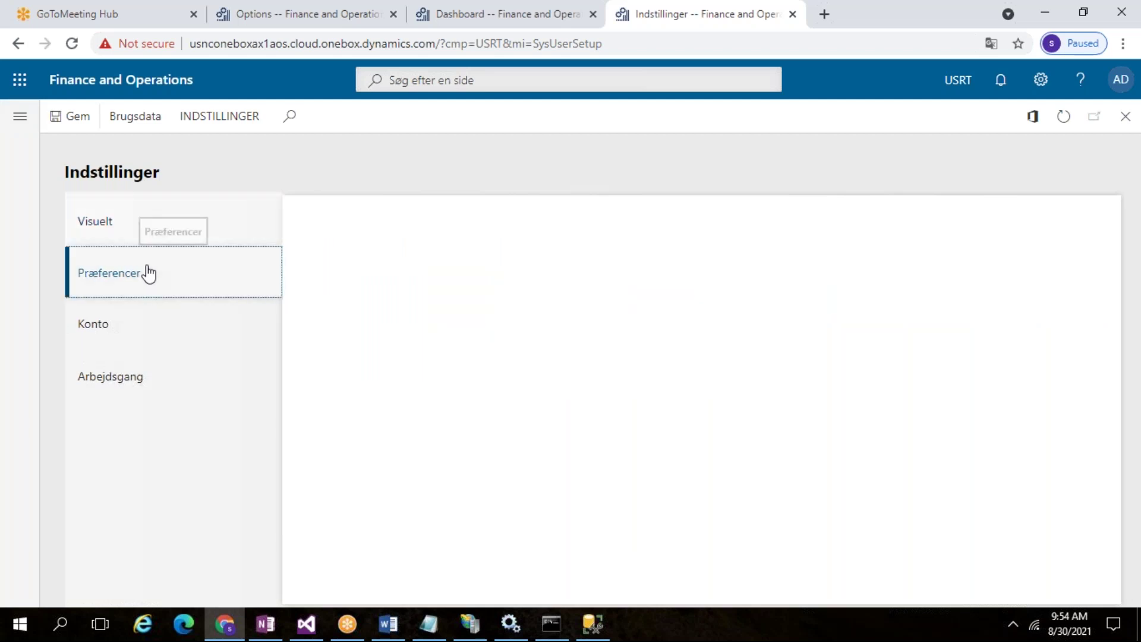
click(440, 449)
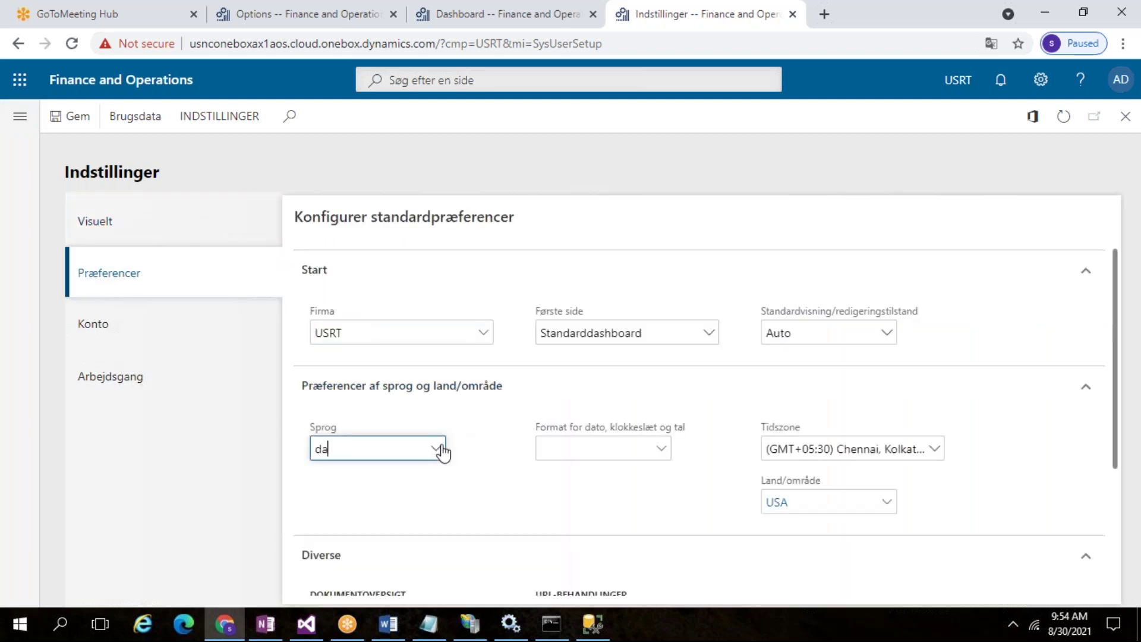
scroll(437, 387, down, 2)
scroll(423, 381, down, 3)
scroll(410, 356, down, 2)
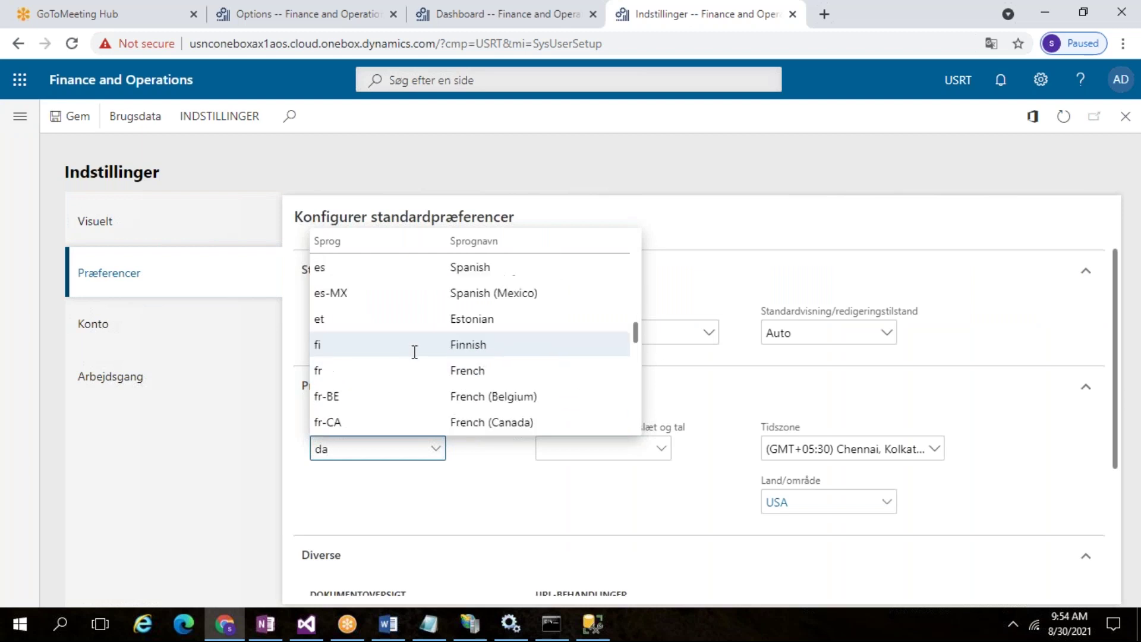
scroll(393, 350, up, 2)
click(378, 315)
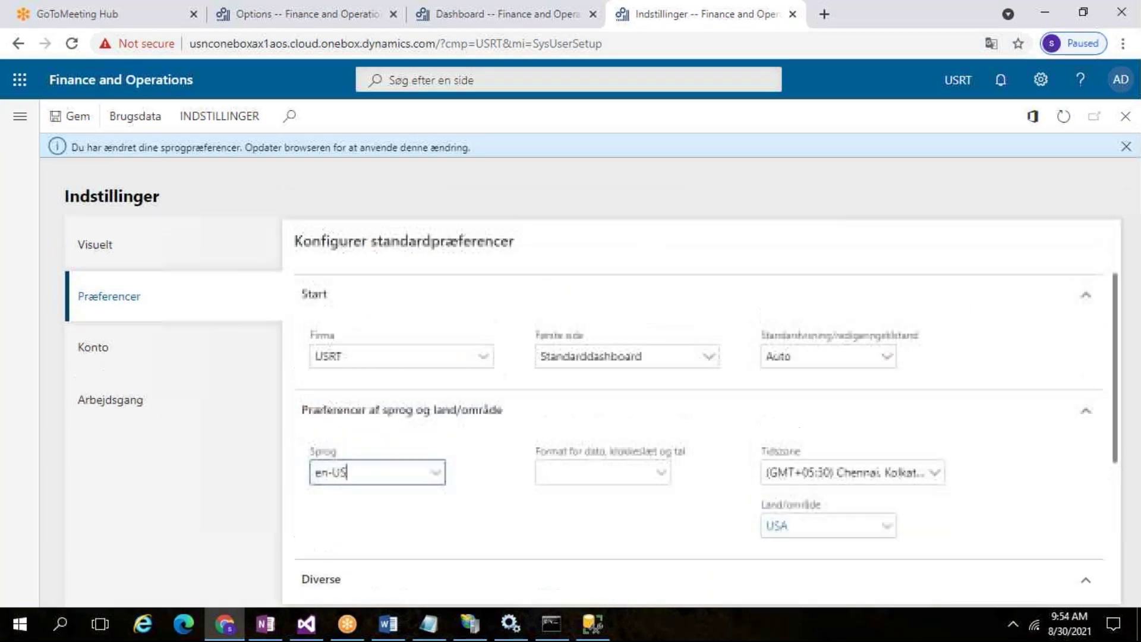
click(71, 44)
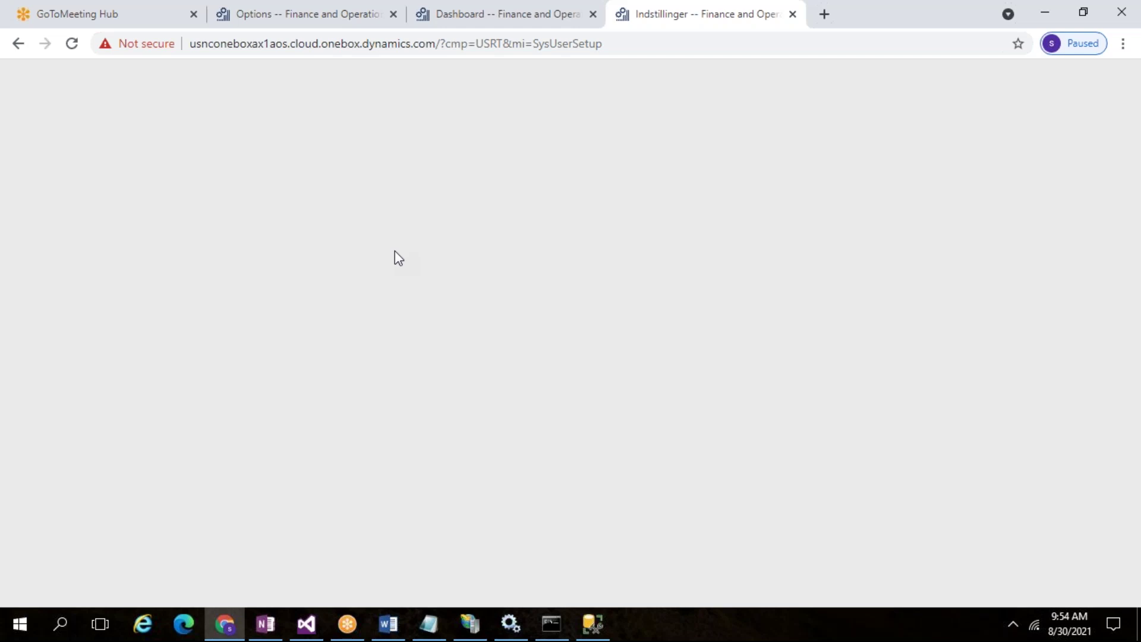
Reload Options in English and browse the format and time zone lists unchanged.
click(634, 46)
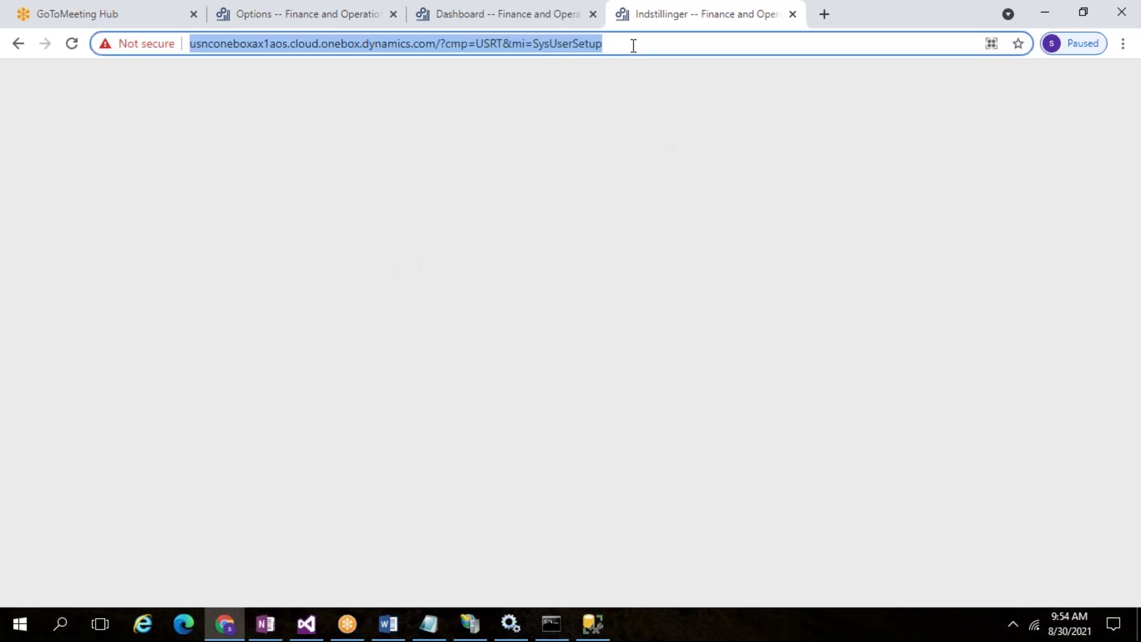
key(Return)
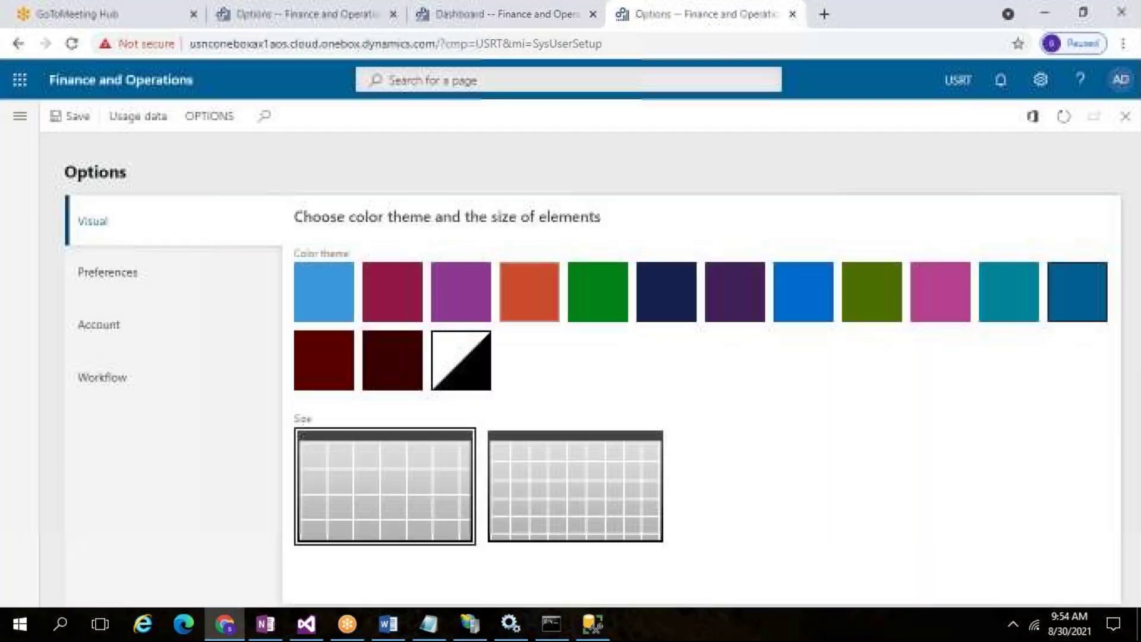
click(125, 282)
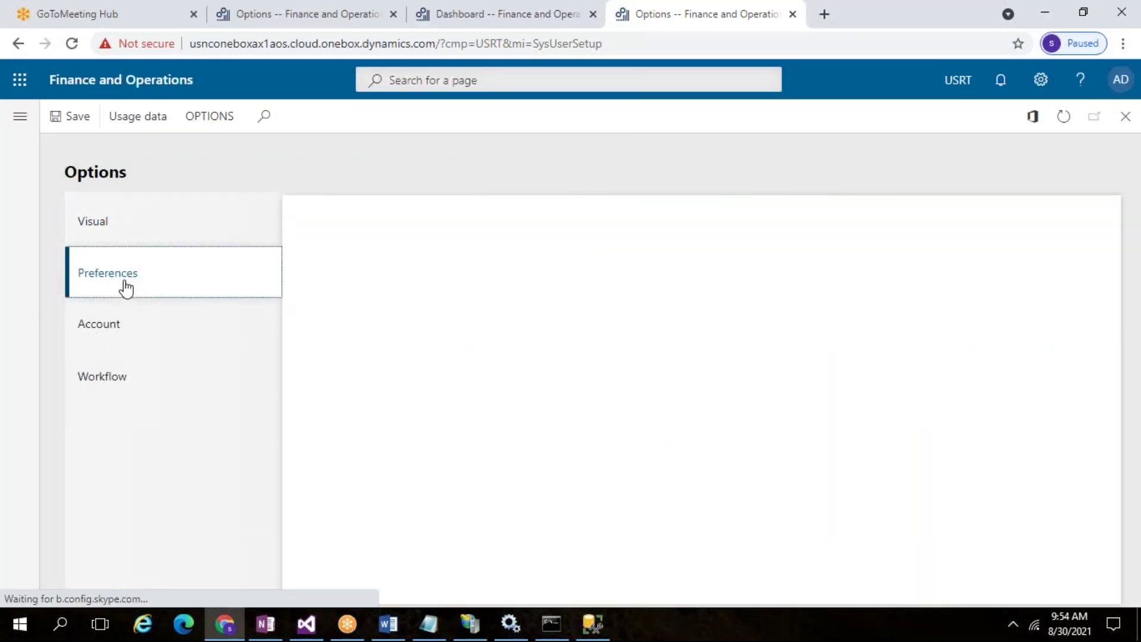
scroll(511, 476, down, 1)
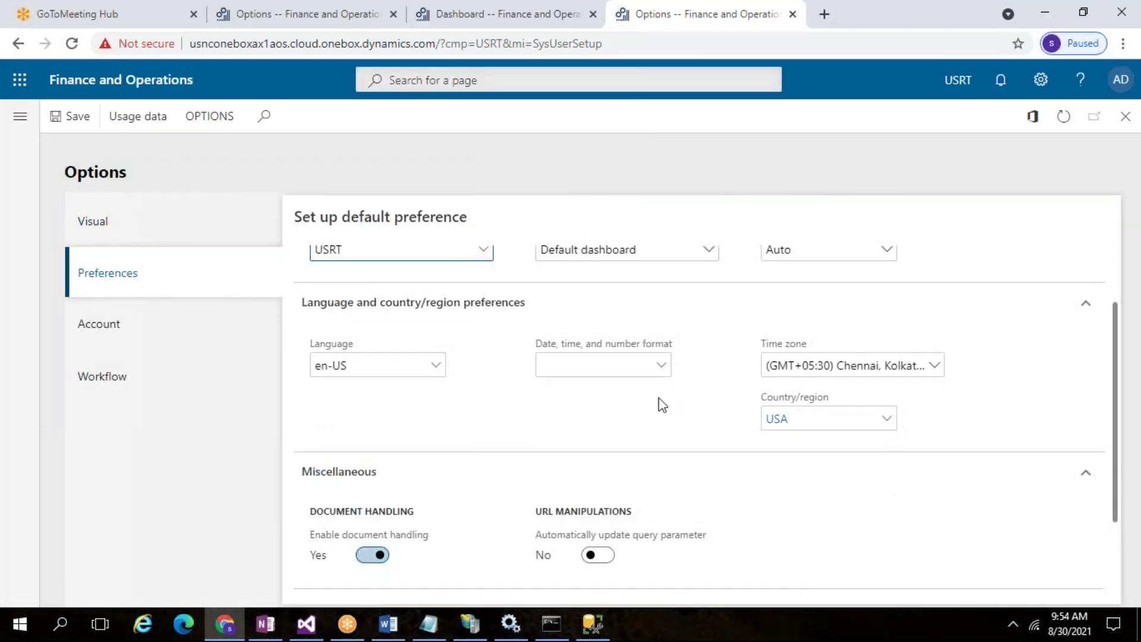
click(663, 368)
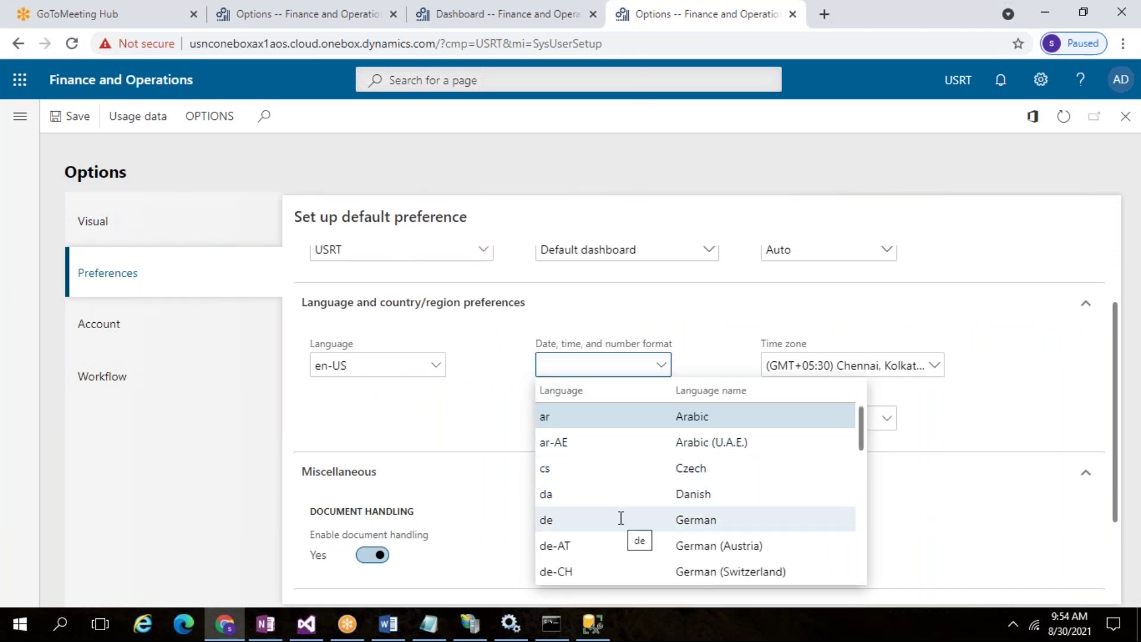
scroll(635, 511, down, 7)
scroll(630, 527, up, 7)
click(701, 309)
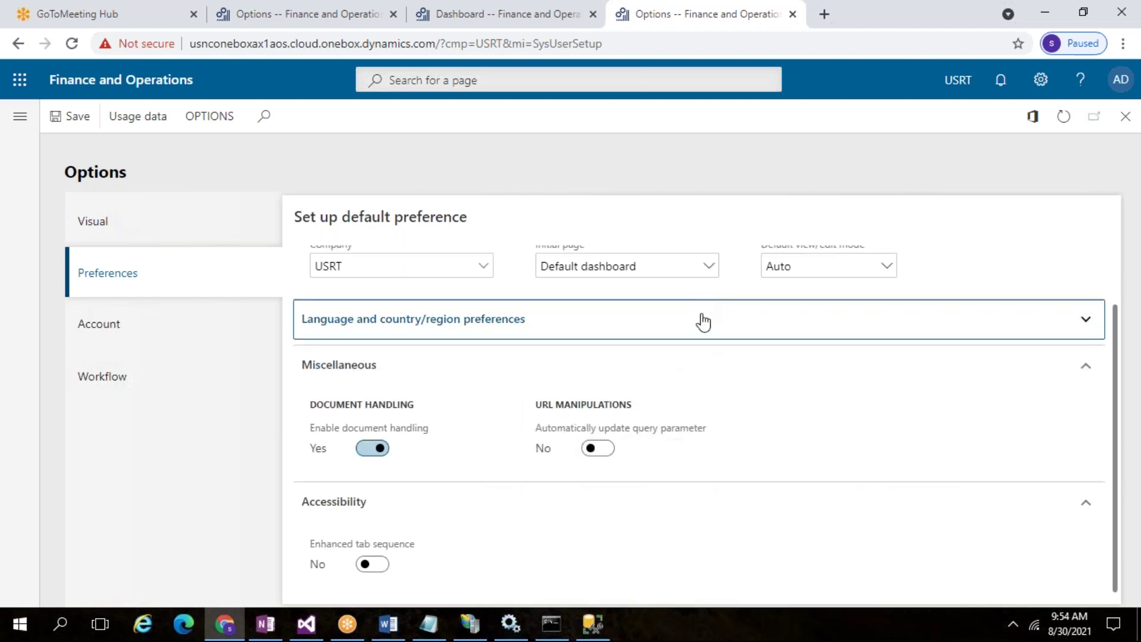
click(637, 319)
click(934, 382)
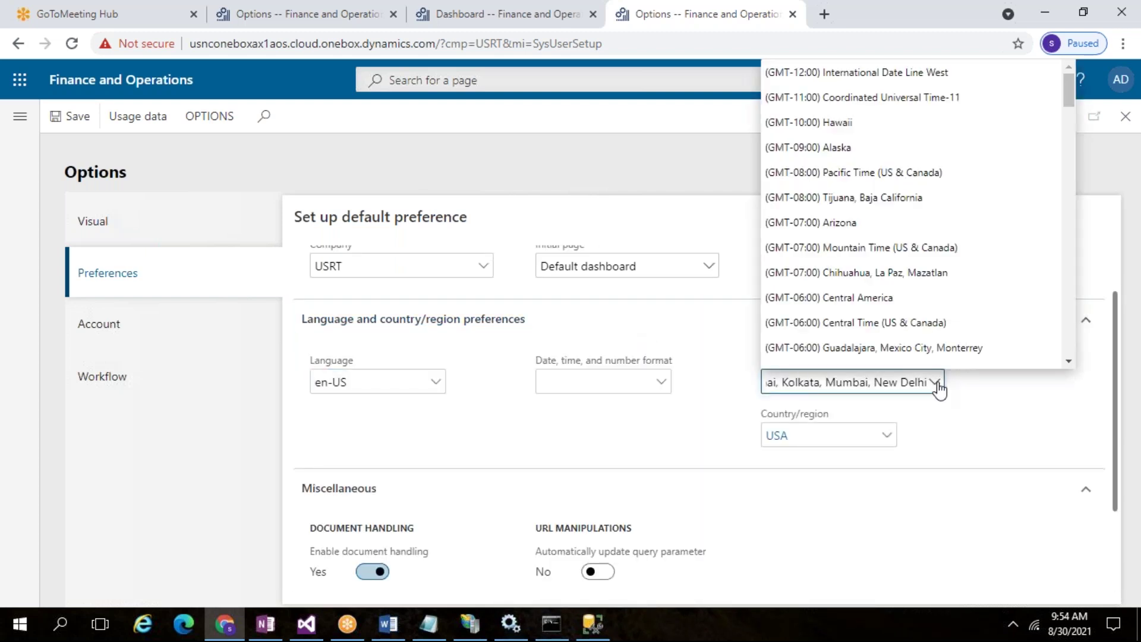
click(1023, 433)
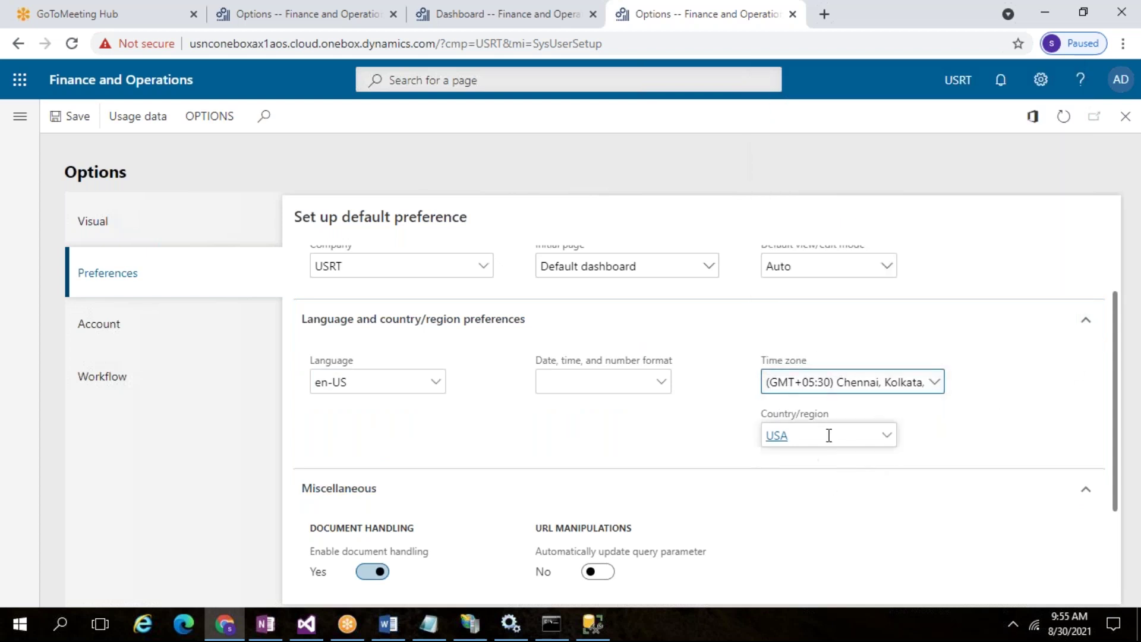
Toggle Enhanced tab sequence on and back off.
scroll(786, 497, down, 2)
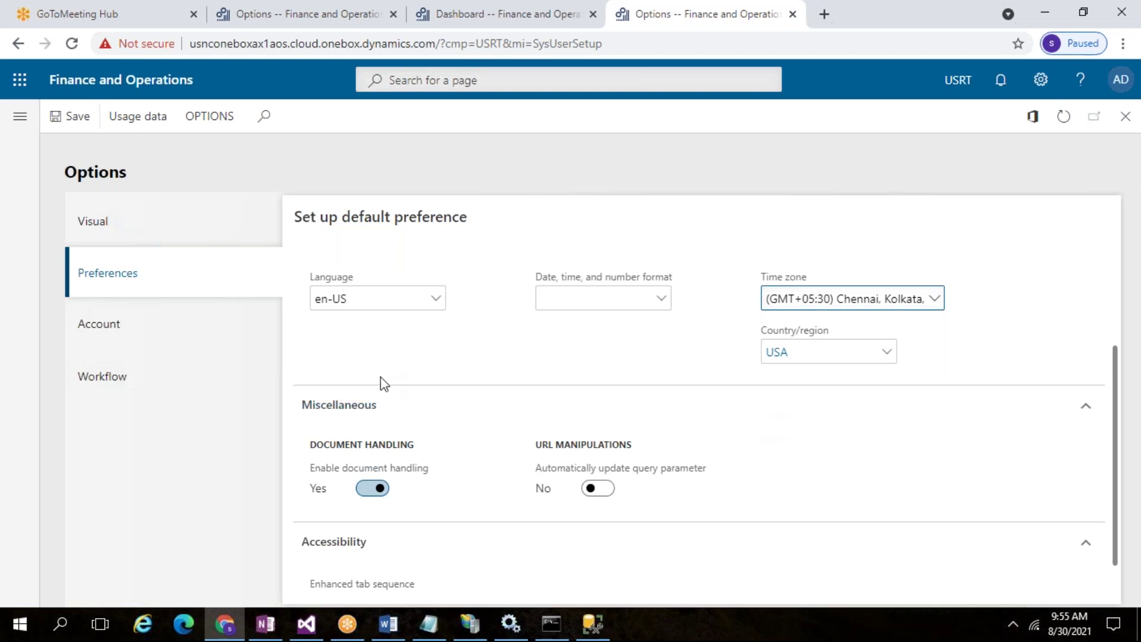
scroll(381, 381, down, 1)
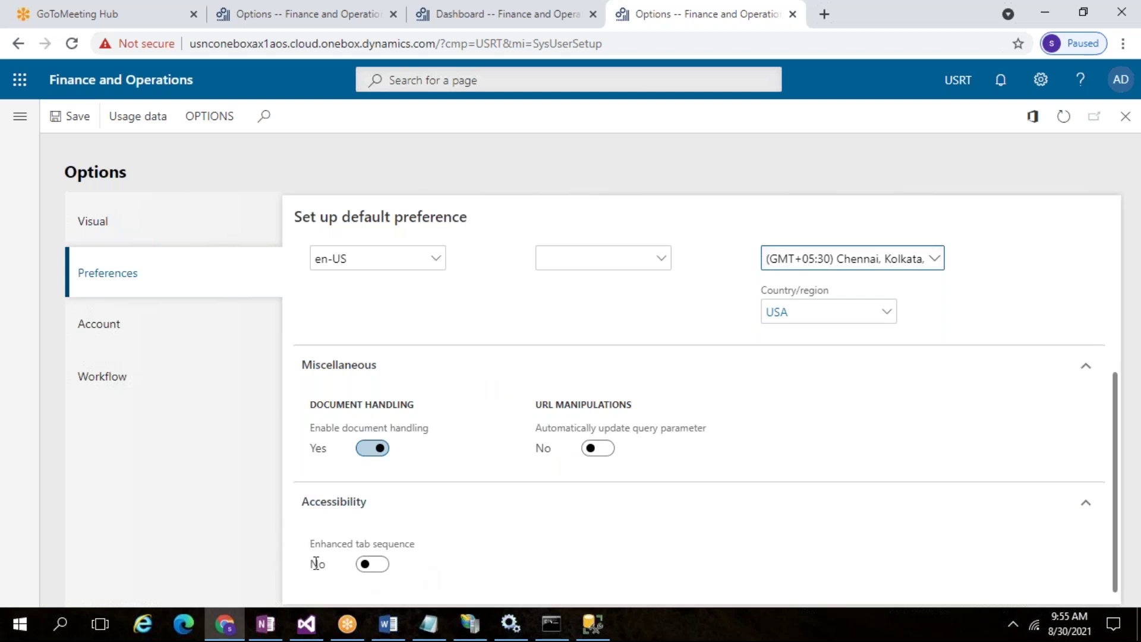
click(371, 565)
click(370, 564)
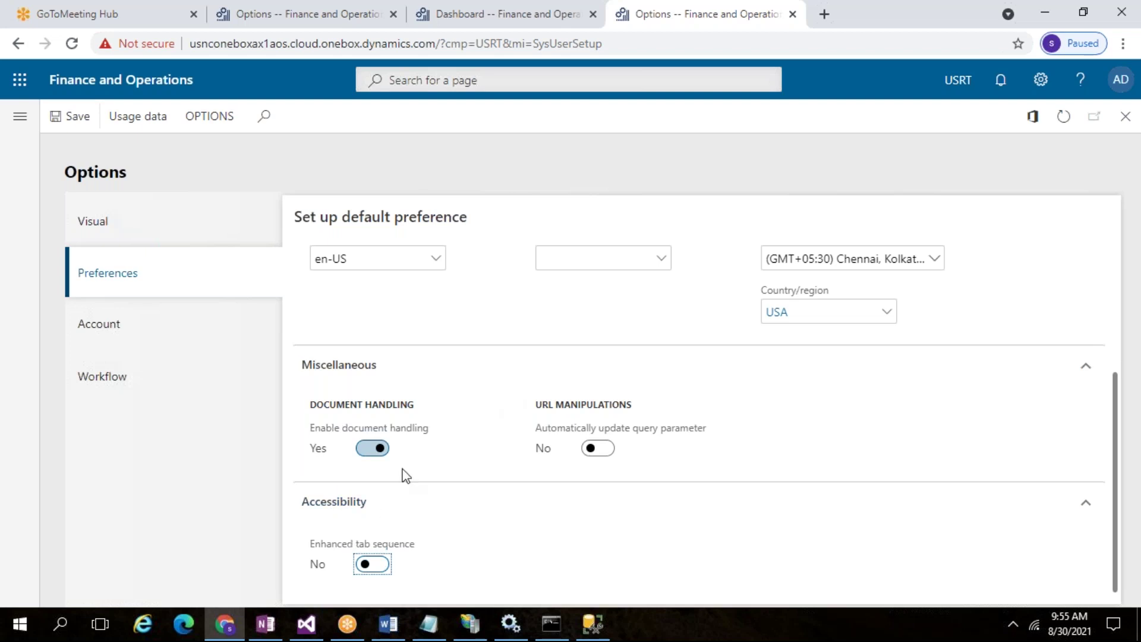
scroll(428, 405, up, 3)
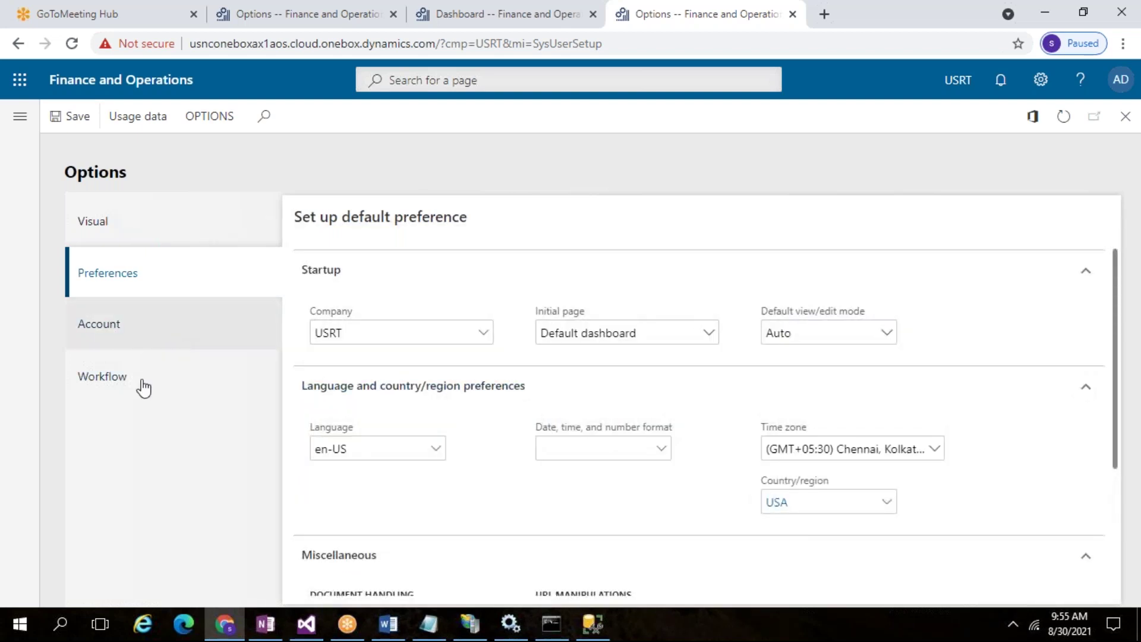
Review the Account information settings.
click(121, 342)
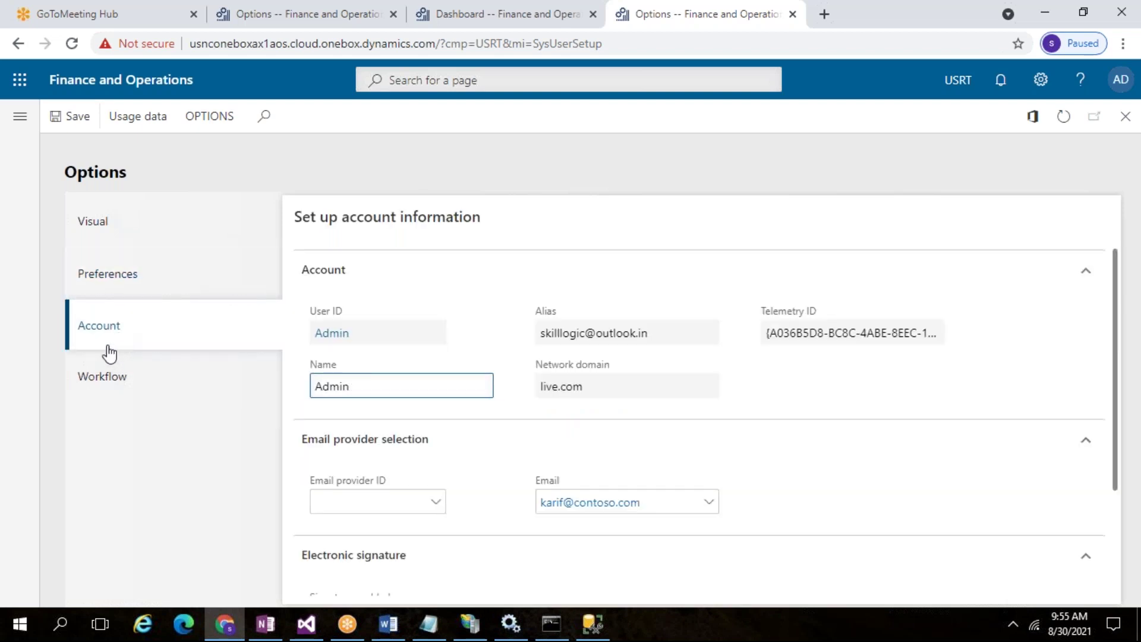
scroll(854, 499, down, 3)
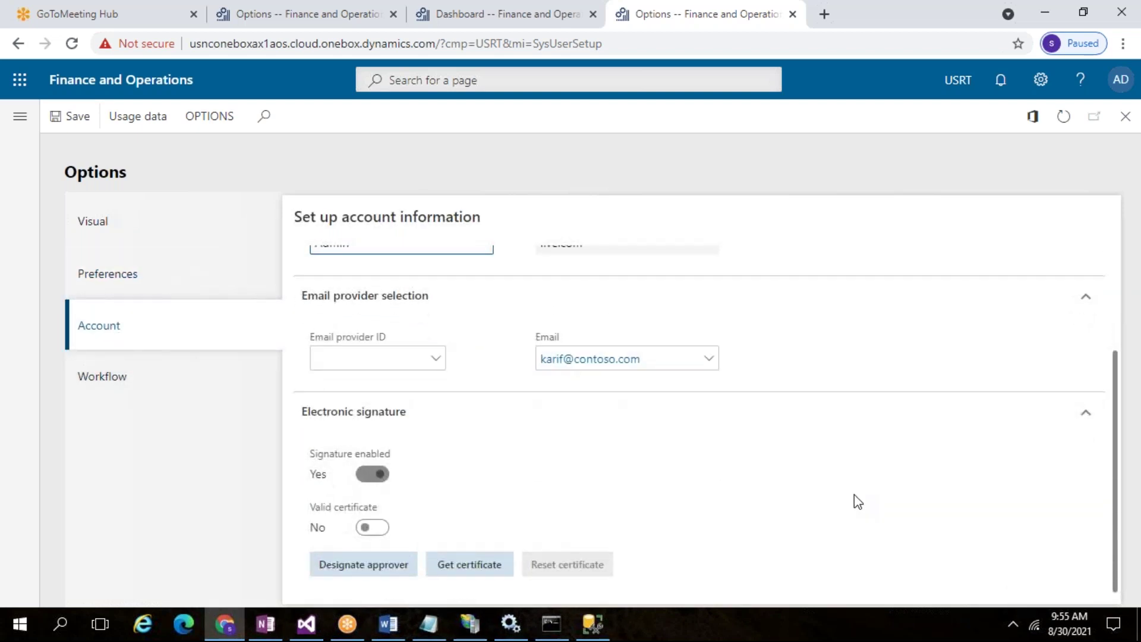
scroll(854, 499, up, 3)
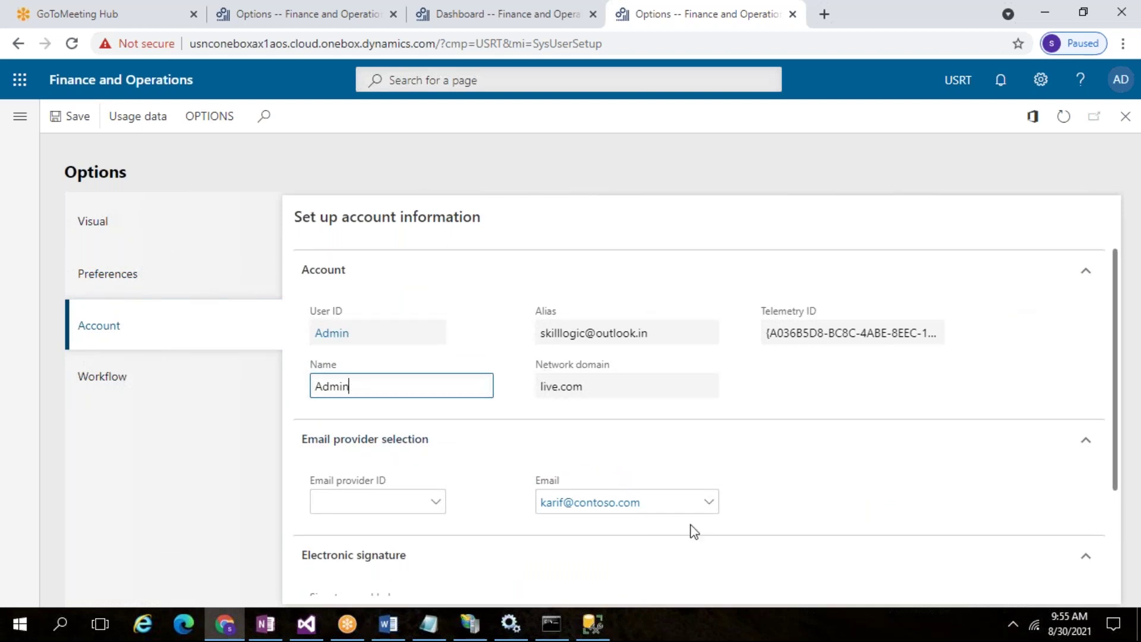
scroll(842, 501, down, 2)
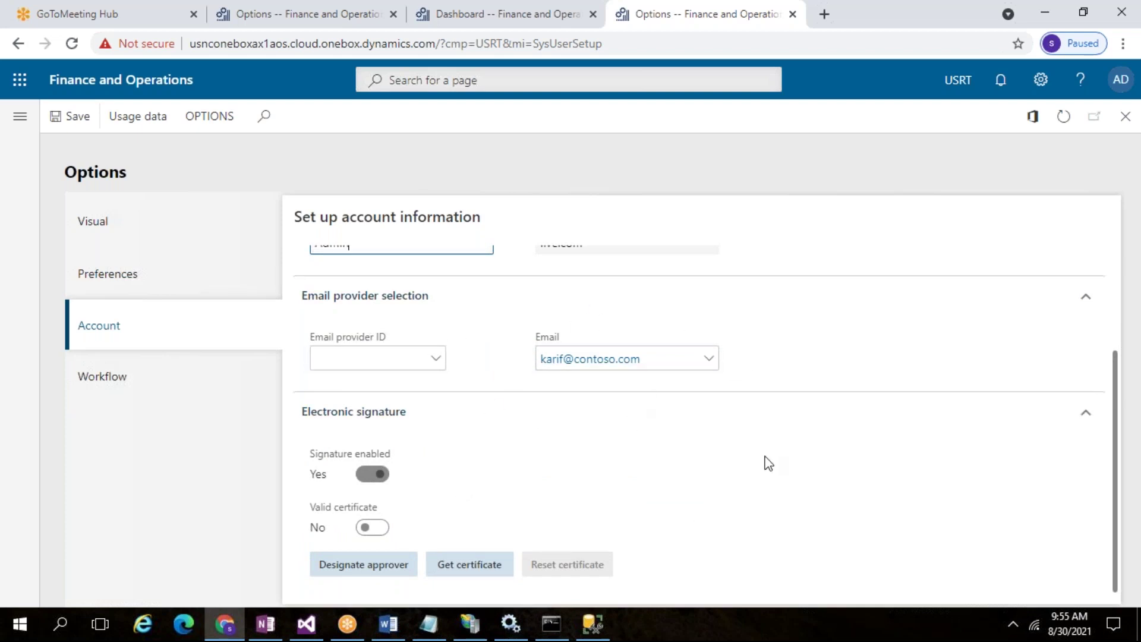
Show Workflow options with the Delegation section expanded.
click(120, 392)
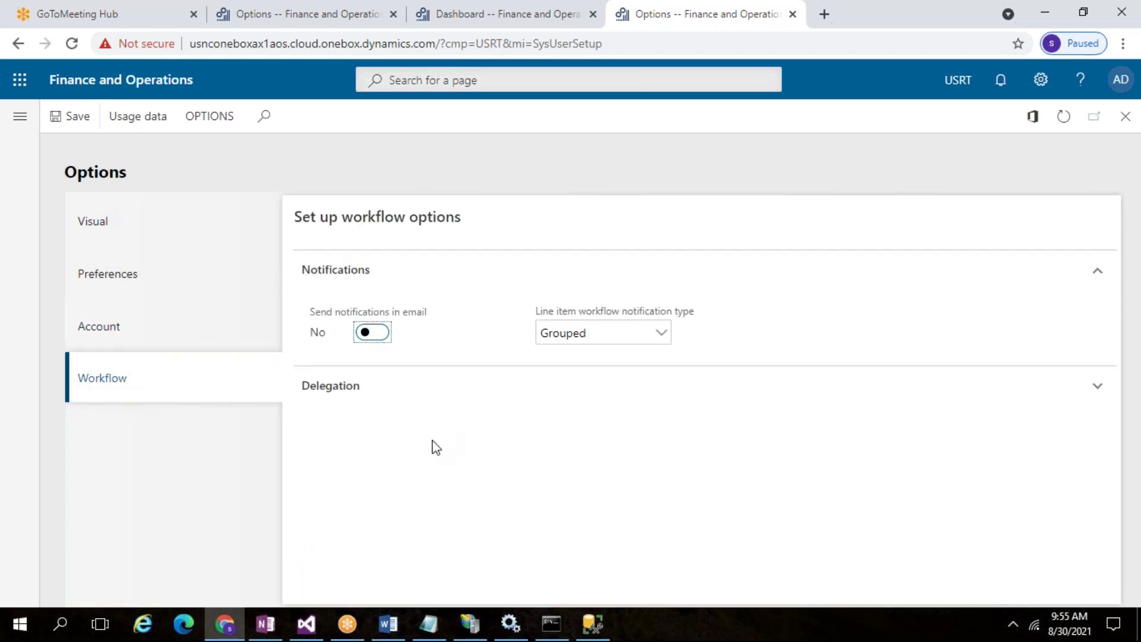
click(344, 386)
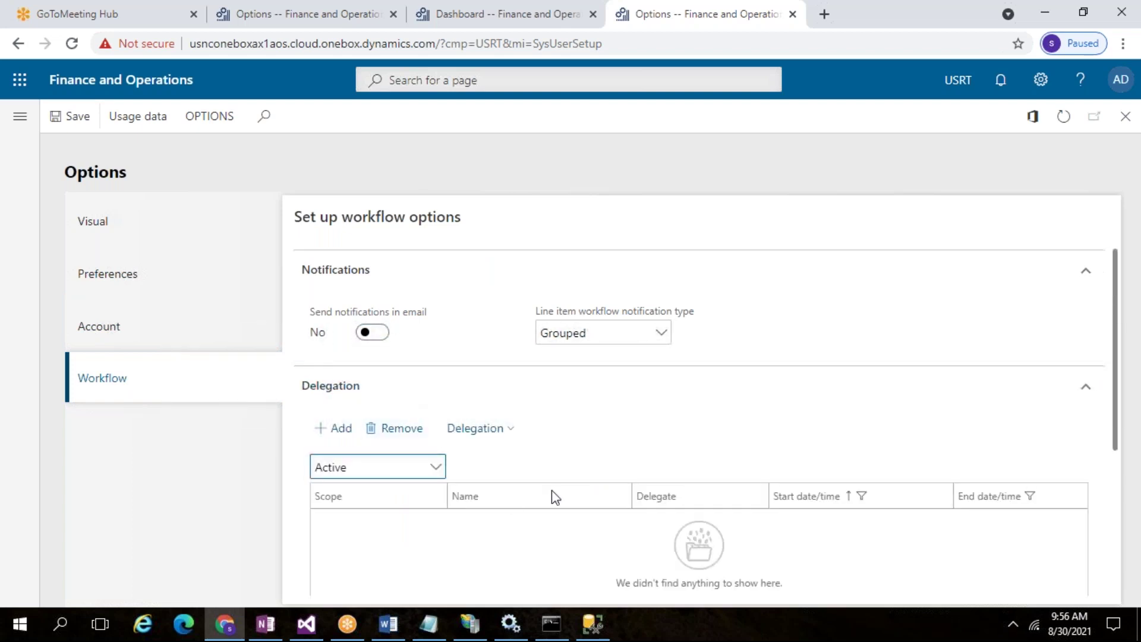
scroll(541, 497, down, 1)
scroll(526, 502, down, 3)
scroll(520, 504, up, 4)
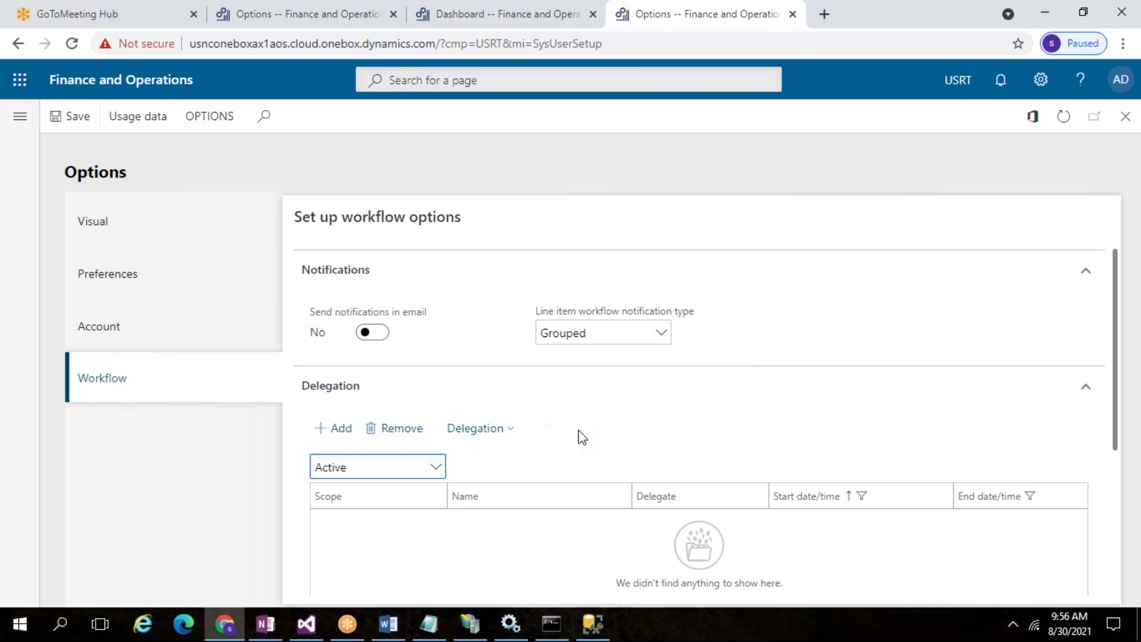
Open Usage data and reset saved usage data for the current user, then for all users.
click(144, 127)
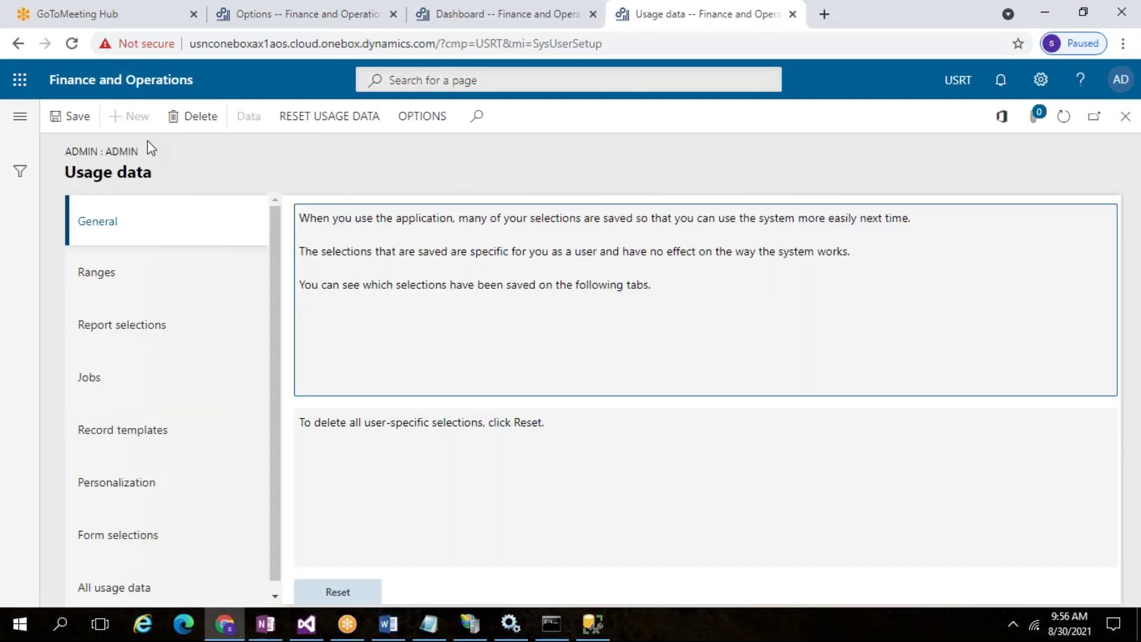
click(339, 116)
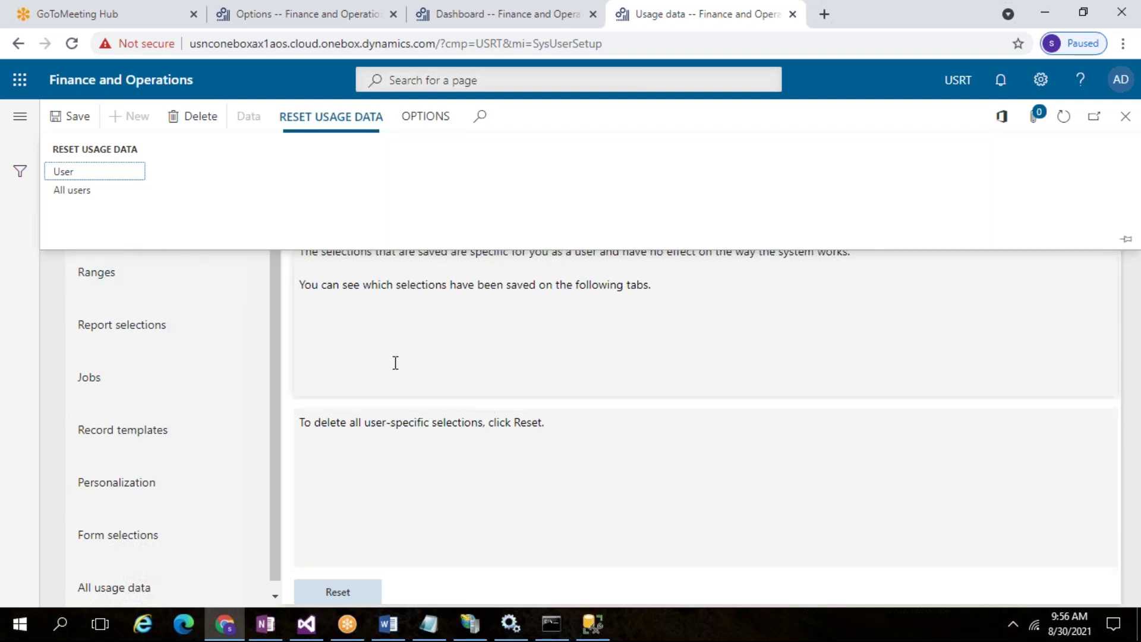
click(66, 172)
click(591, 363)
click(325, 119)
click(102, 192)
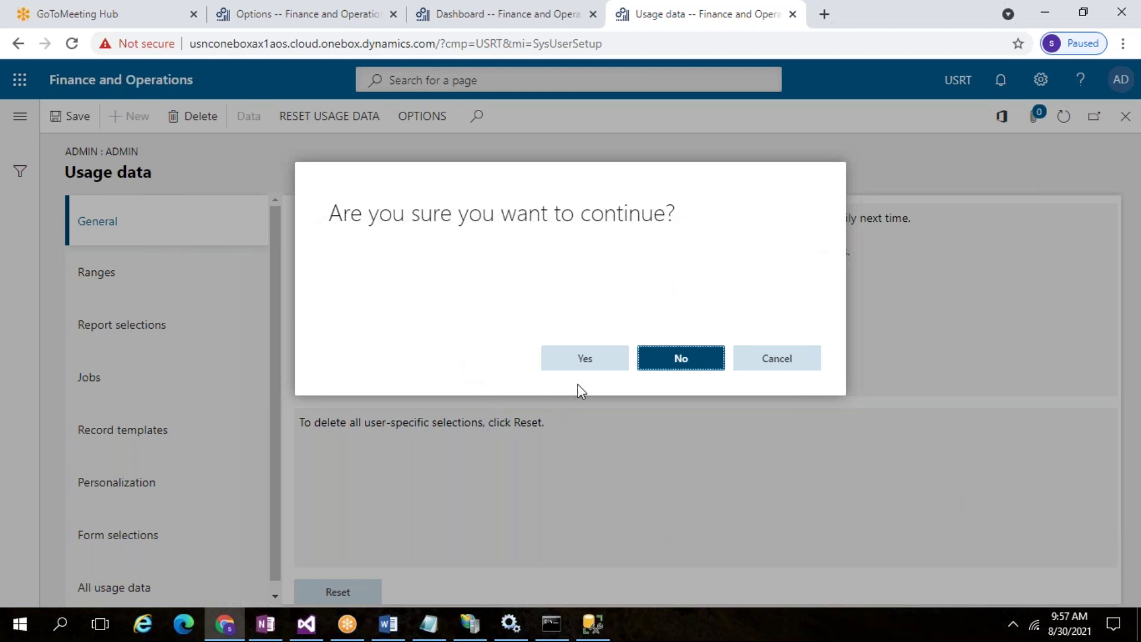
click(584, 362)
Reset the current user's usage data once more and close the Usage data page.
click(352, 118)
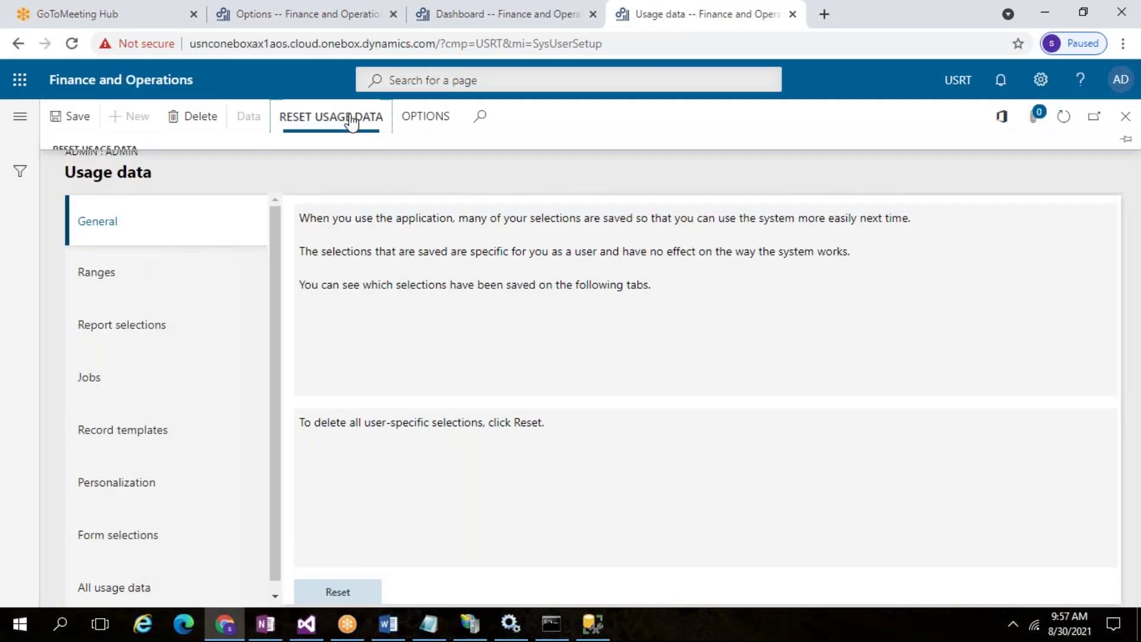
click(95, 171)
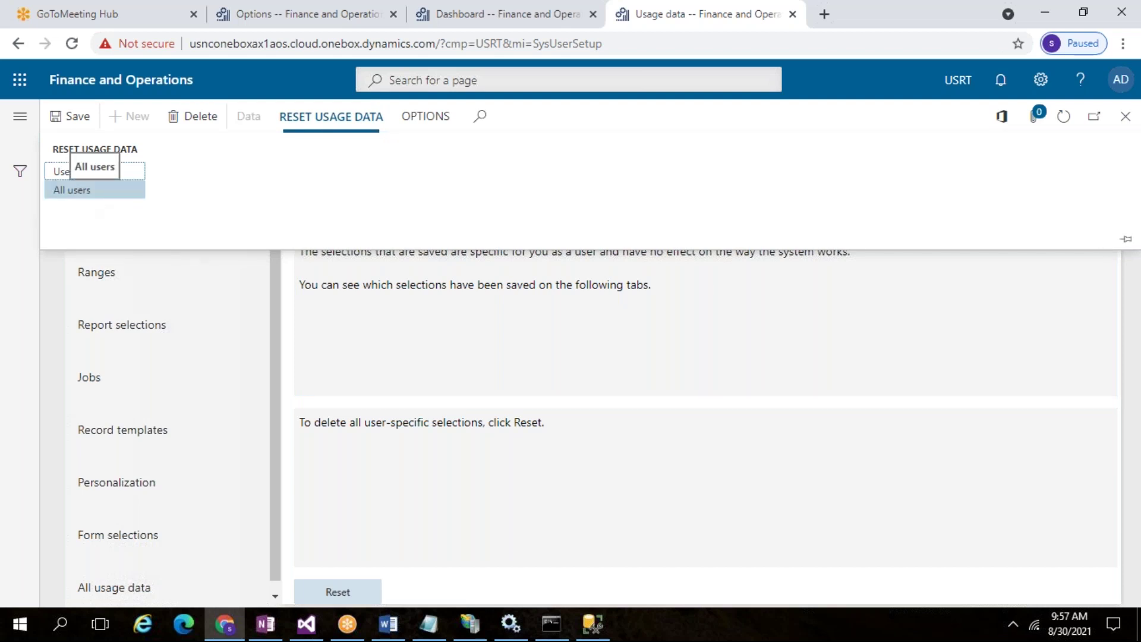
click(63, 171)
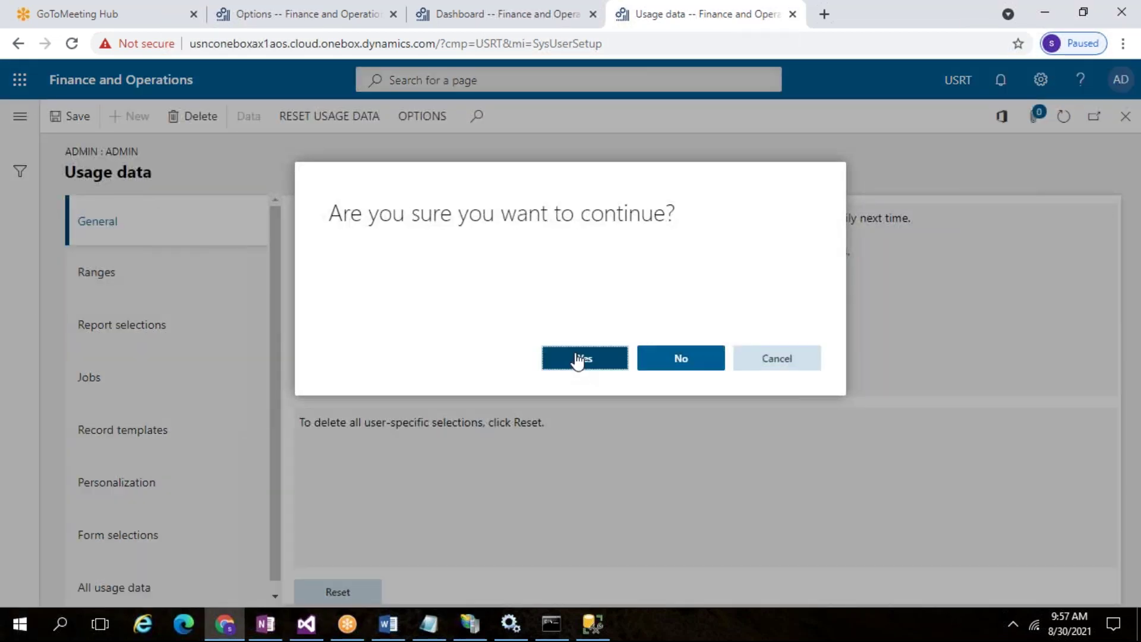
click(580, 360)
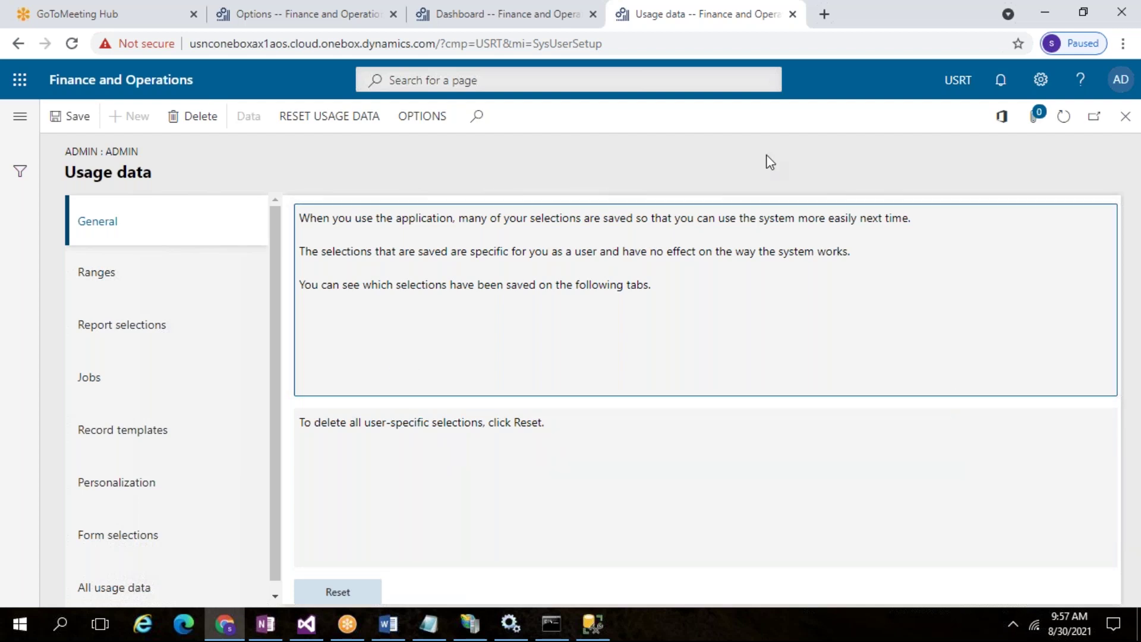
click(1124, 118)
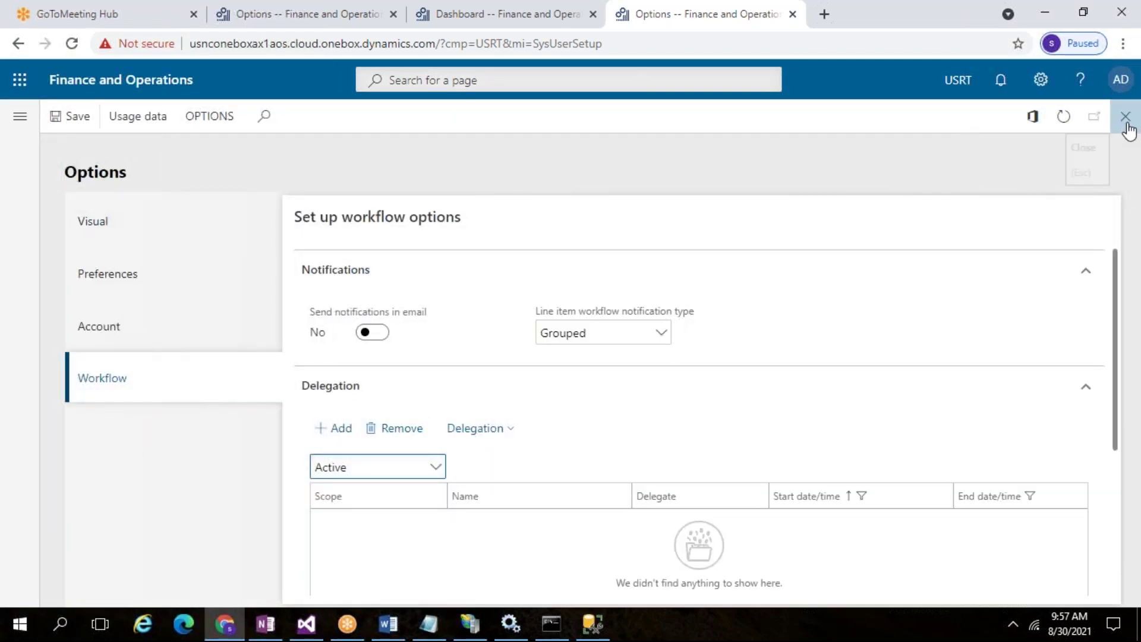
Close Options to reach the Contoso Retail USA dashboard, then bring up the Settings gear menu.
click(1125, 122)
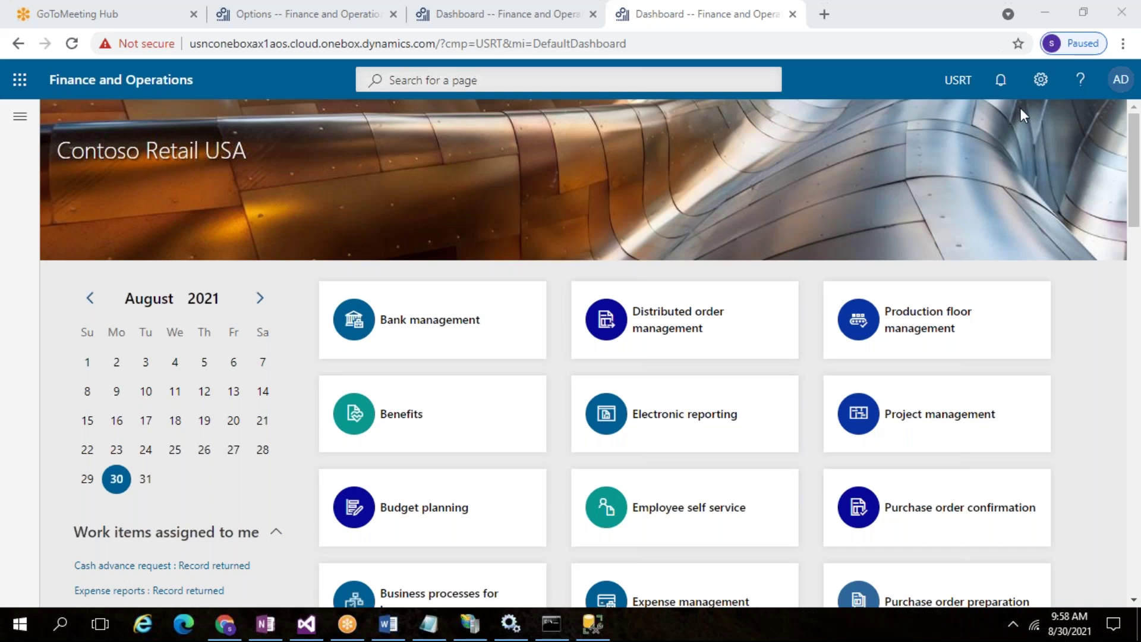
click(1041, 80)
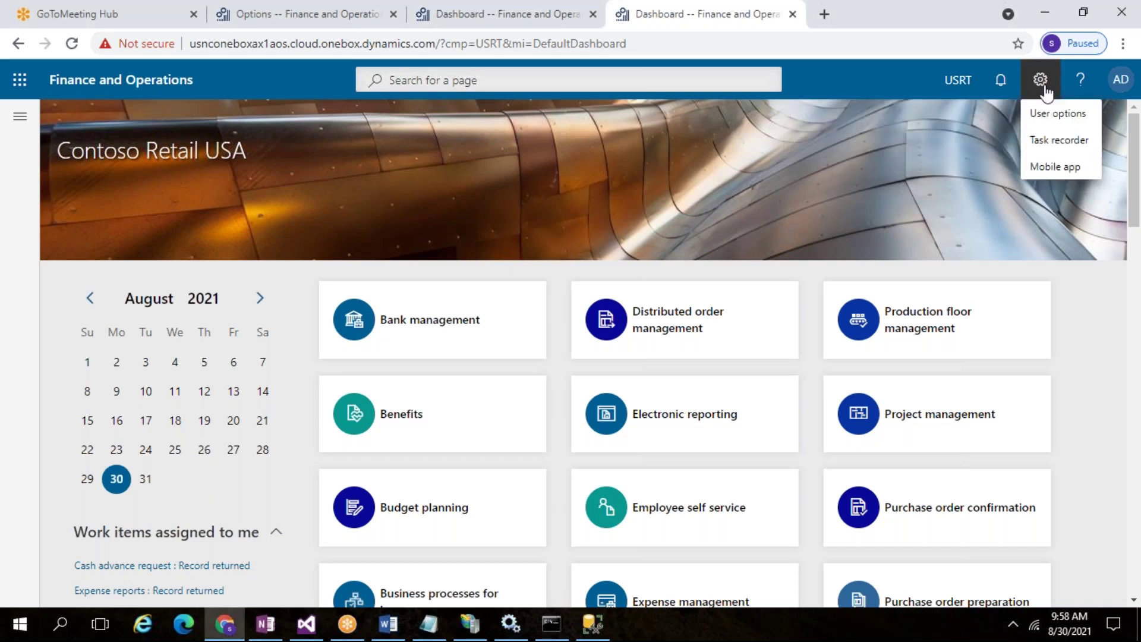
click(1045, 89)
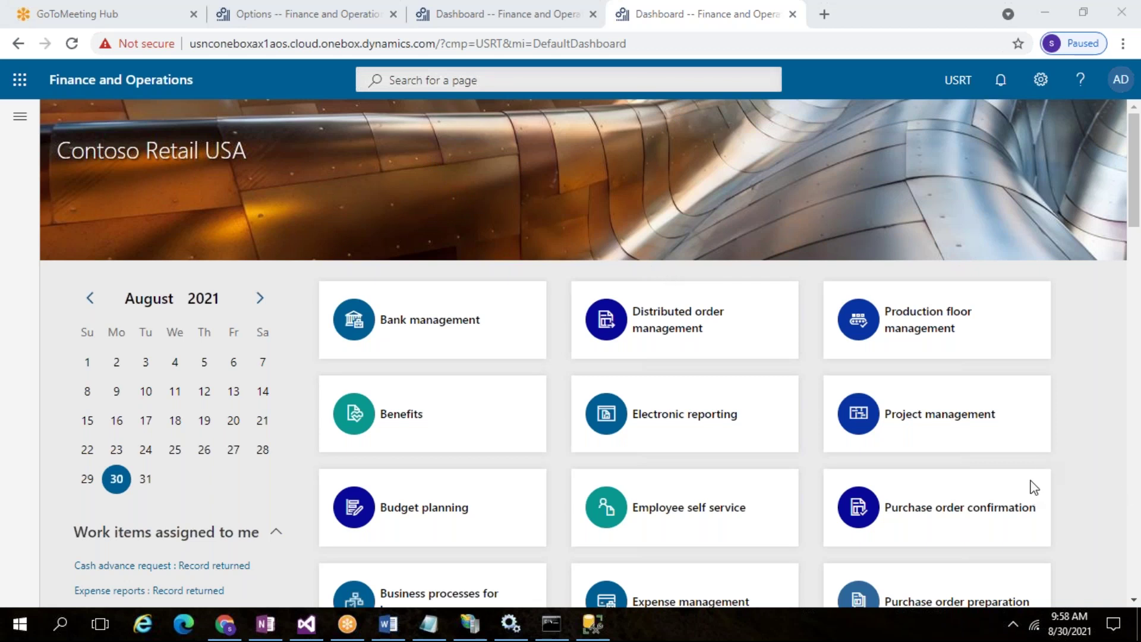
click(632, 221)
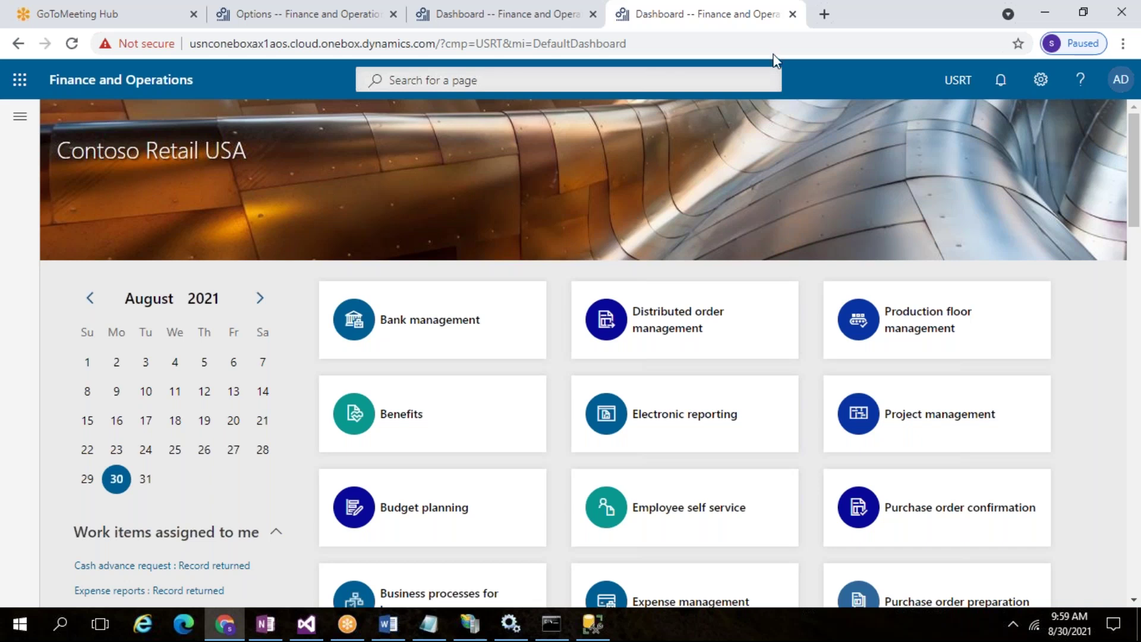
click(1041, 79)
Review User options' Account tab and Preferences with startup company USRT, then close the page.
click(1059, 114)
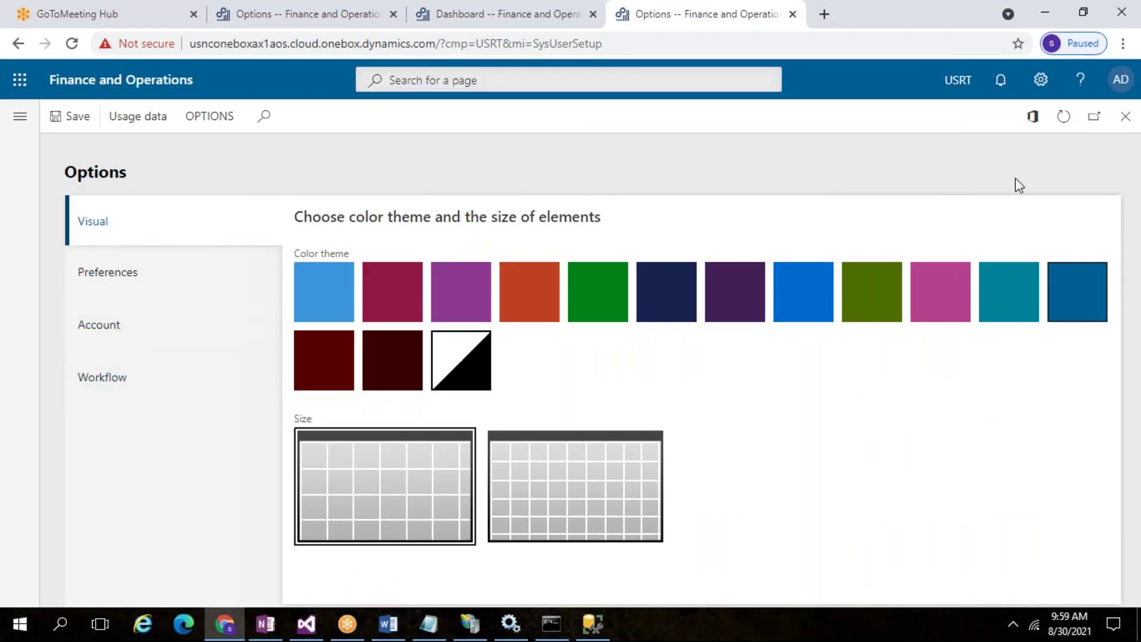
click(110, 332)
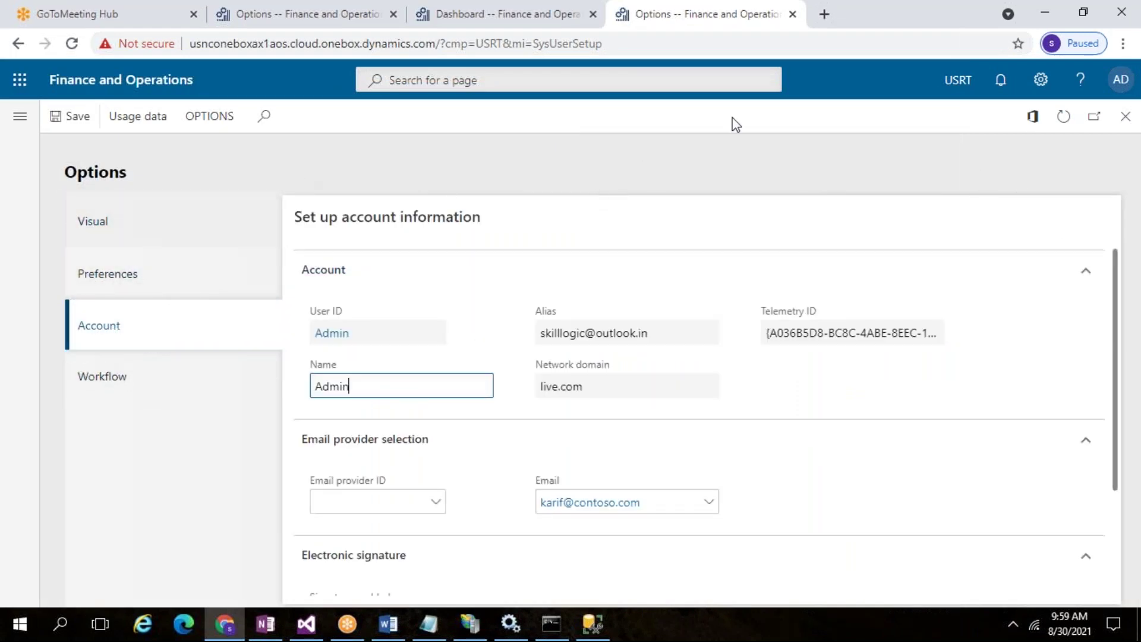
click(1043, 86)
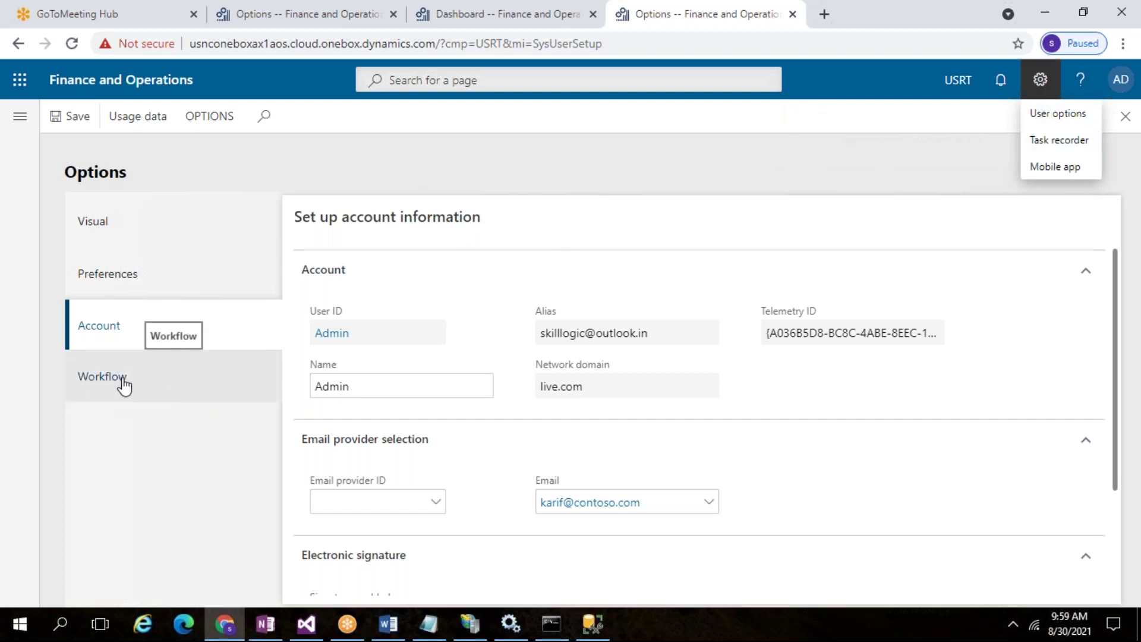
click(109, 287)
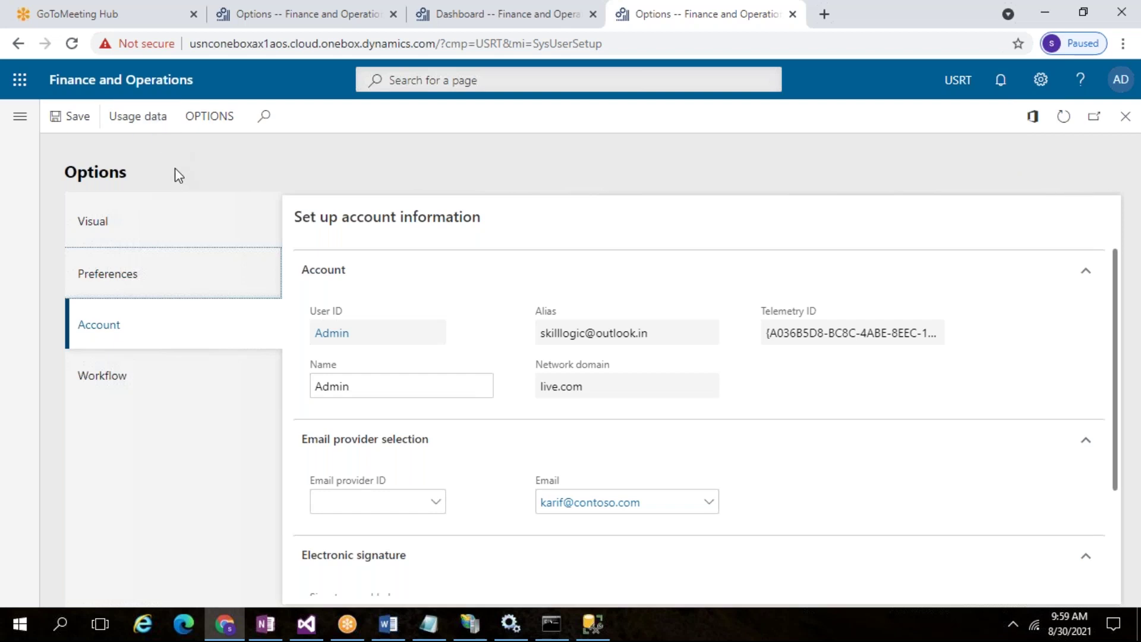
click(141, 277)
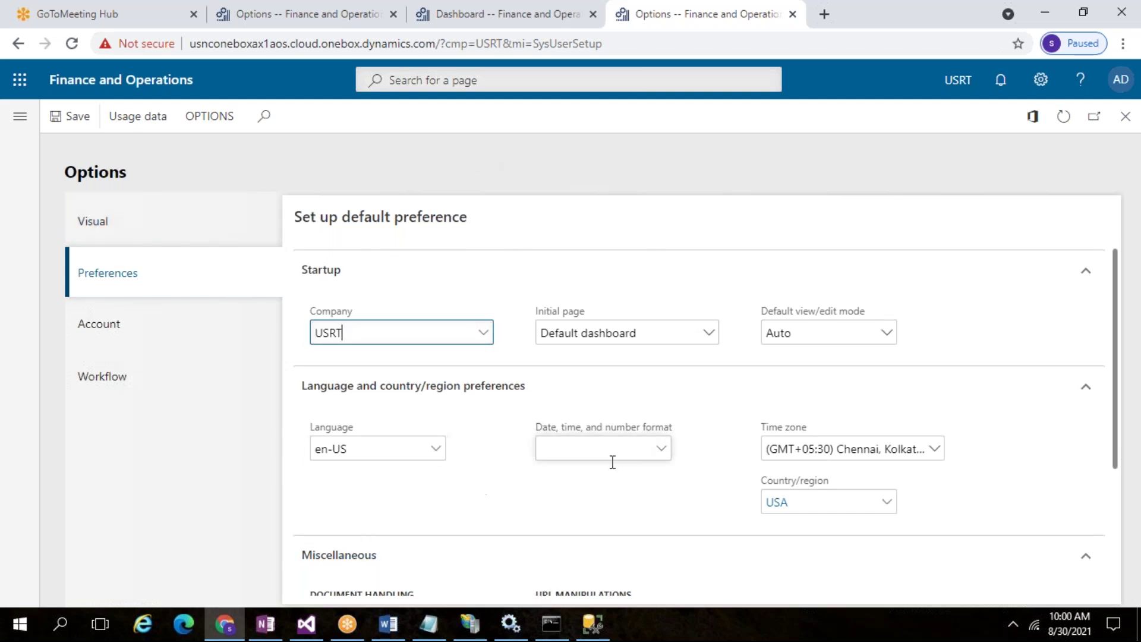
click(1125, 115)
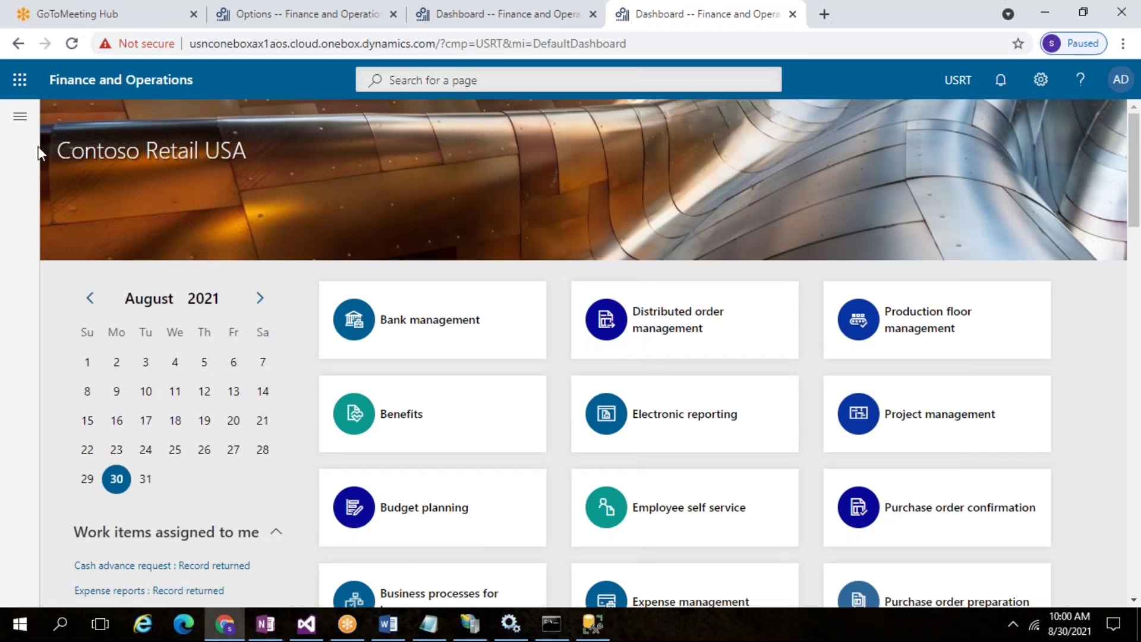
Browse the module list in the navigation pane, then close it.
click(19, 116)
scroll(81, 494, down, 5)
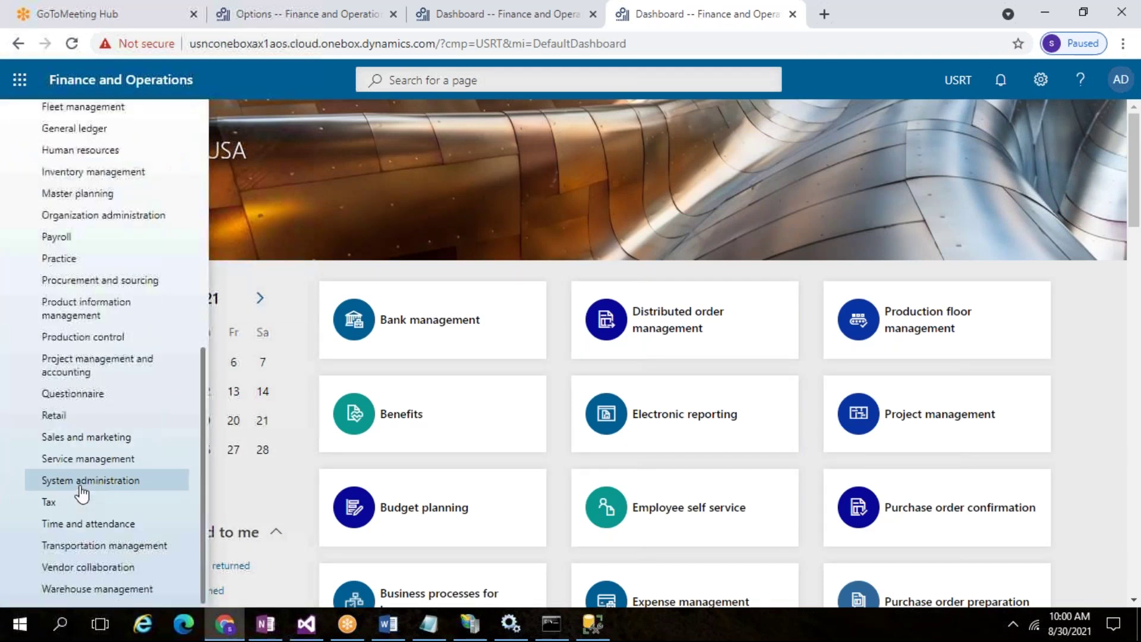
click(876, 215)
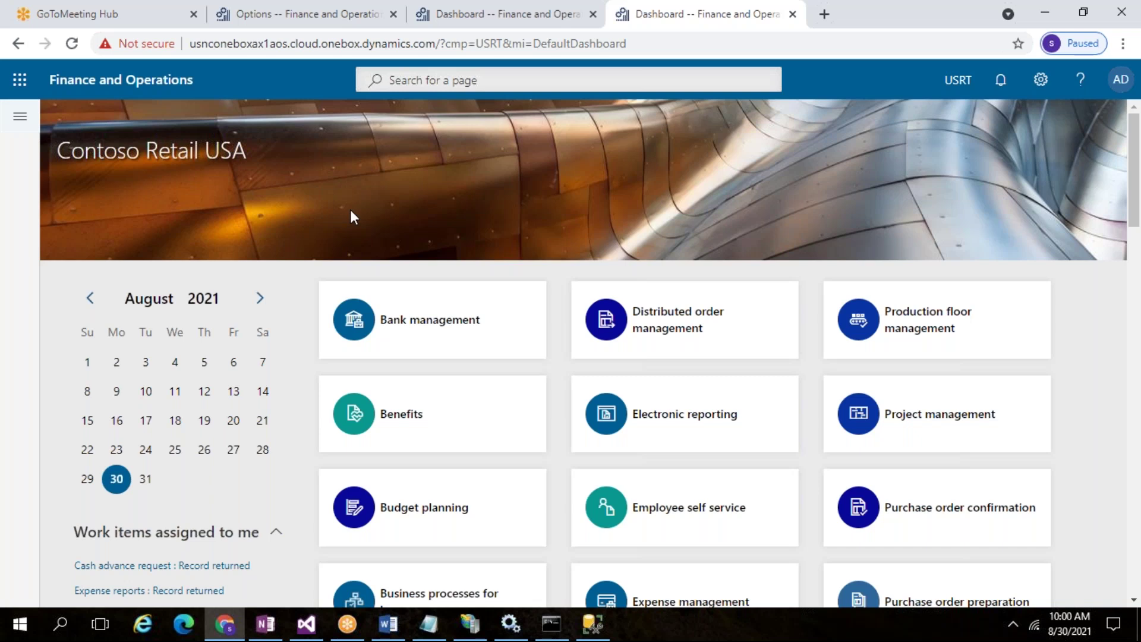
click(961, 93)
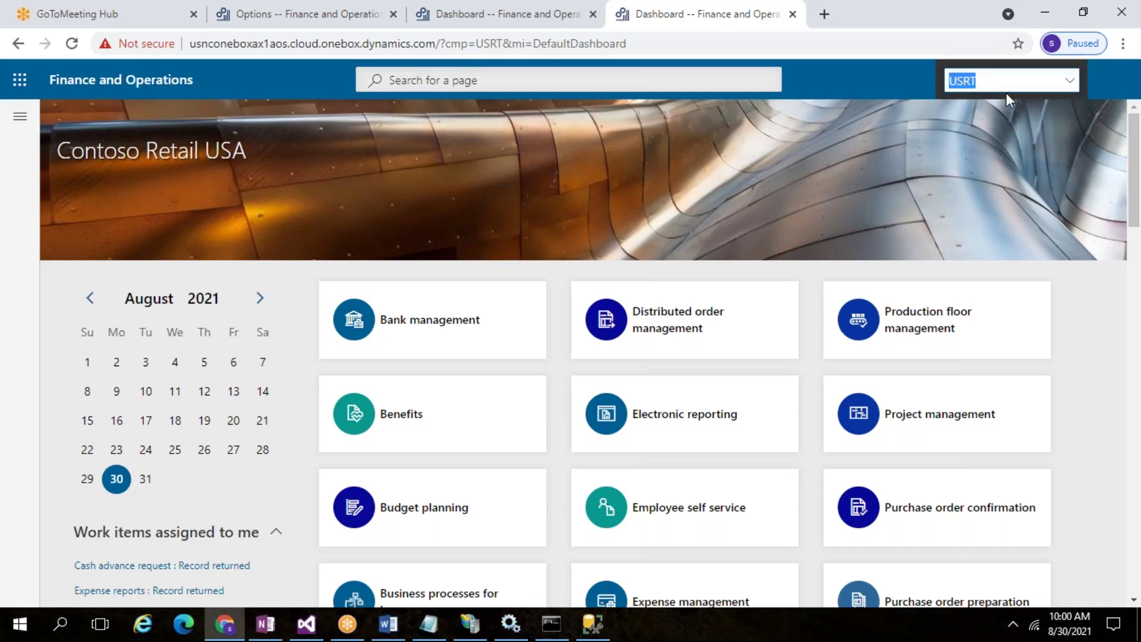
click(1073, 81)
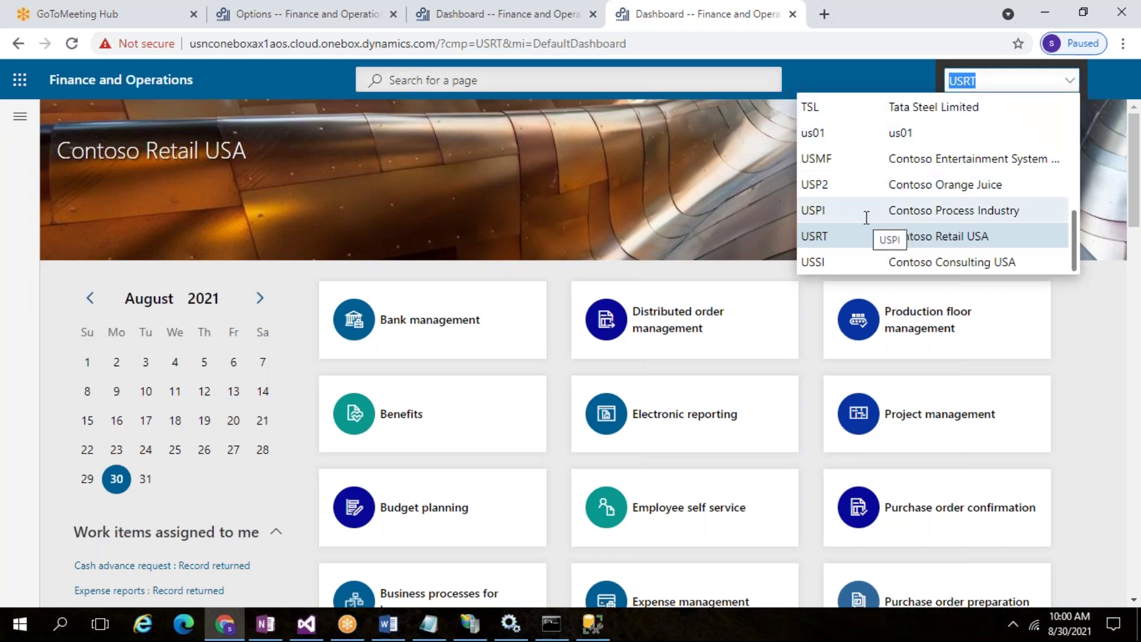
scroll(871, 169, up, 3)
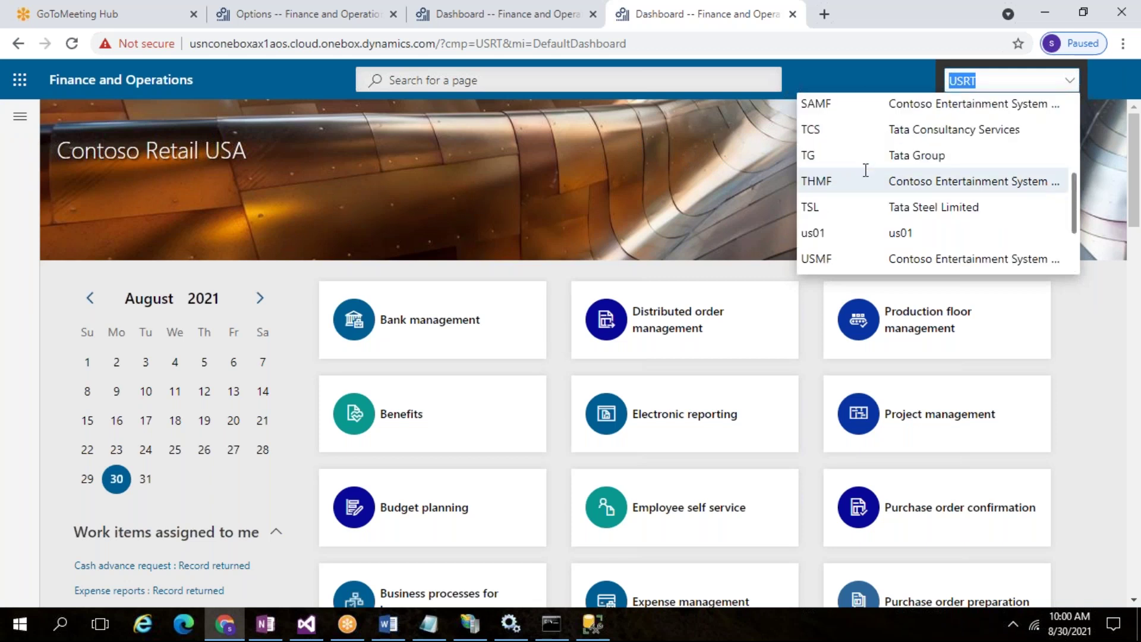
scroll(871, 173, down, 3)
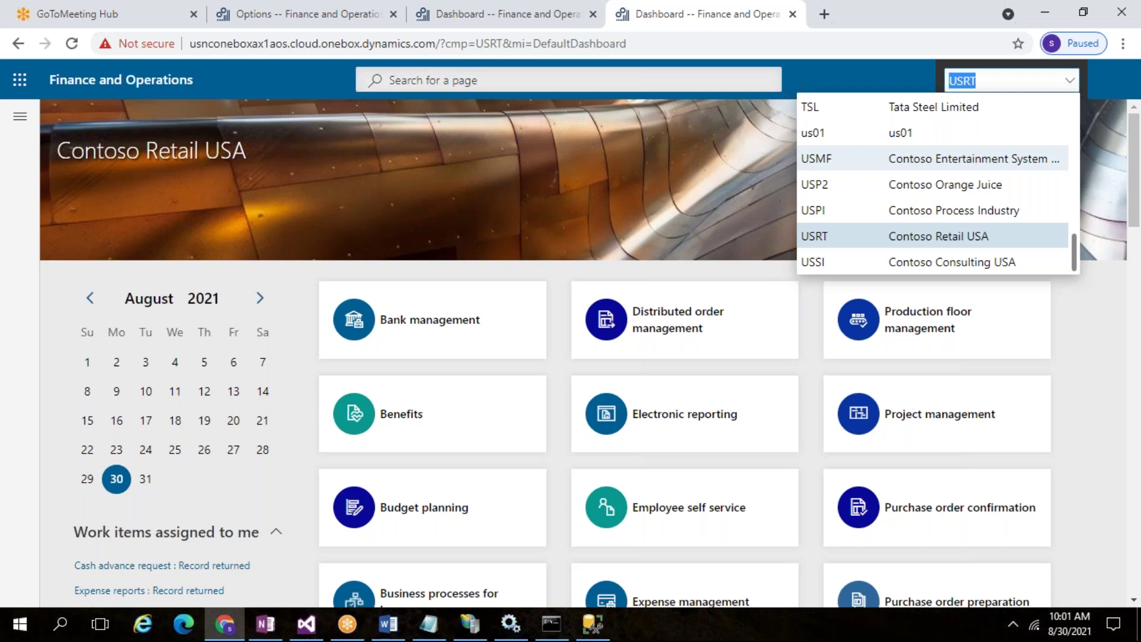
click(836, 237)
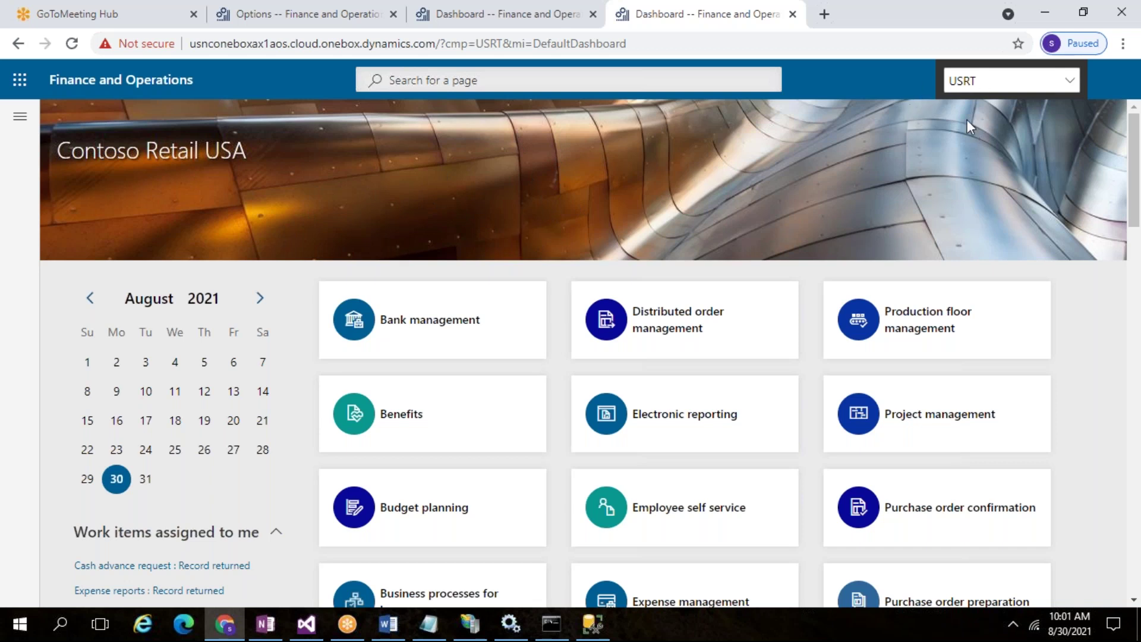
click(1068, 85)
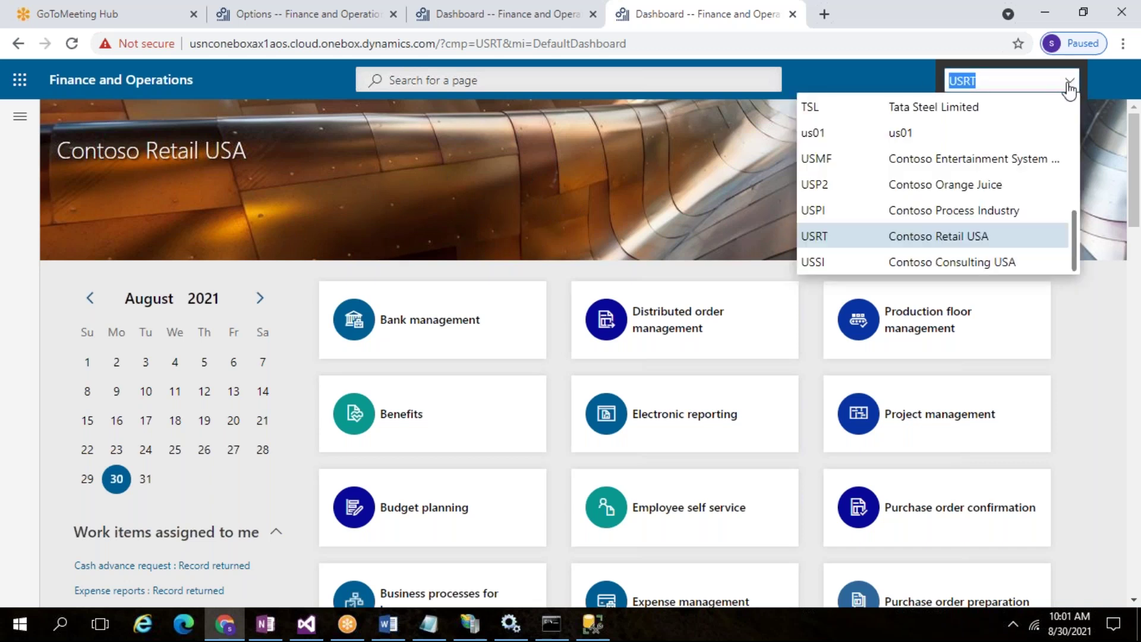
click(818, 264)
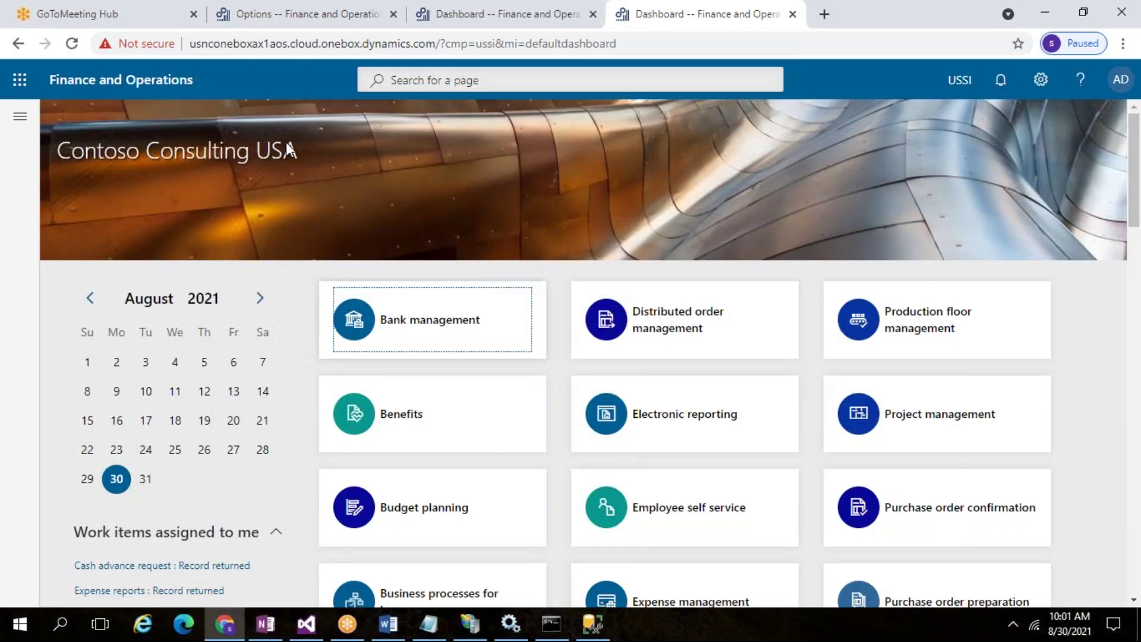
click(959, 80)
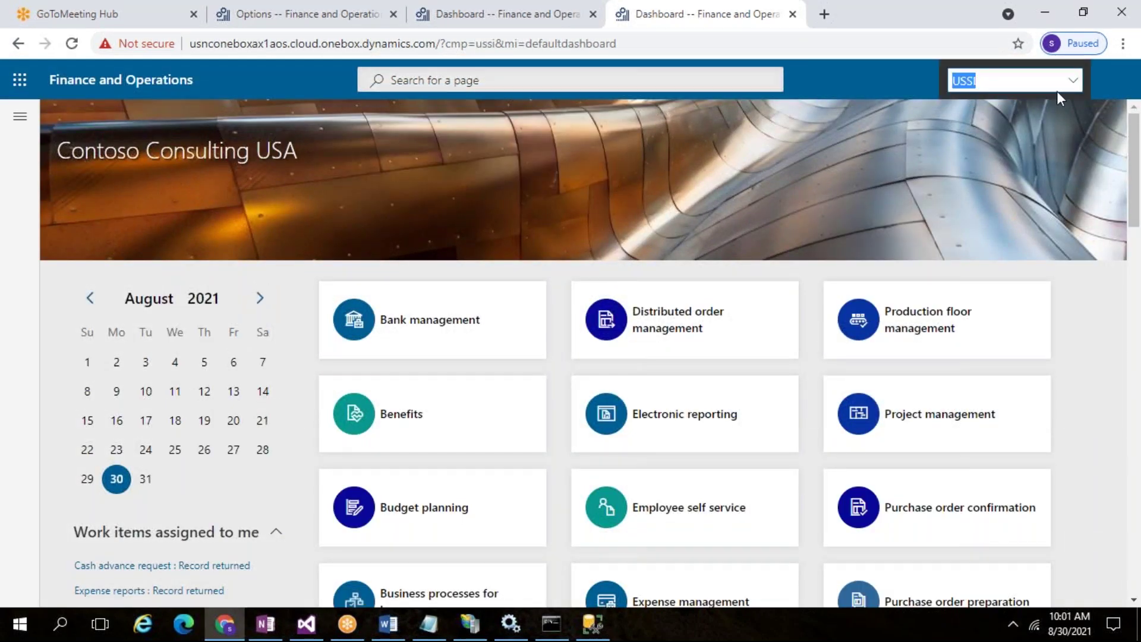
click(1076, 88)
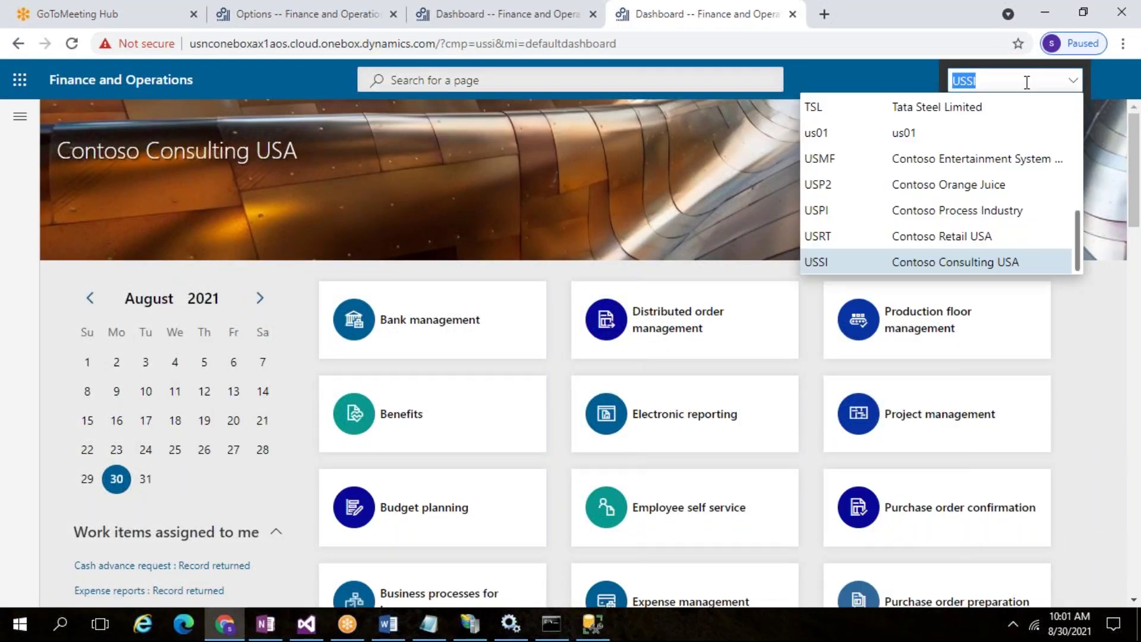
click(823, 236)
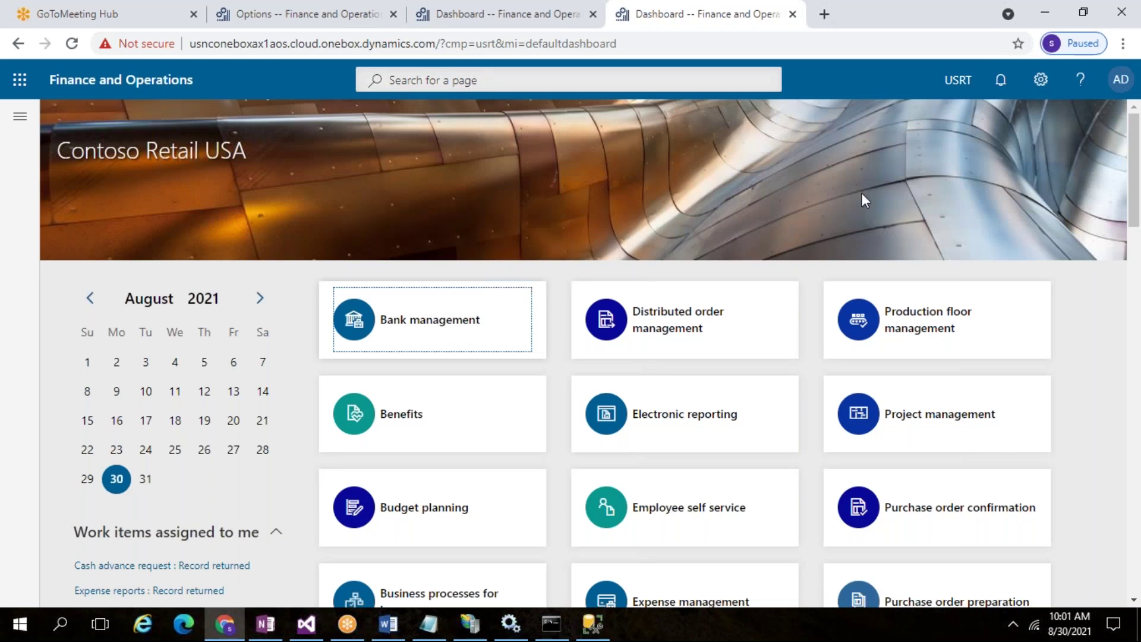
click(960, 80)
click(1070, 82)
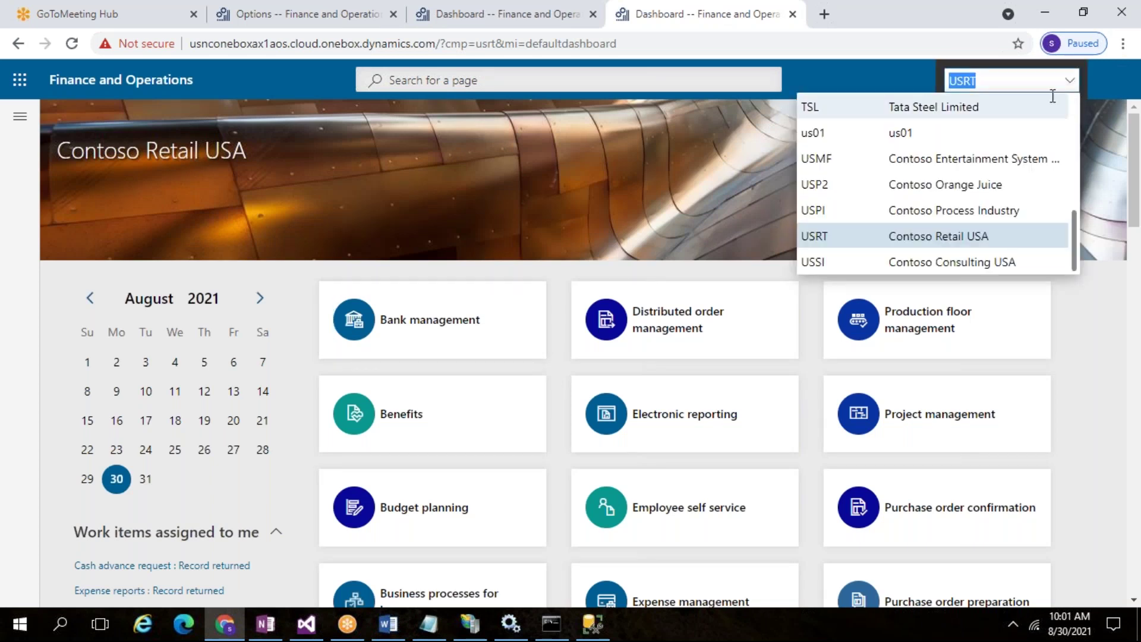
click(667, 183)
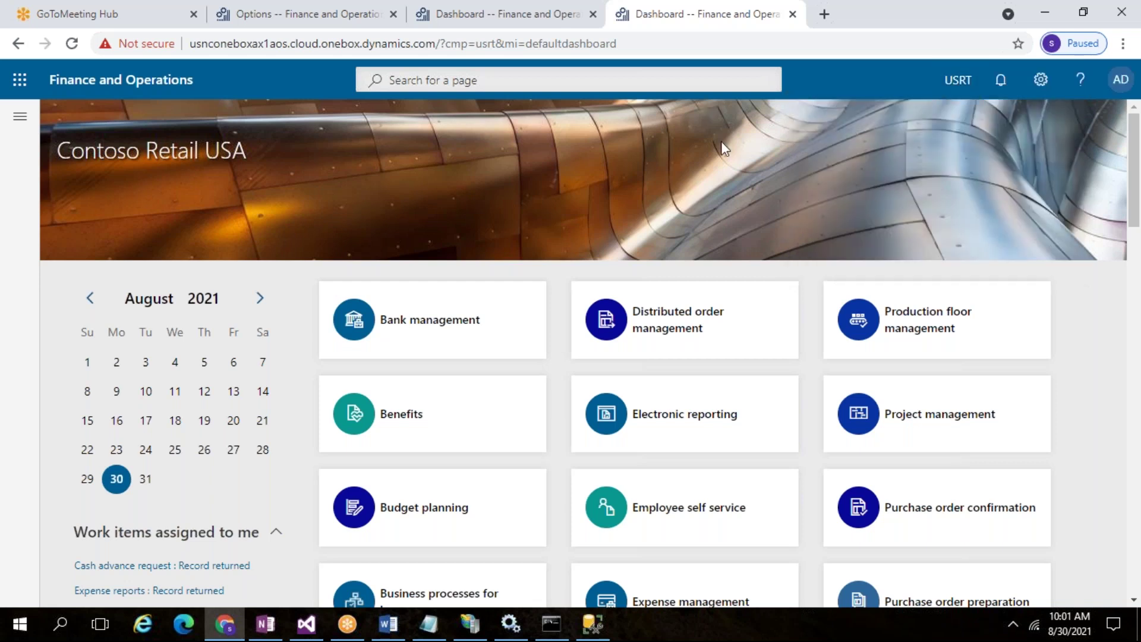
click(958, 80)
click(1073, 82)
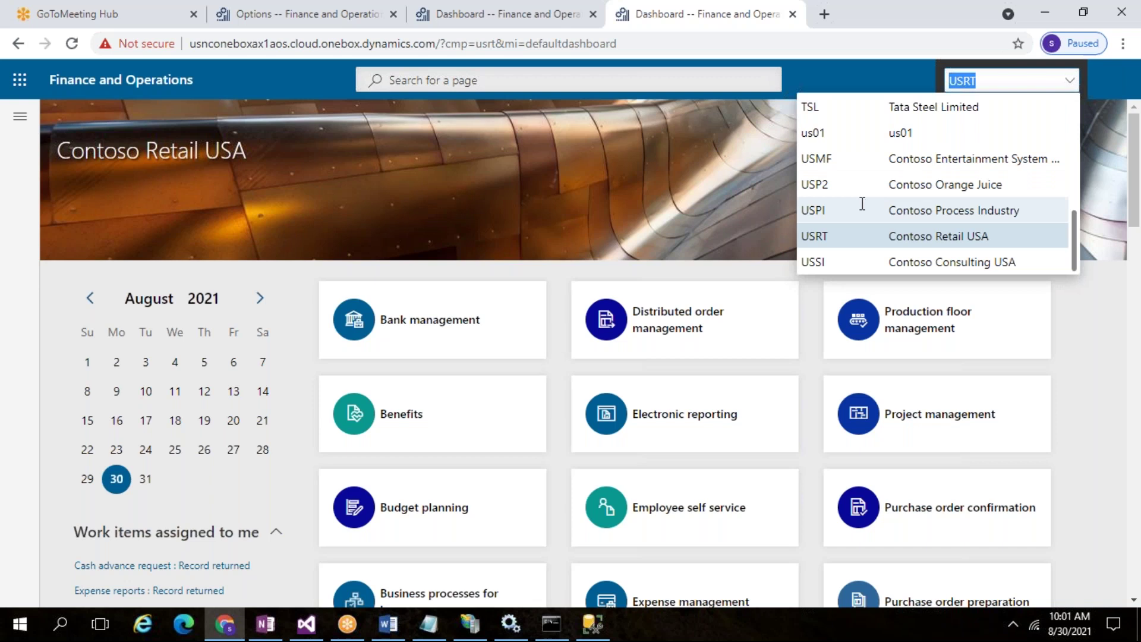
click(842, 236)
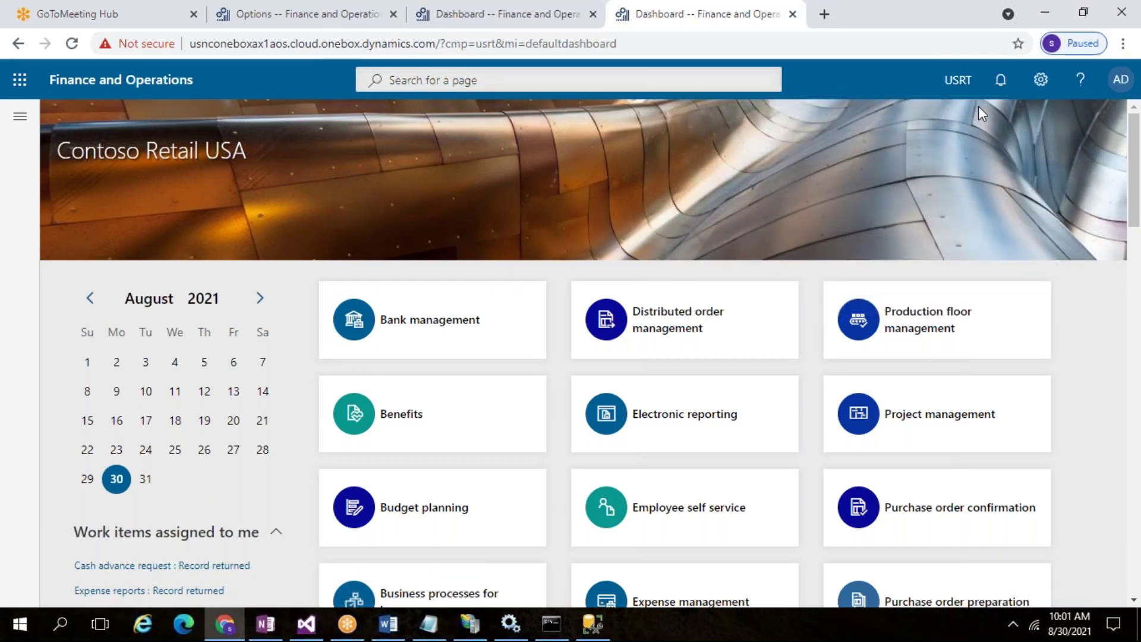
Check the Action center for notifications (none), then show About from the Help menu.
click(1003, 83)
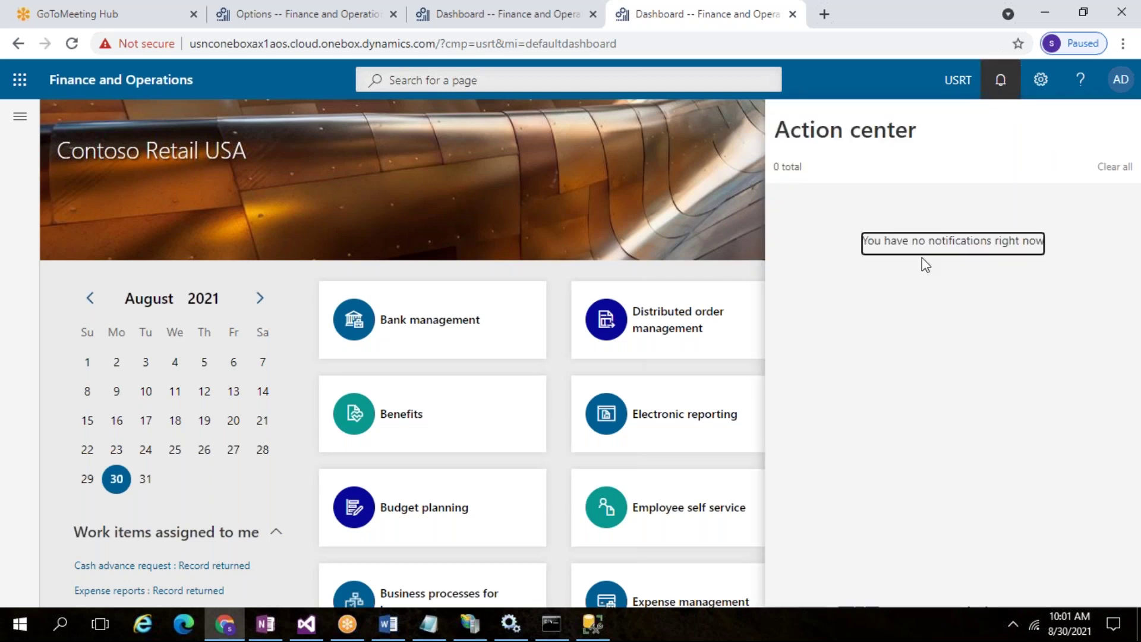
click(1002, 83)
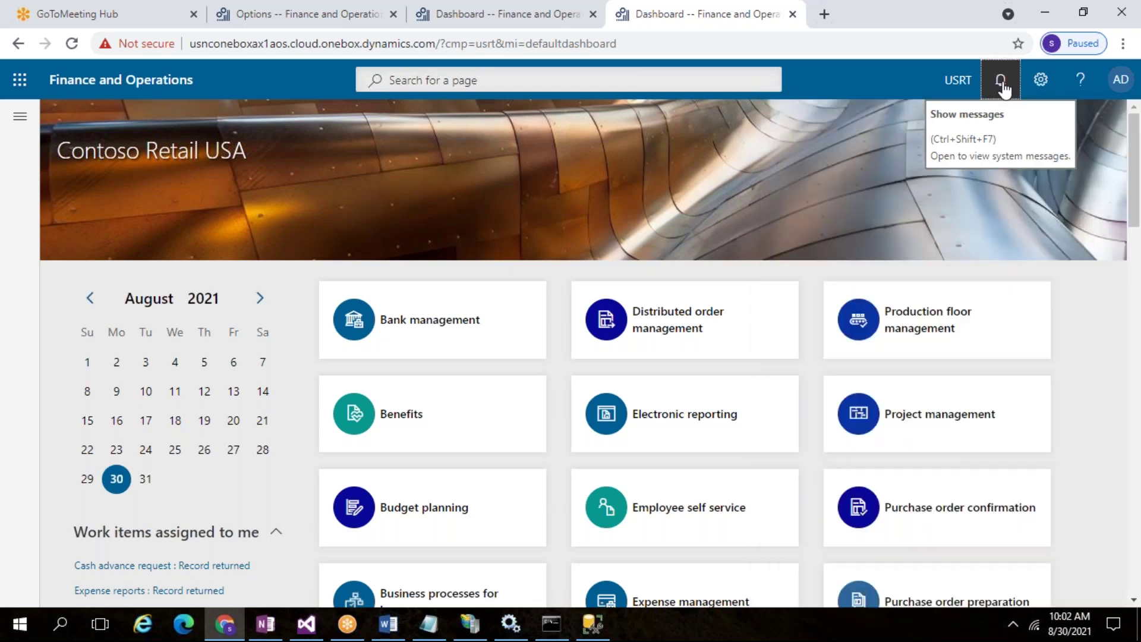
click(1081, 82)
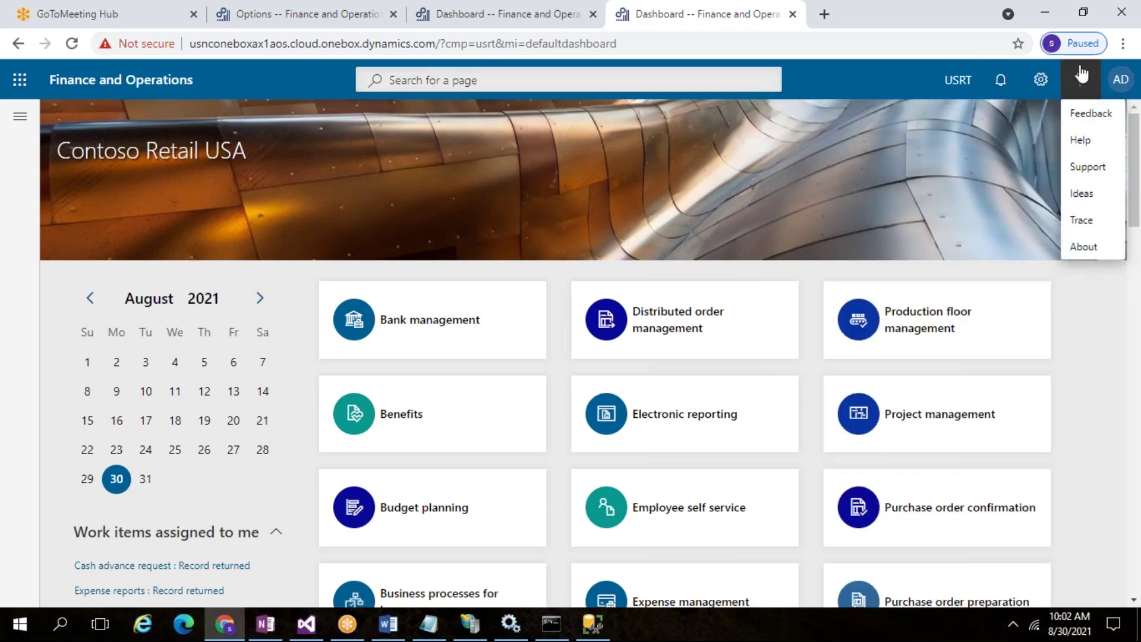
click(1104, 246)
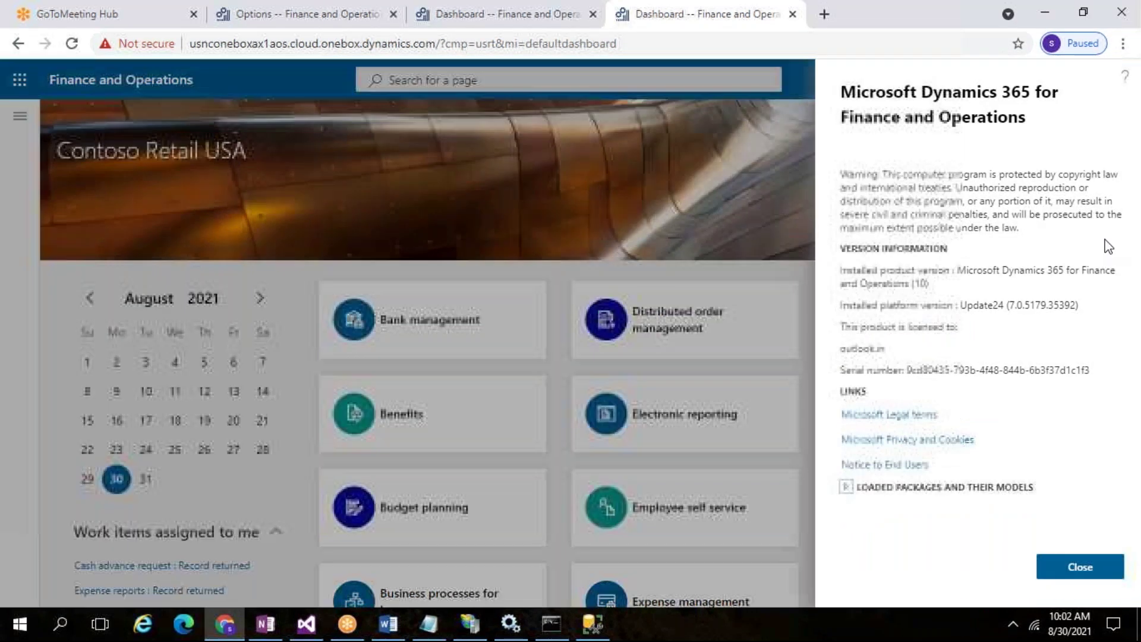
Zoom out and highlight the platform version Update24 (7.0.5179.35392).
key(ctrl+minus)
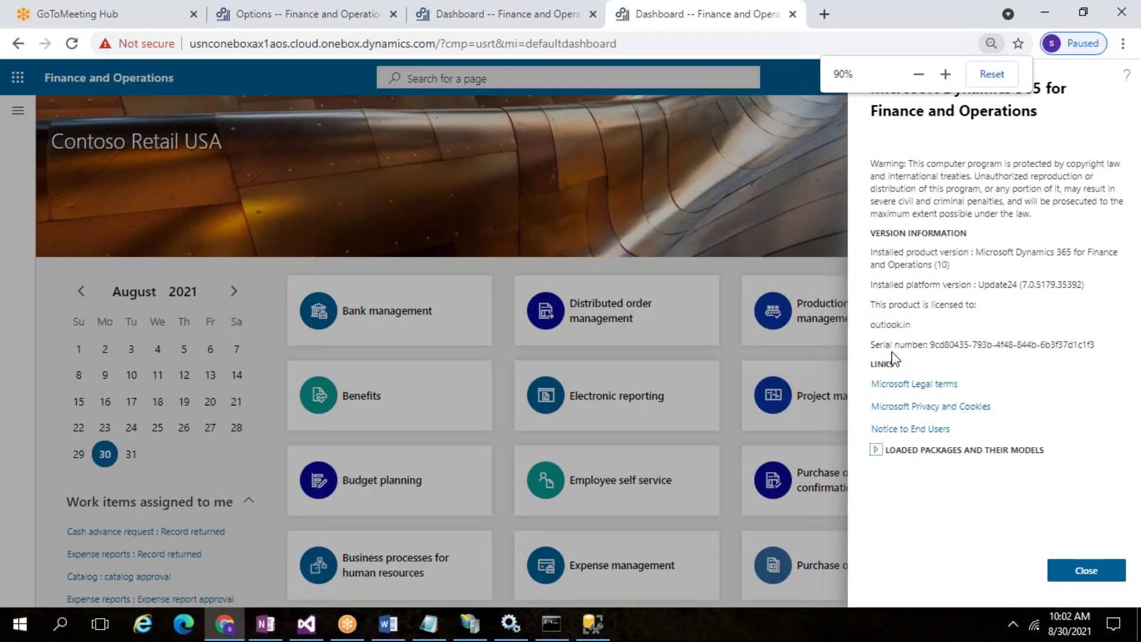
drag(1085, 285, 996, 291)
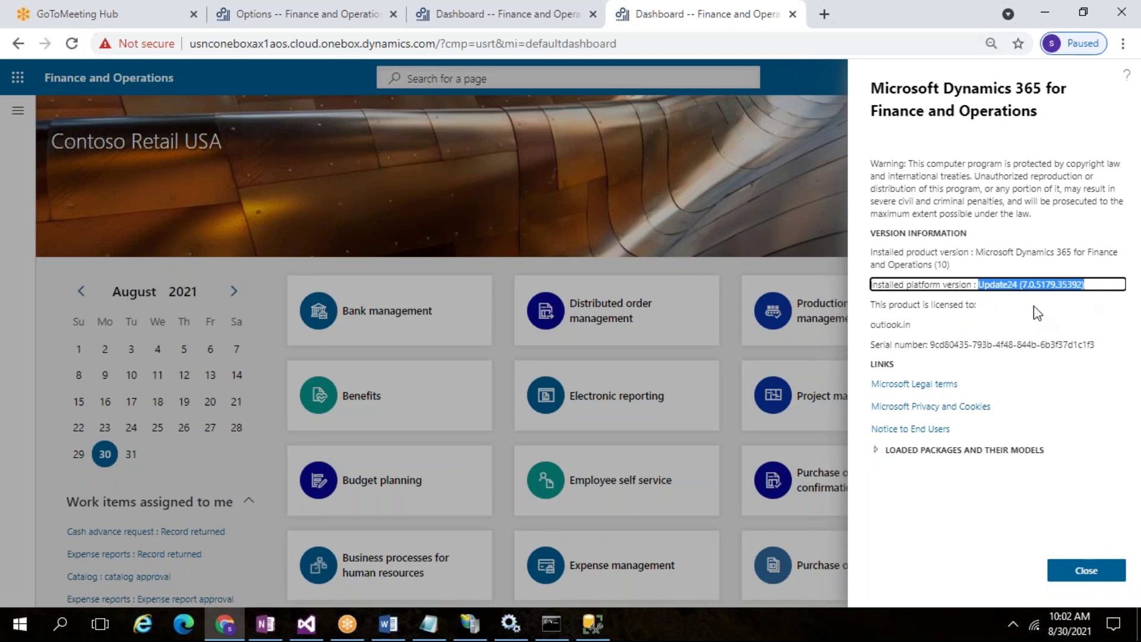
click(1022, 286)
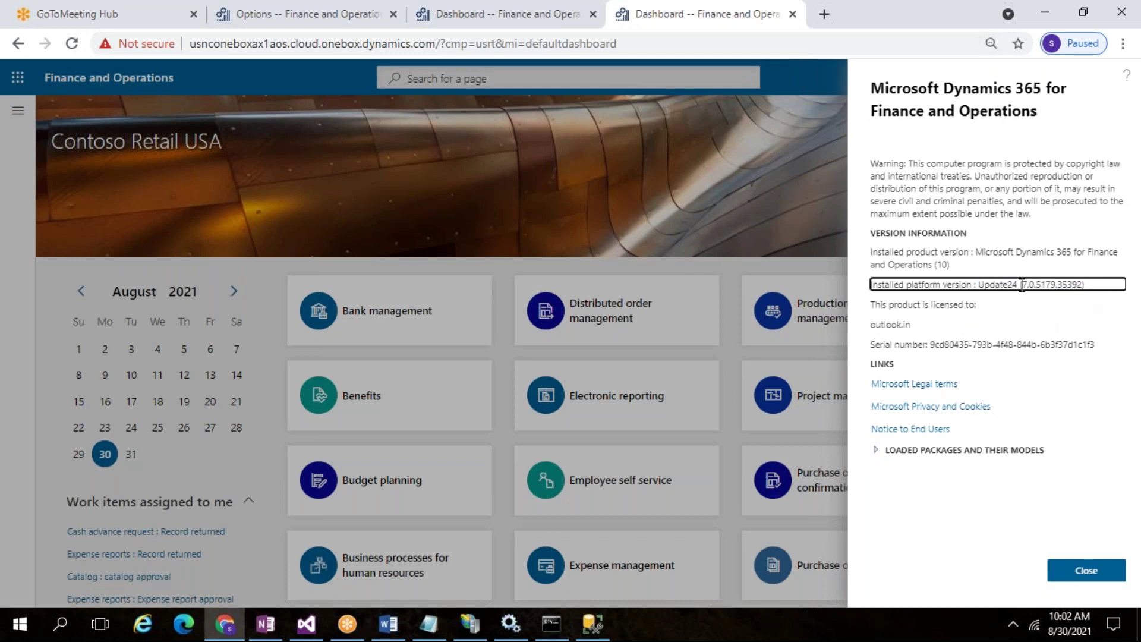
key(ctrl+plus)
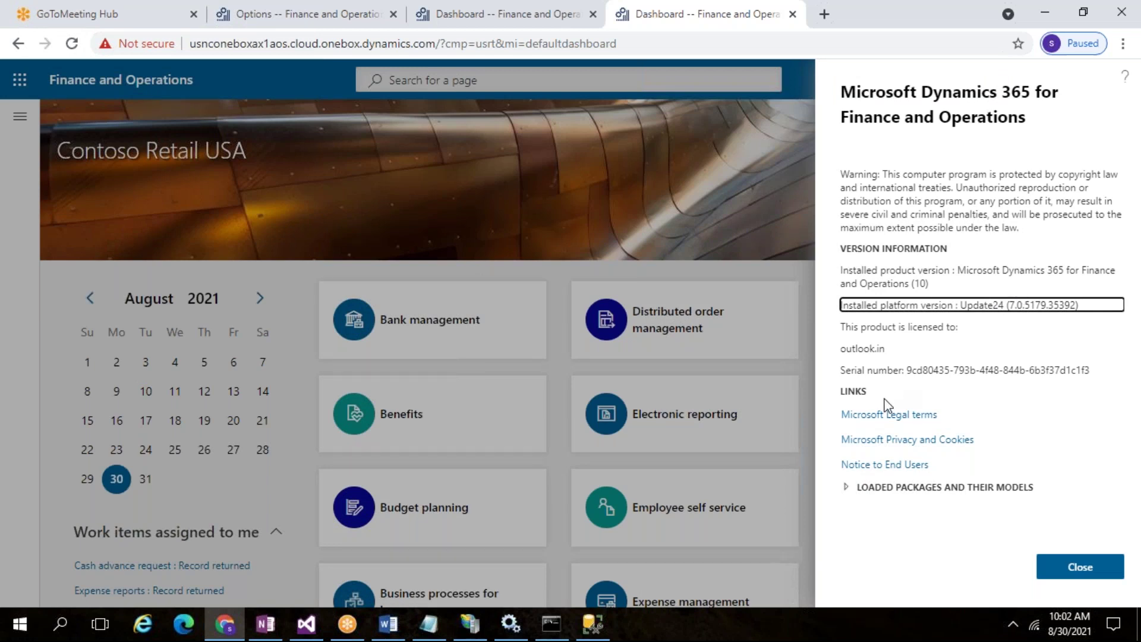
Expand Loaded packages and models and scroll through the package list.
click(848, 490)
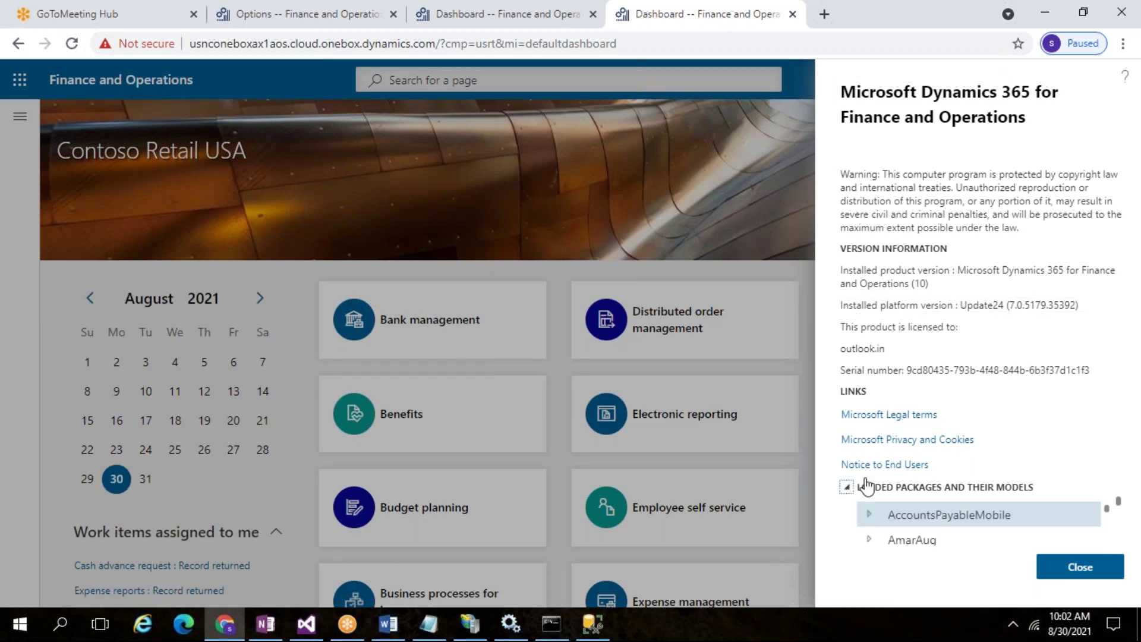
key(ctrl+minus)
scroll(983, 505, down, 2)
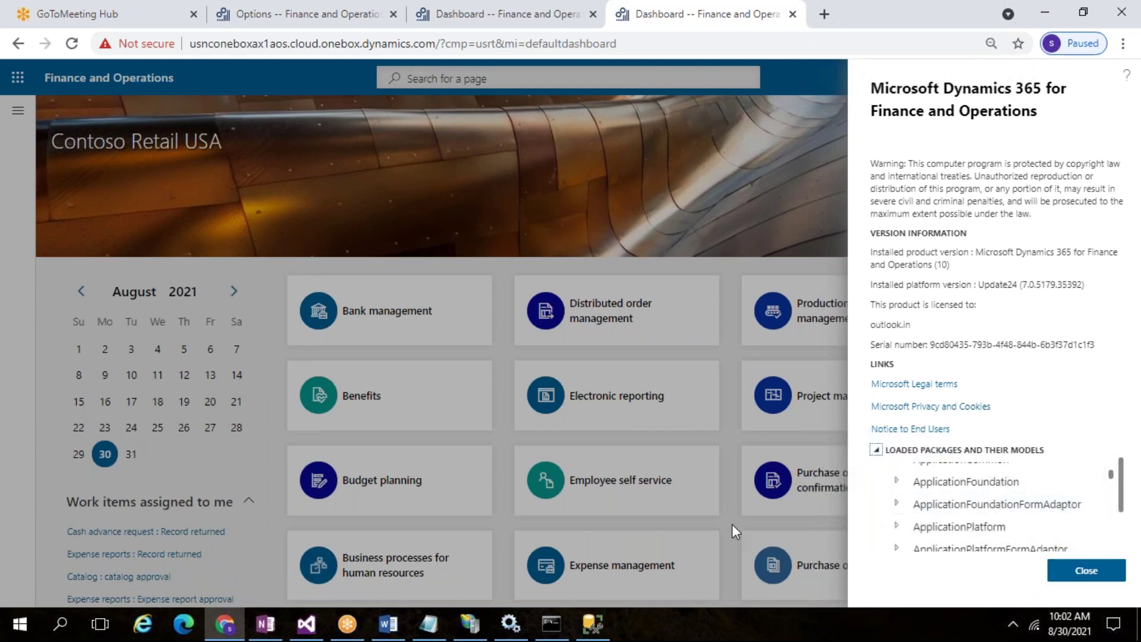
scroll(989, 501, down, 5)
scroll(987, 526, down, 3)
scroll(986, 526, up, 6)
scroll(986, 523, up, 5)
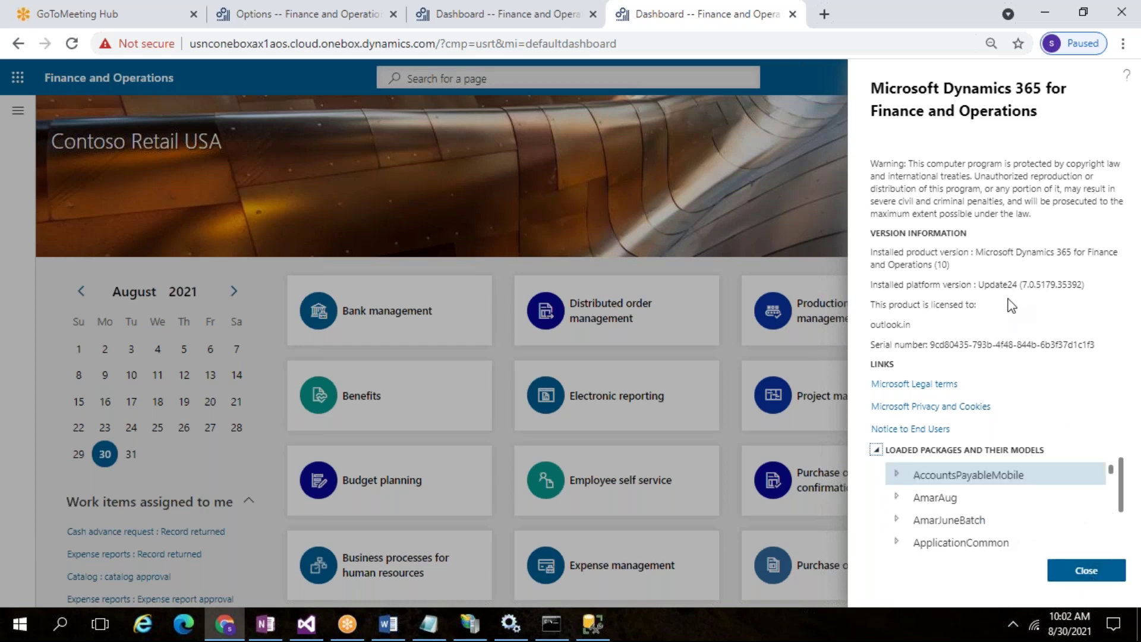
Highlight the product and platform version details, then close the About panel.
drag(974, 284, 1007, 323)
click(959, 283)
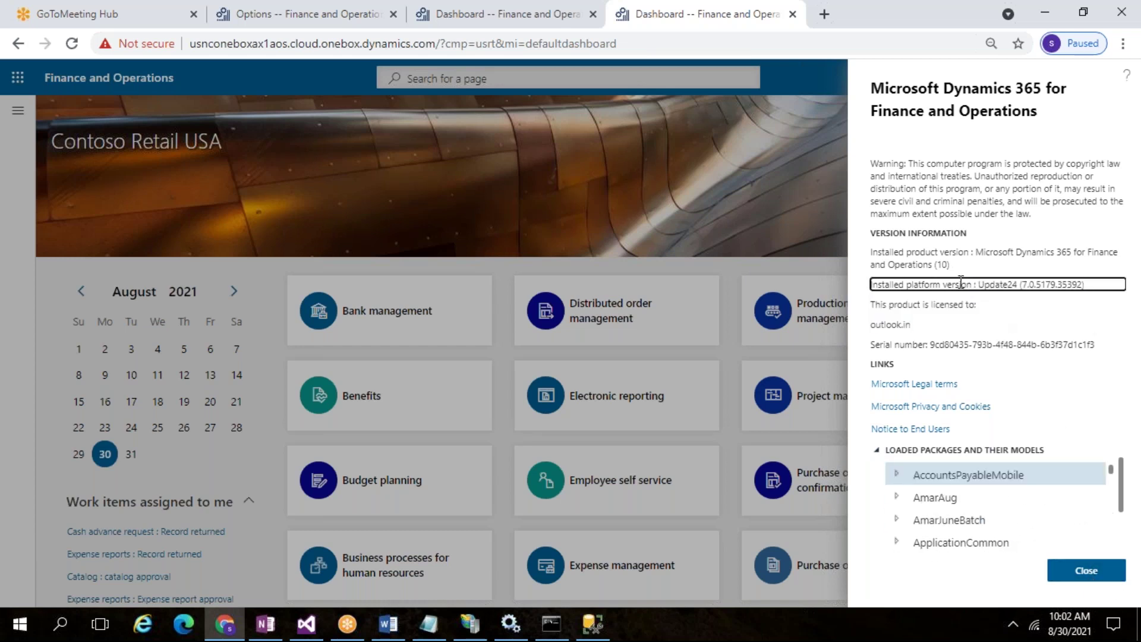
drag(979, 284, 999, 325)
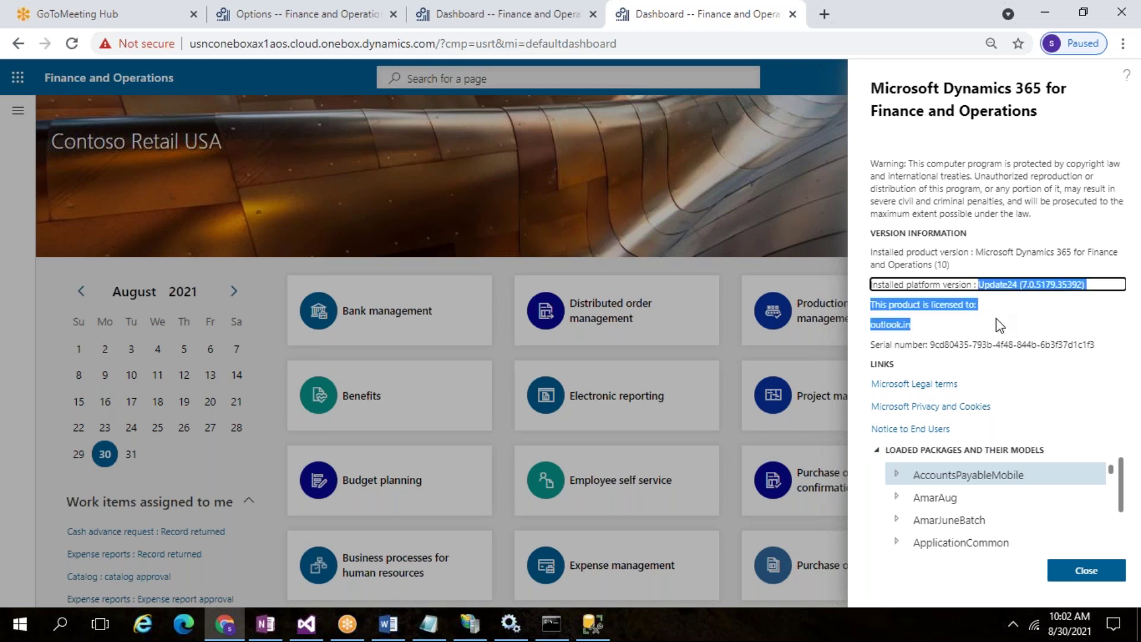
drag(979, 284, 1095, 286)
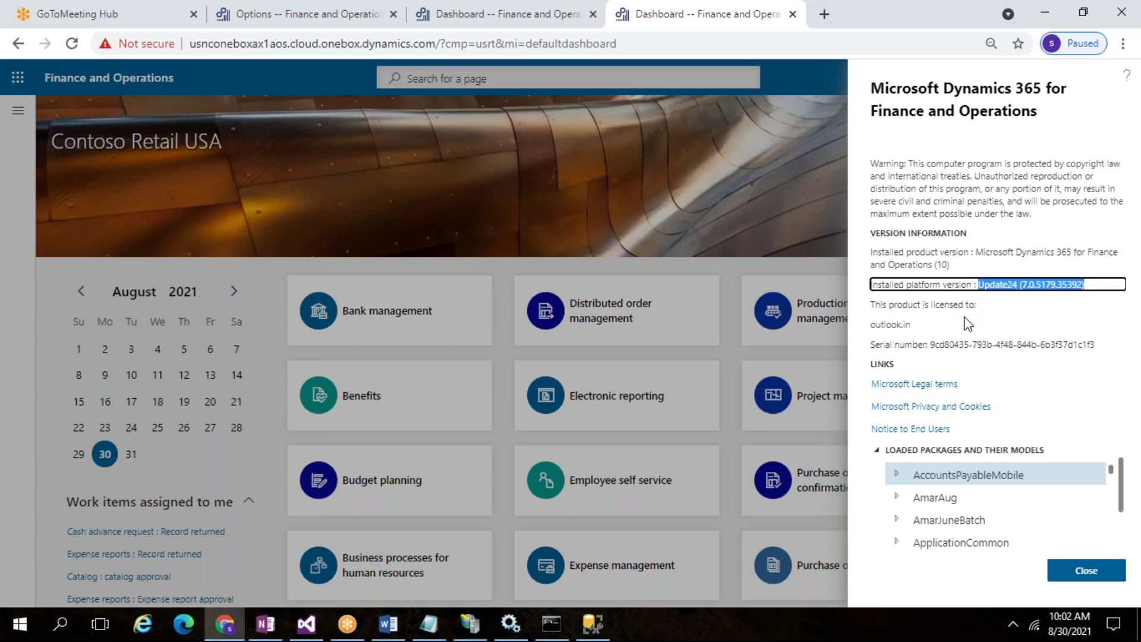
drag(873, 252, 1082, 286)
click(973, 274)
click(1083, 286)
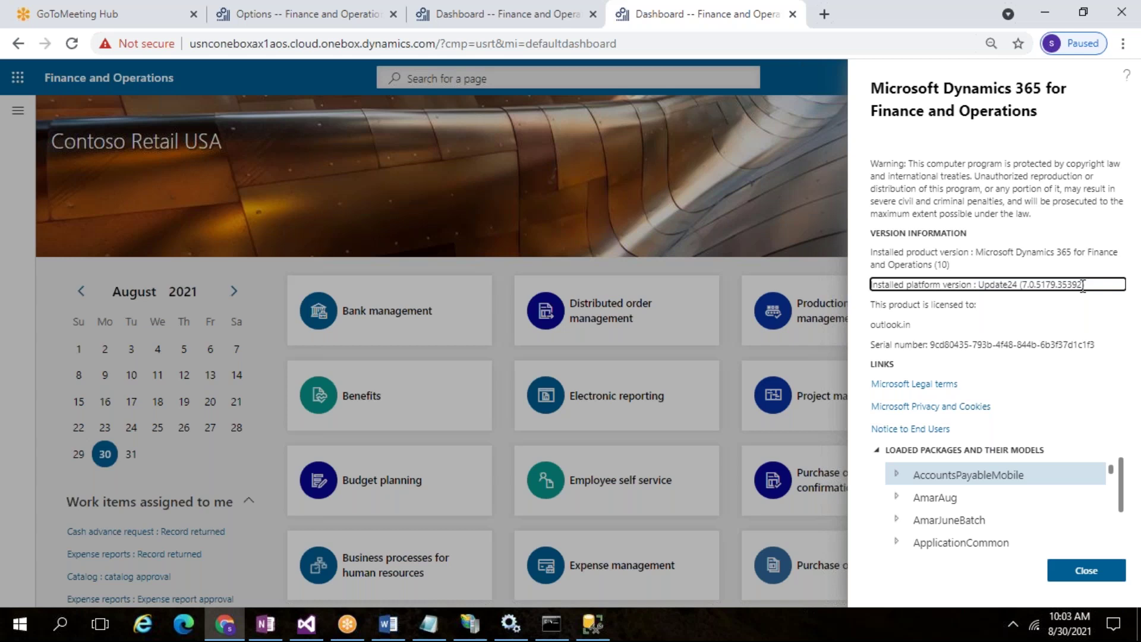
drag(979, 285, 1079, 291)
click(1079, 291)
drag(981, 284, 1067, 286)
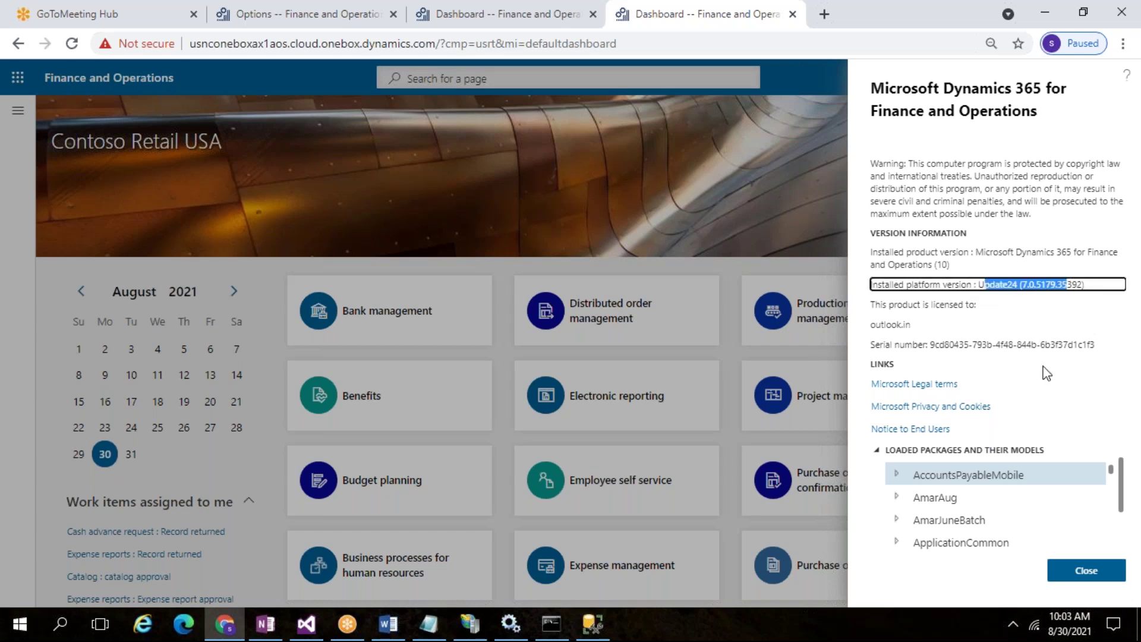
click(1076, 572)
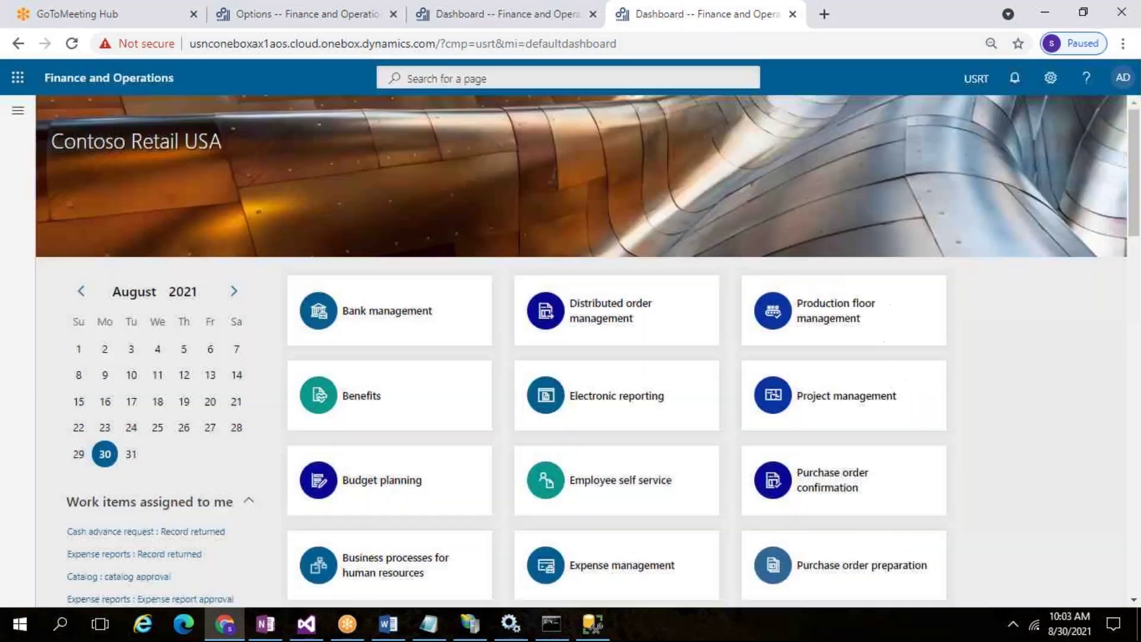
Restore the dashboard to full-size zoom and start a Search for a page.
key(ctrl+plus)
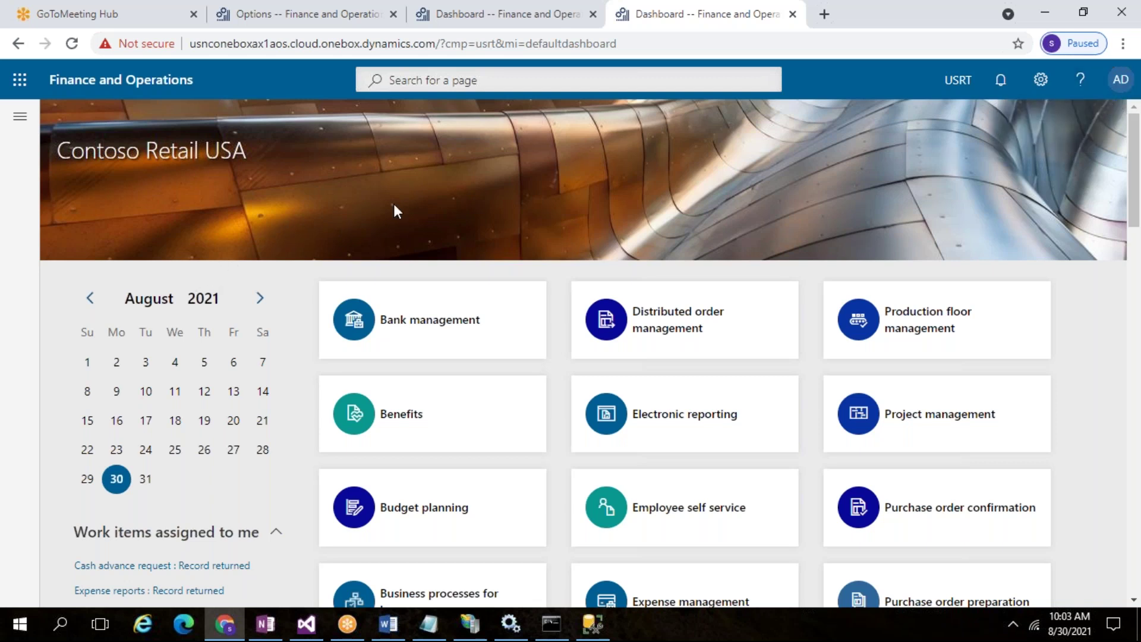
click(522, 81)
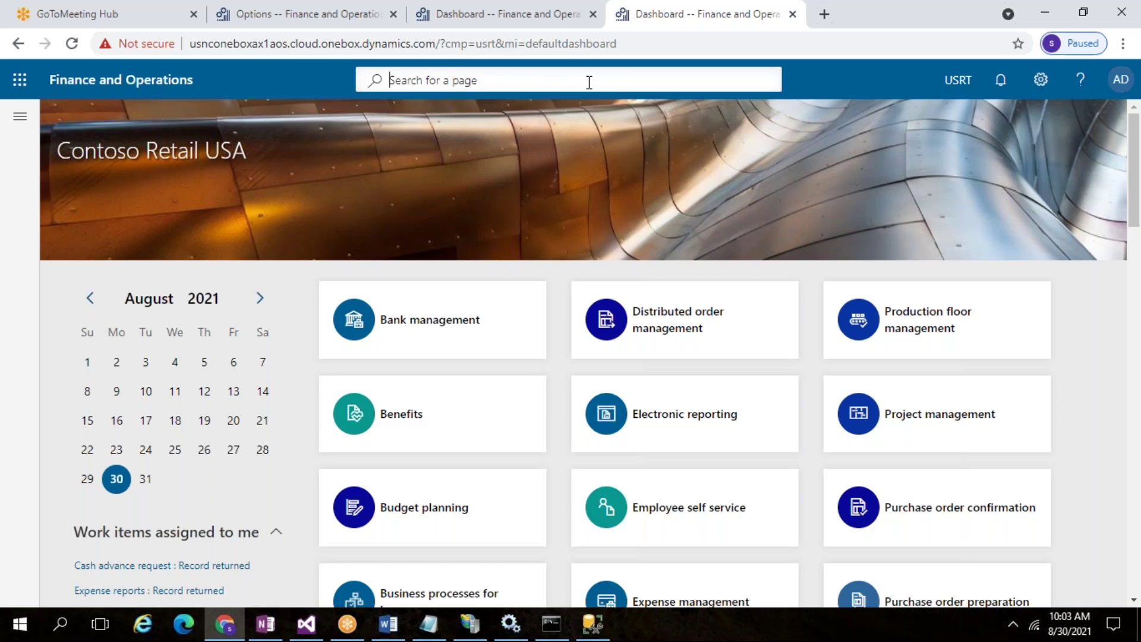
Search pages for VEND, review the vendor page suggestions, then dismiss them.
text(VENDTABLE)
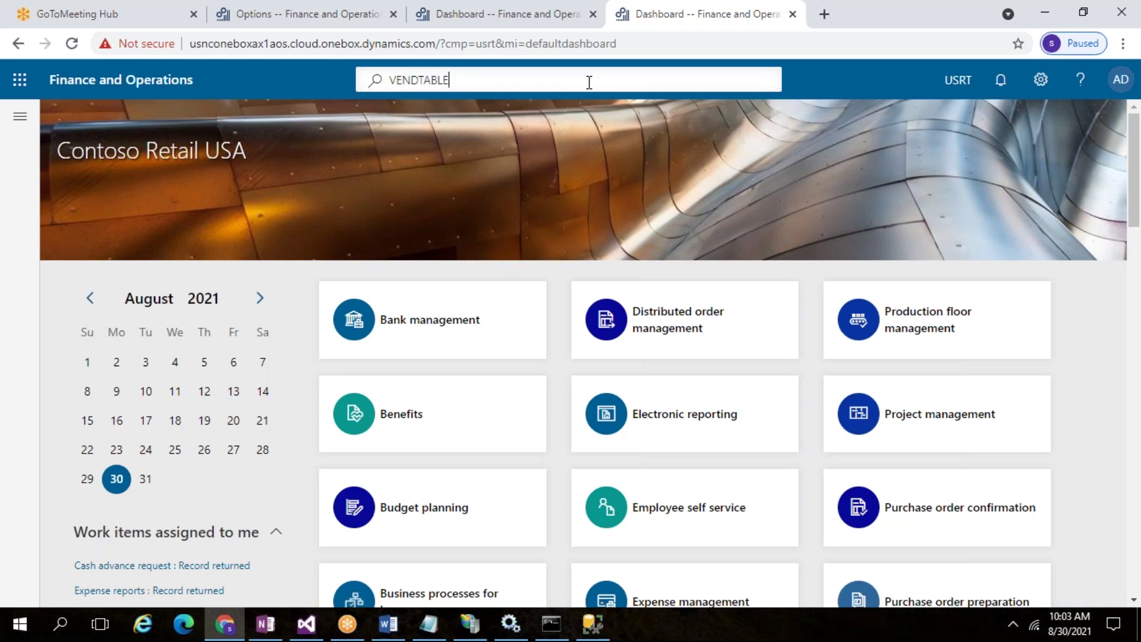
key(BackSpace)
key(BackSpace)
key(BackSpace)
key(BackSpace)
key(BackSpace)
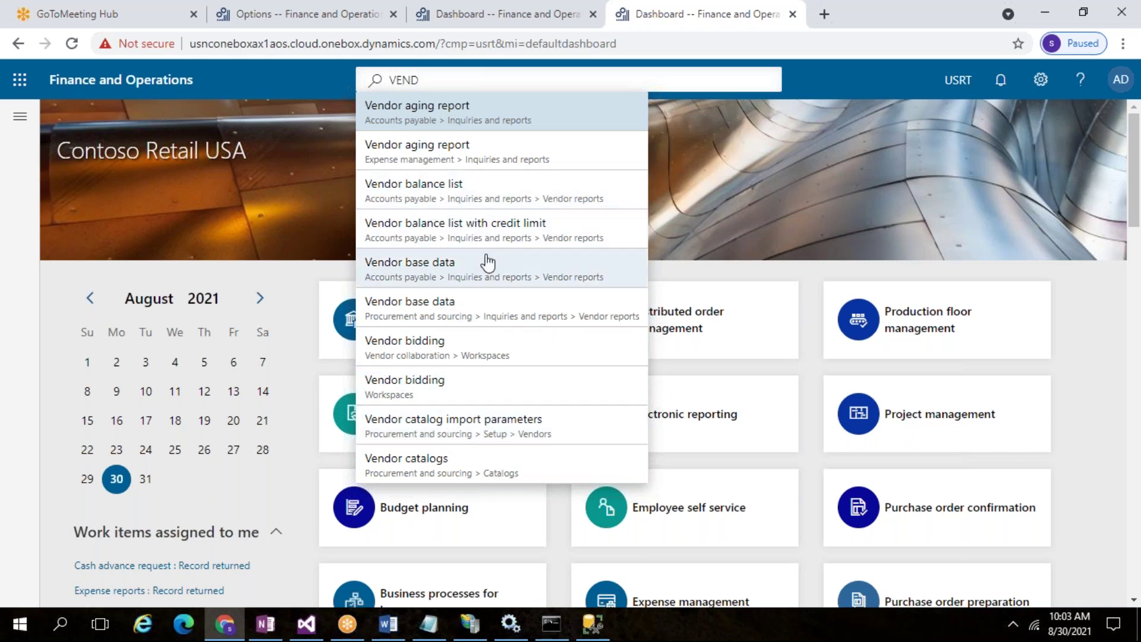
click(782, 173)
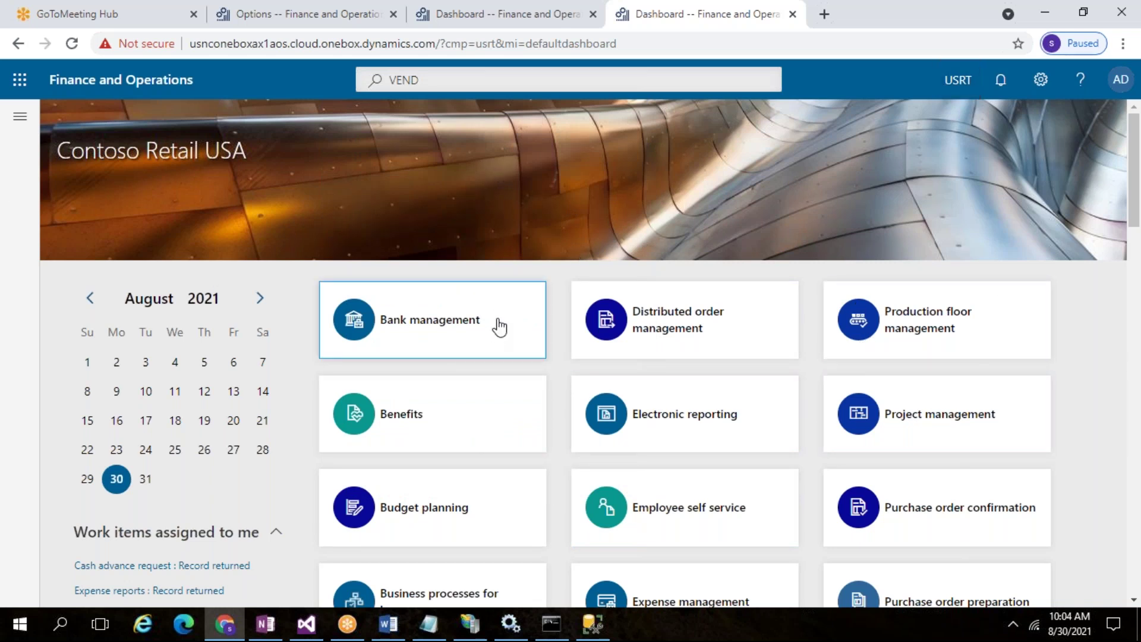
scroll(499, 326, down, 3)
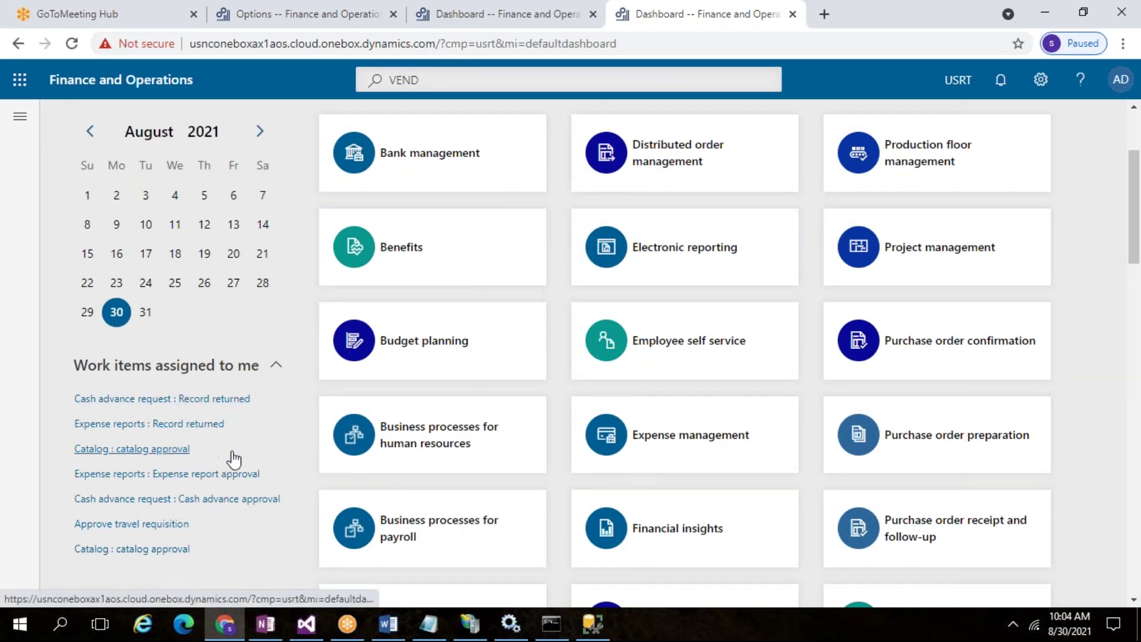
scroll(209, 469, down, 4)
scroll(199, 489, up, 3)
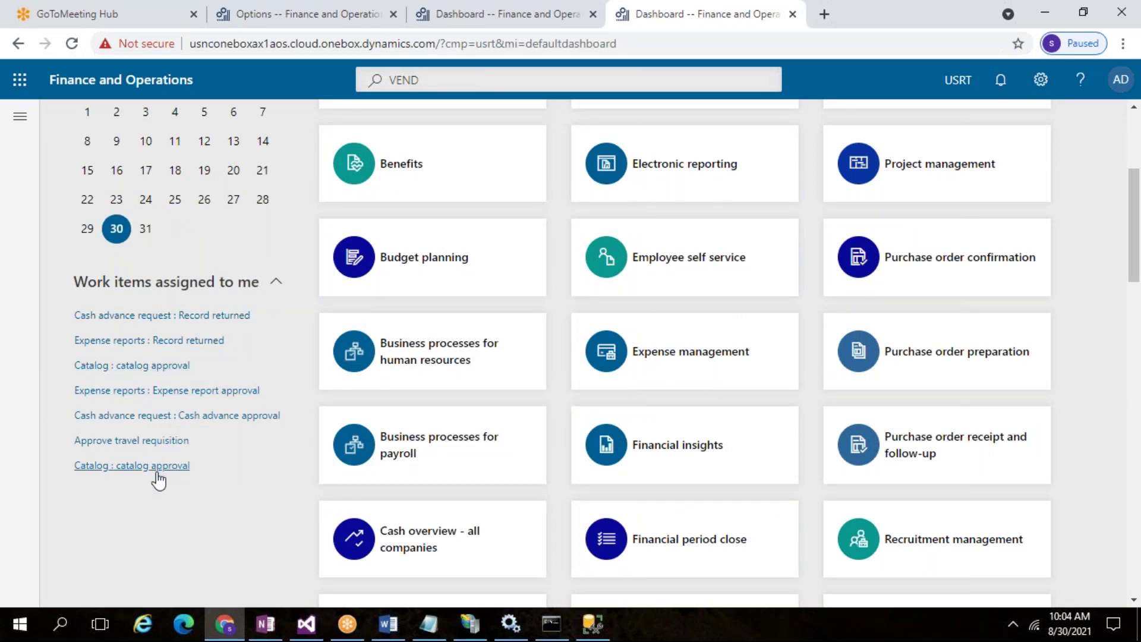
scroll(229, 548, up, 1)
scroll(228, 548, up, 3)
scroll(209, 550, down, 3)
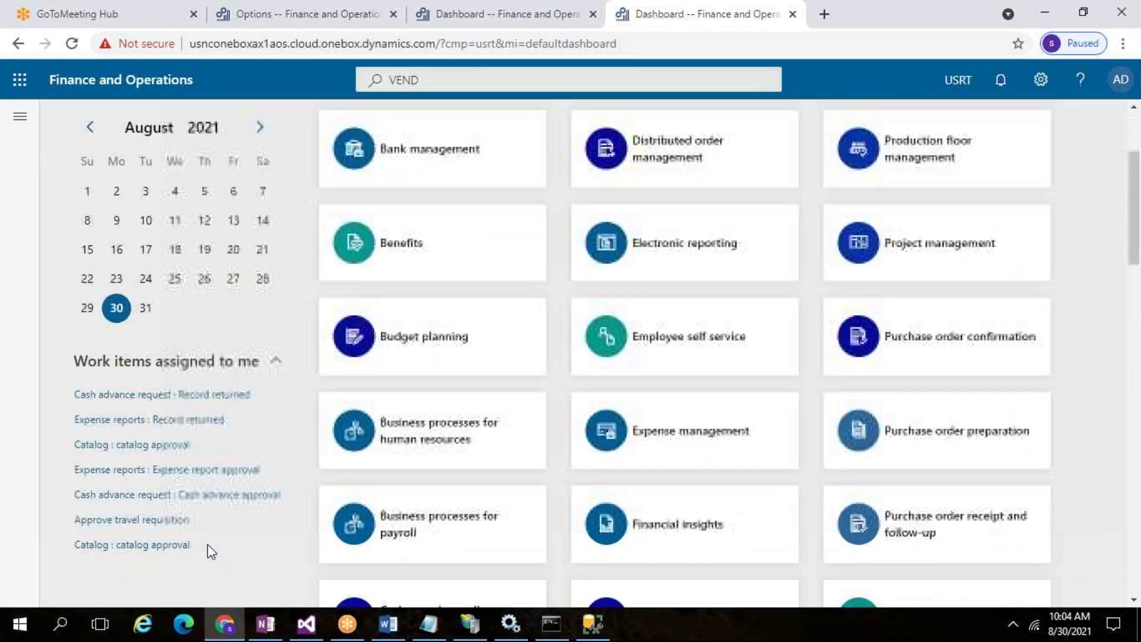
scroll(119, 508, up, 3)
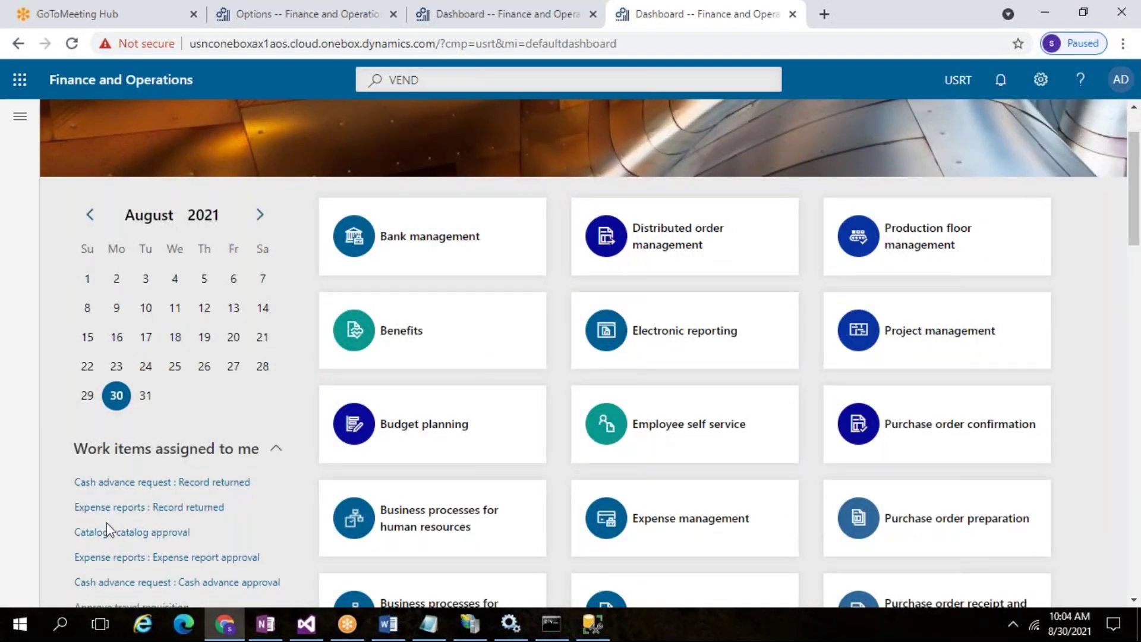
scroll(104, 526, down, 3)
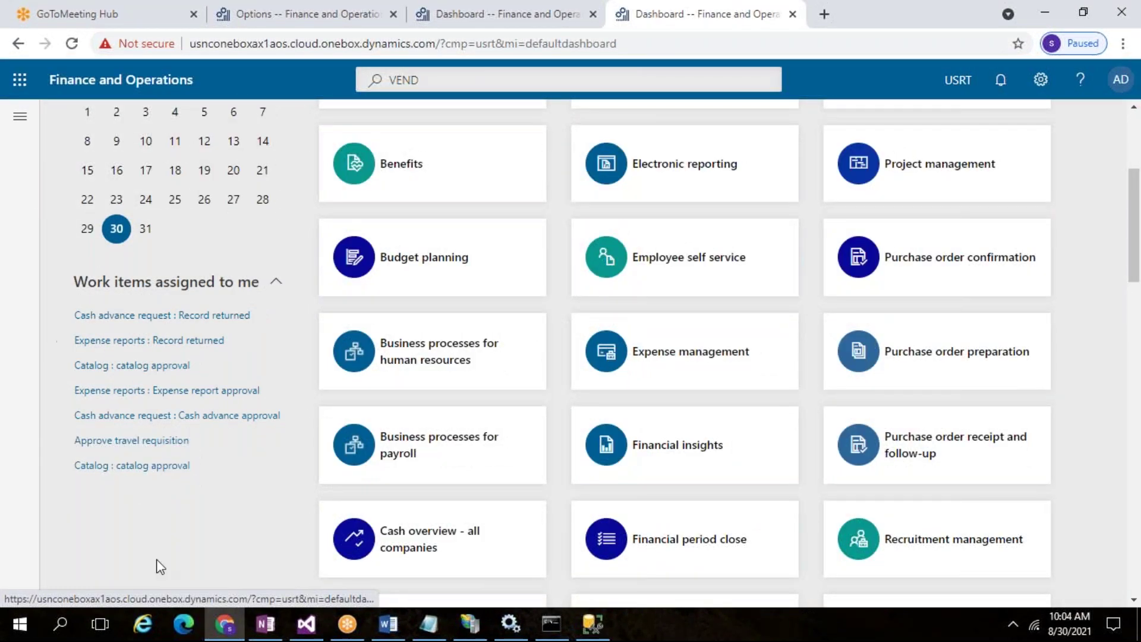